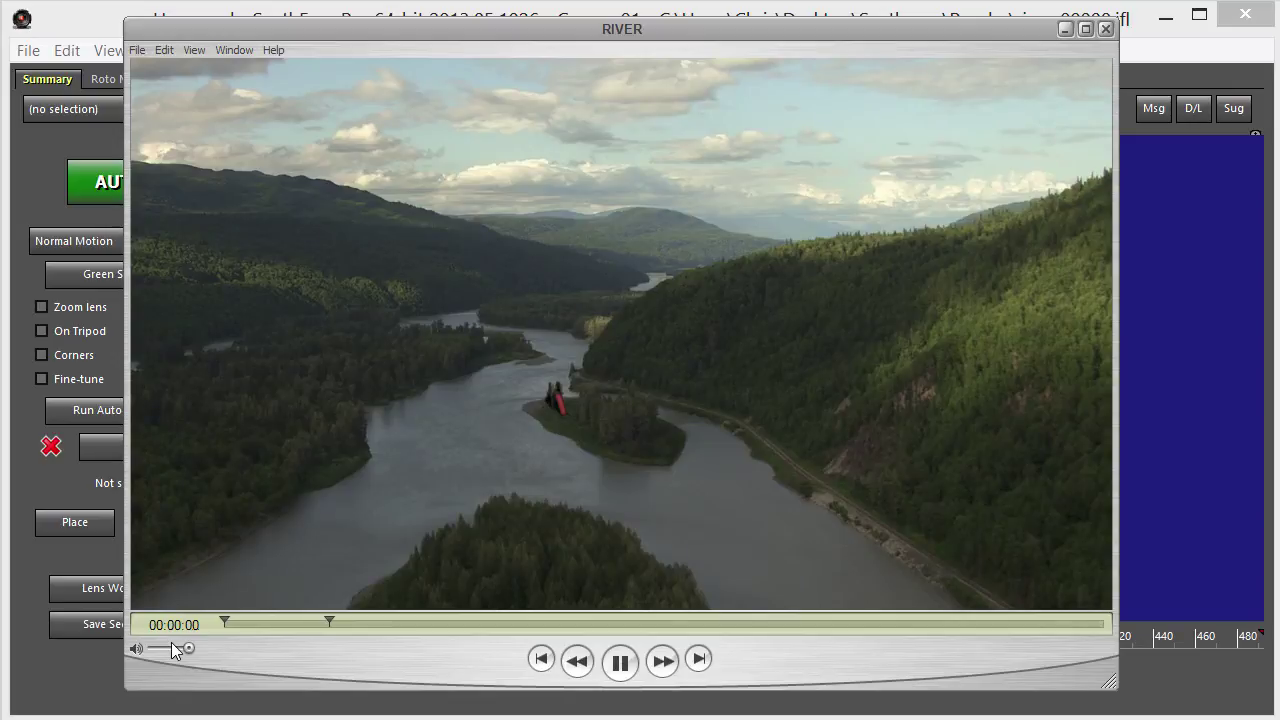
Step: Scrub the RIVER clip in QuickTime Player to preview the red slide on the island
drag(365, 622, 456, 716)
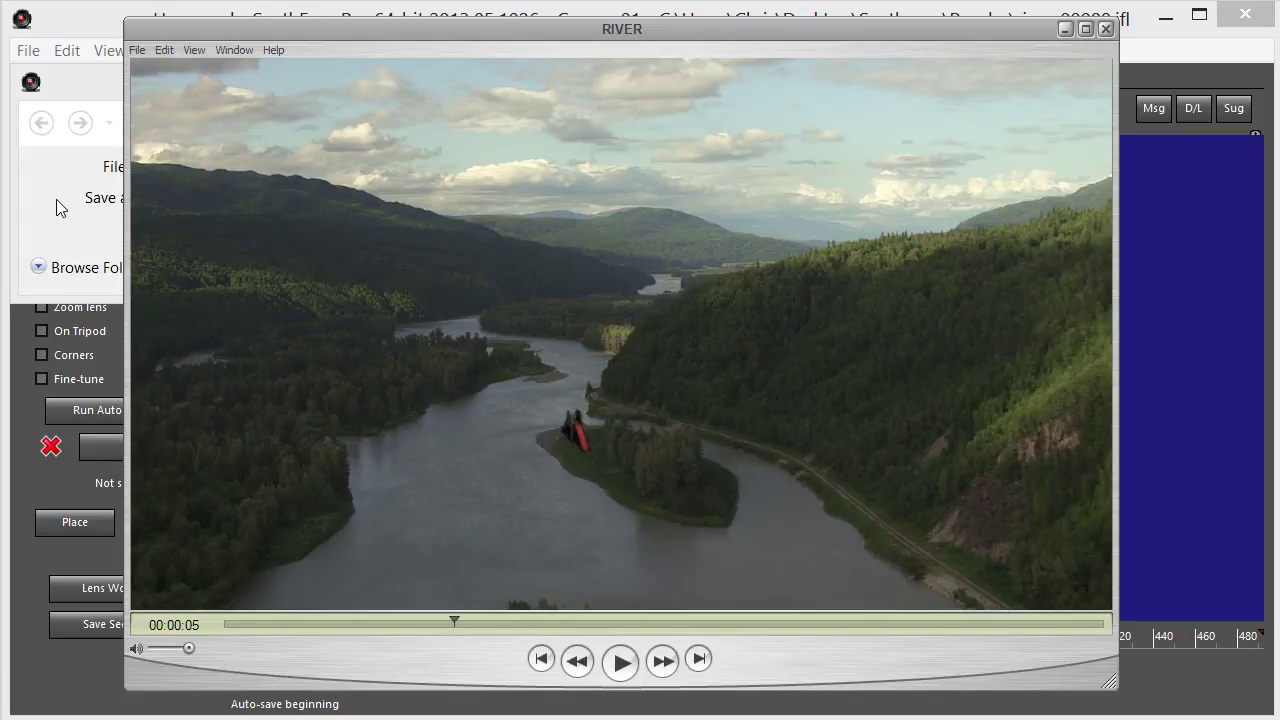
Step: Cancel the pending save and run AUTO track-and-solve with an auto-created coordinate system
click(1066, 30)
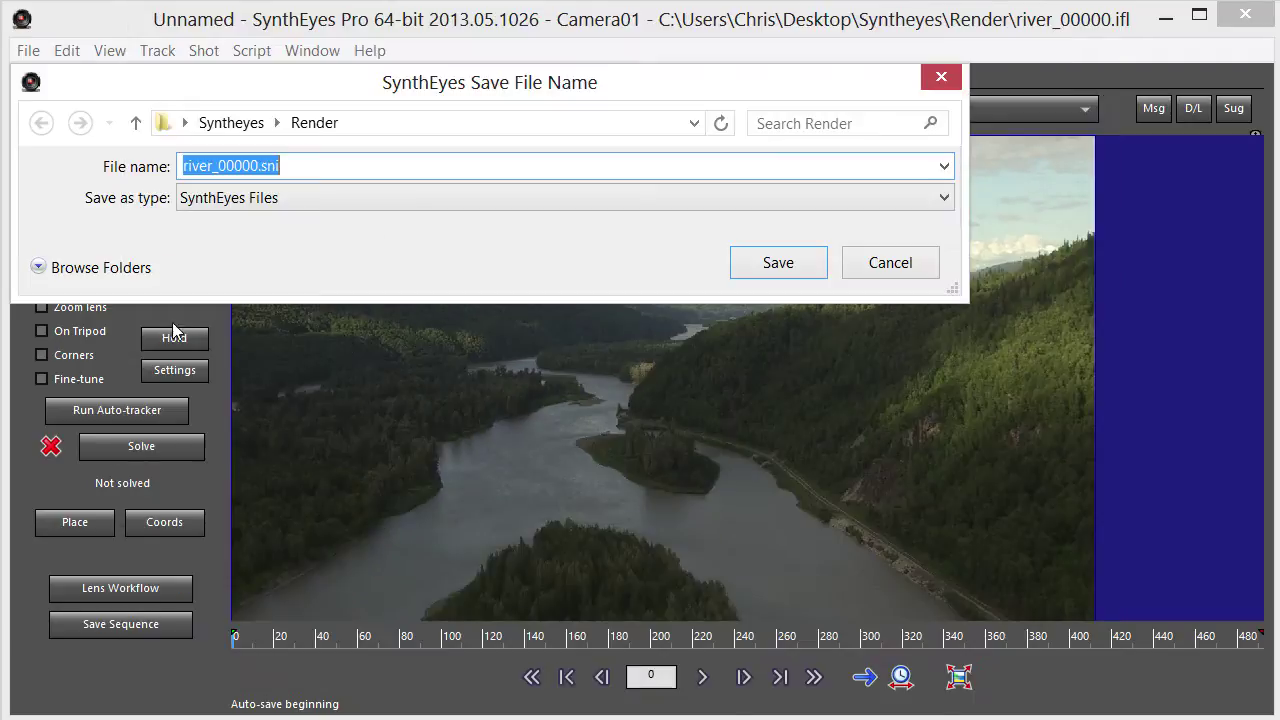
click(891, 262)
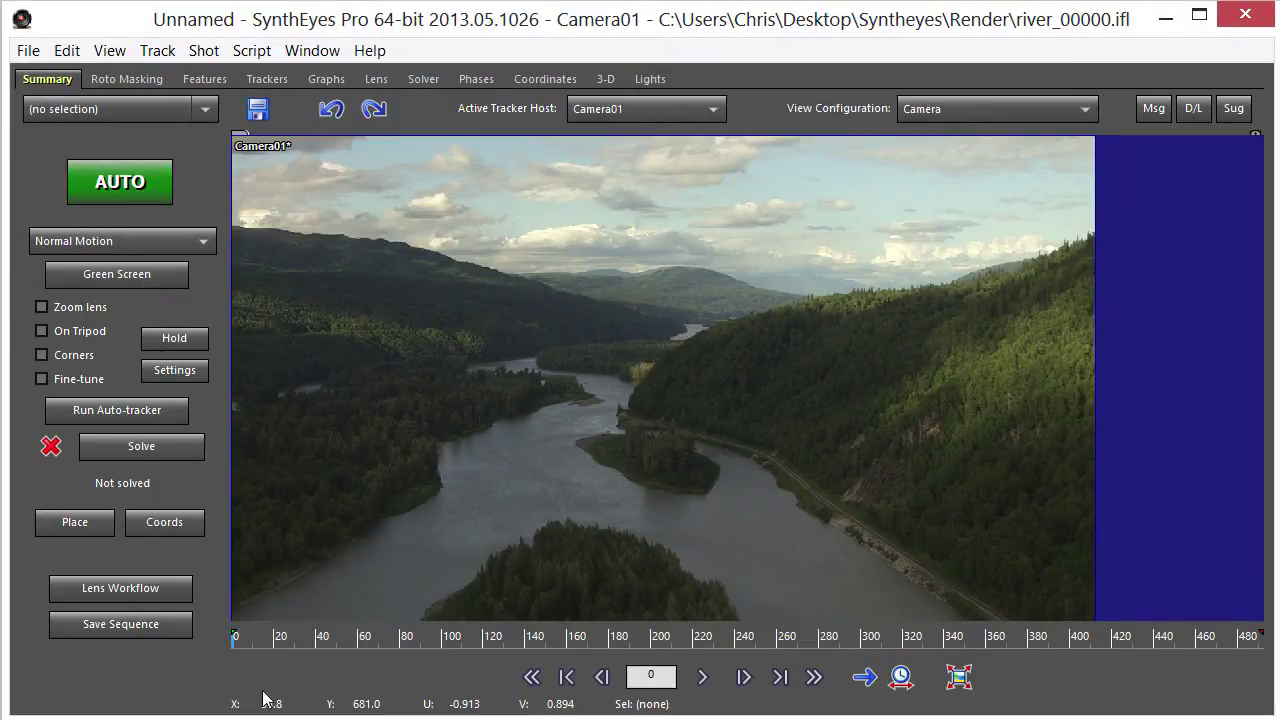
mouse_move(251, 641)
mouse_down()
mouse_move(475, 622)
mouse_move(1193, 622)
mouse_move(305, 622)
mouse_move(233, 640)
mouse_up()
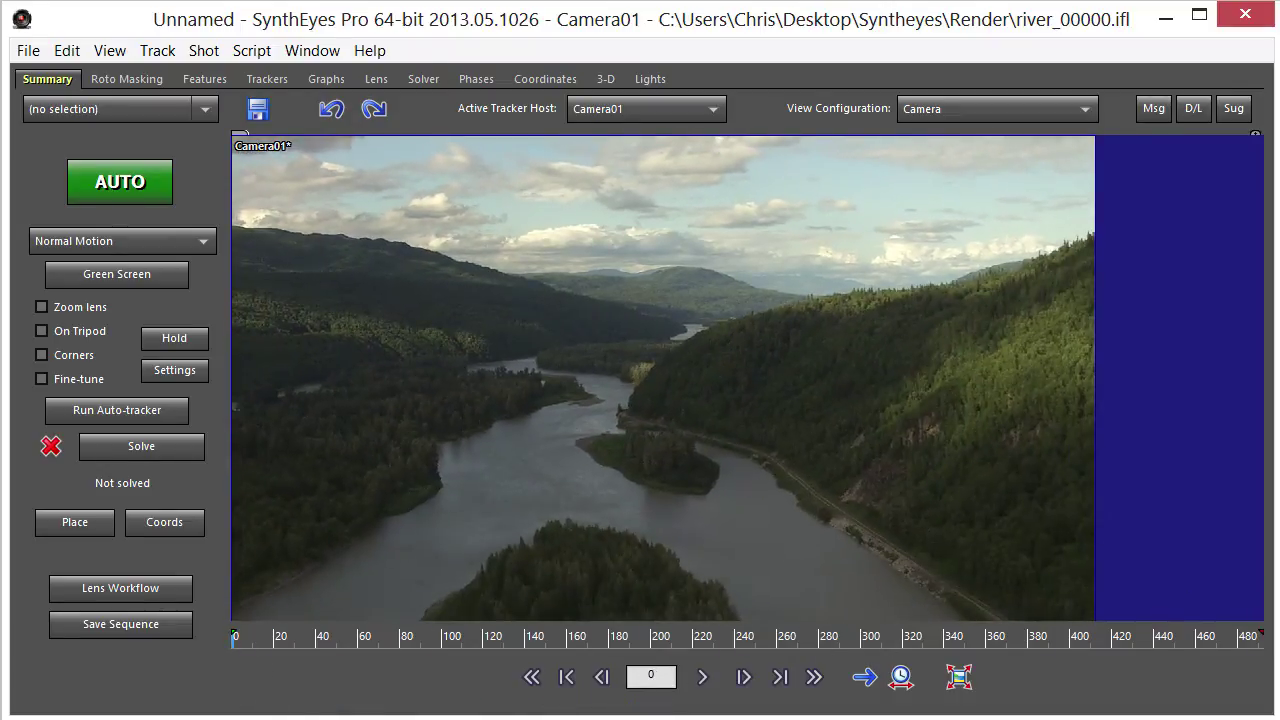
click(139, 192)
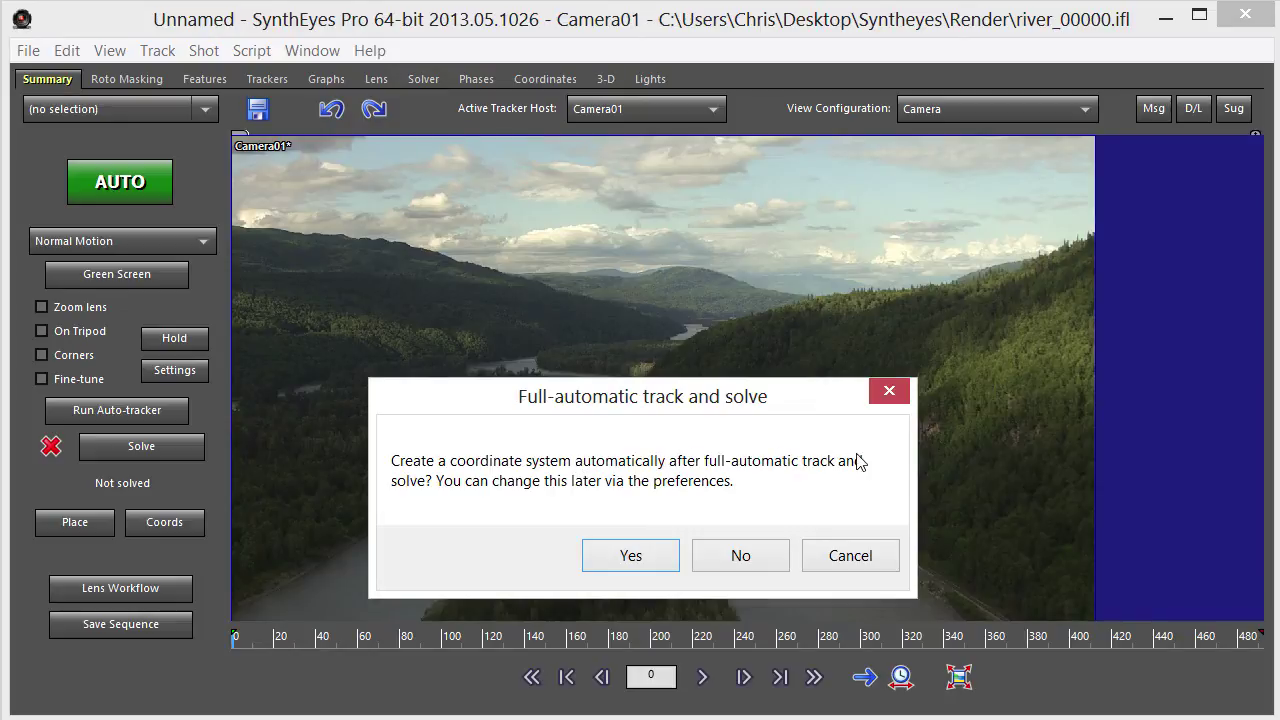
click(631, 558)
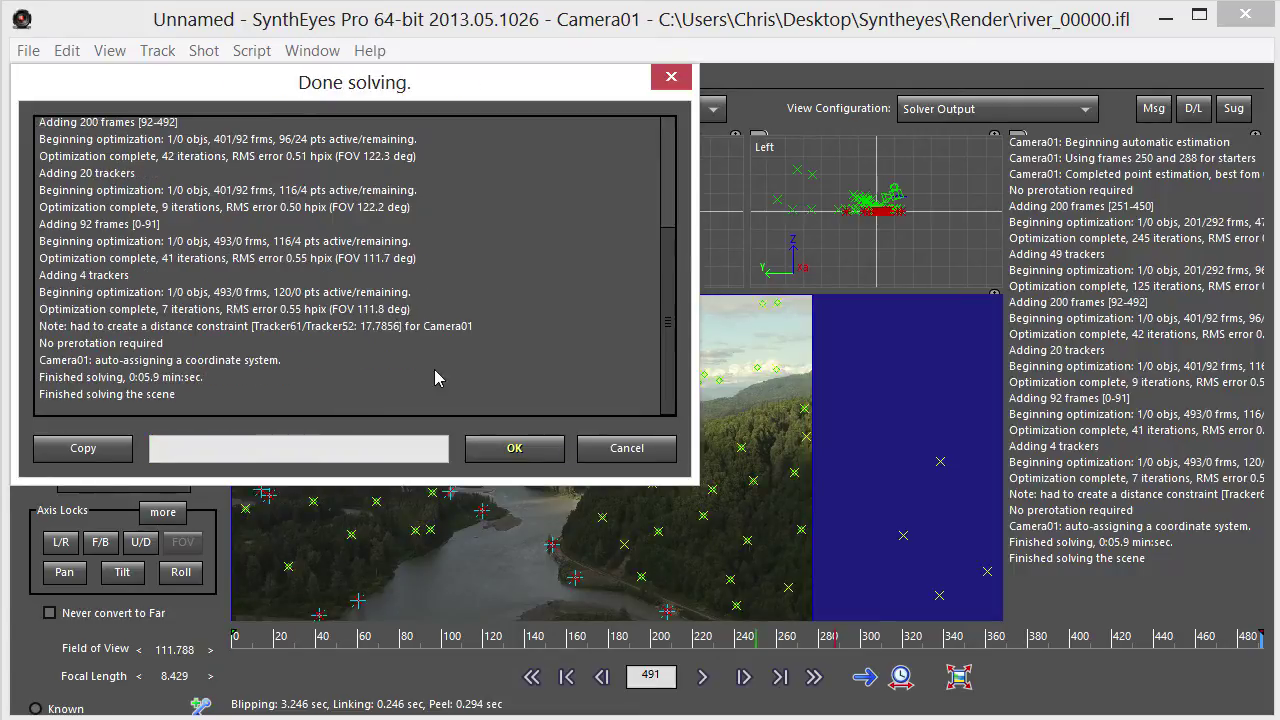
Step: Accept the finished solve and delete problem trackers via Track > Clean up trackers
click(495, 448)
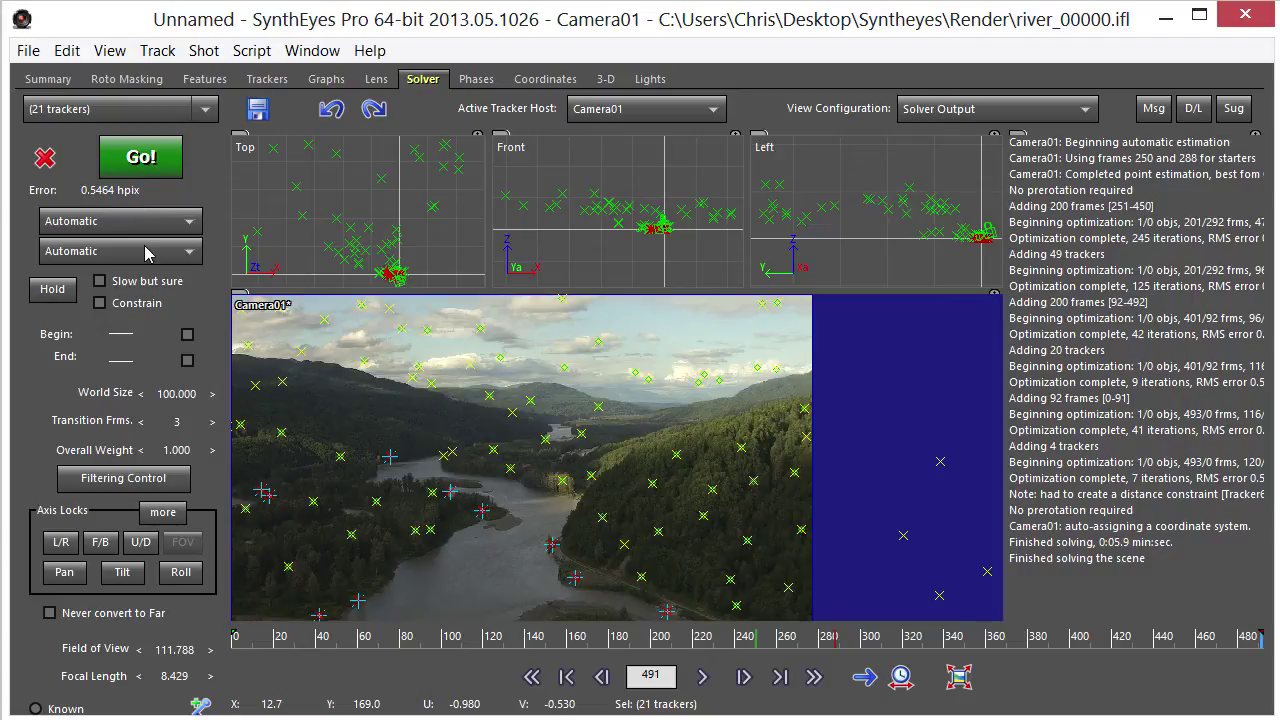
click(170, 53)
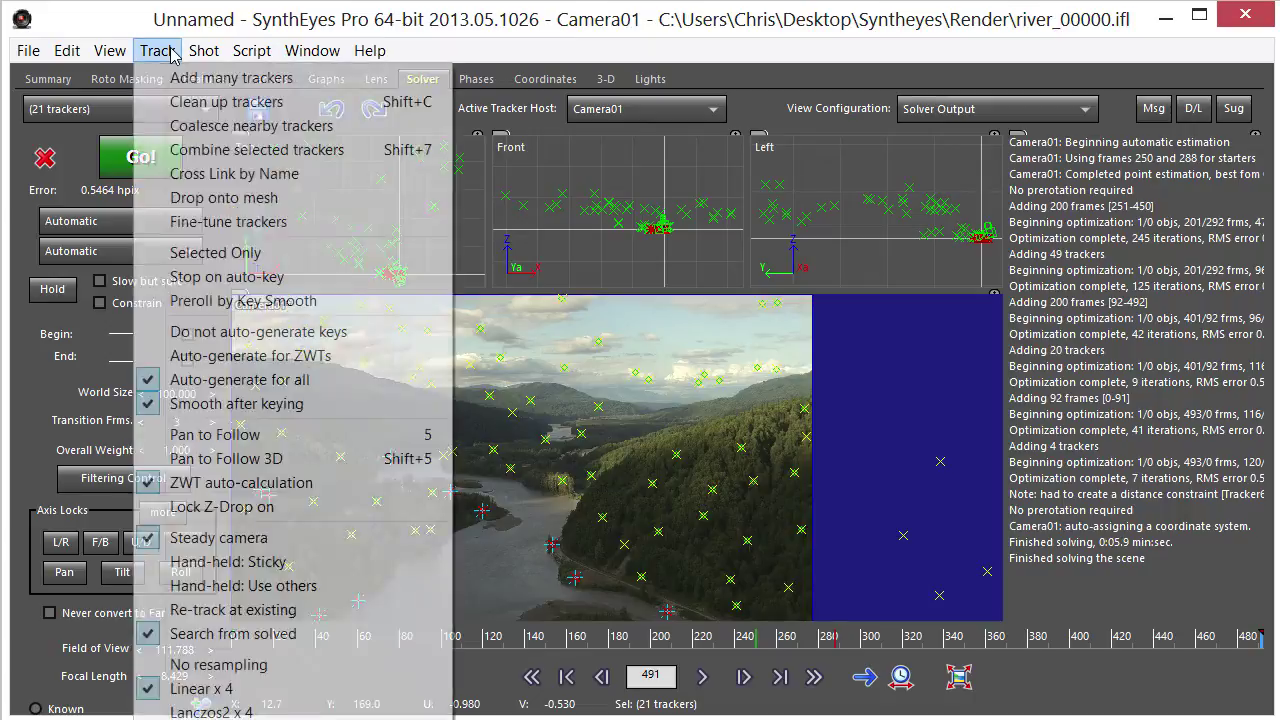
click(190, 103)
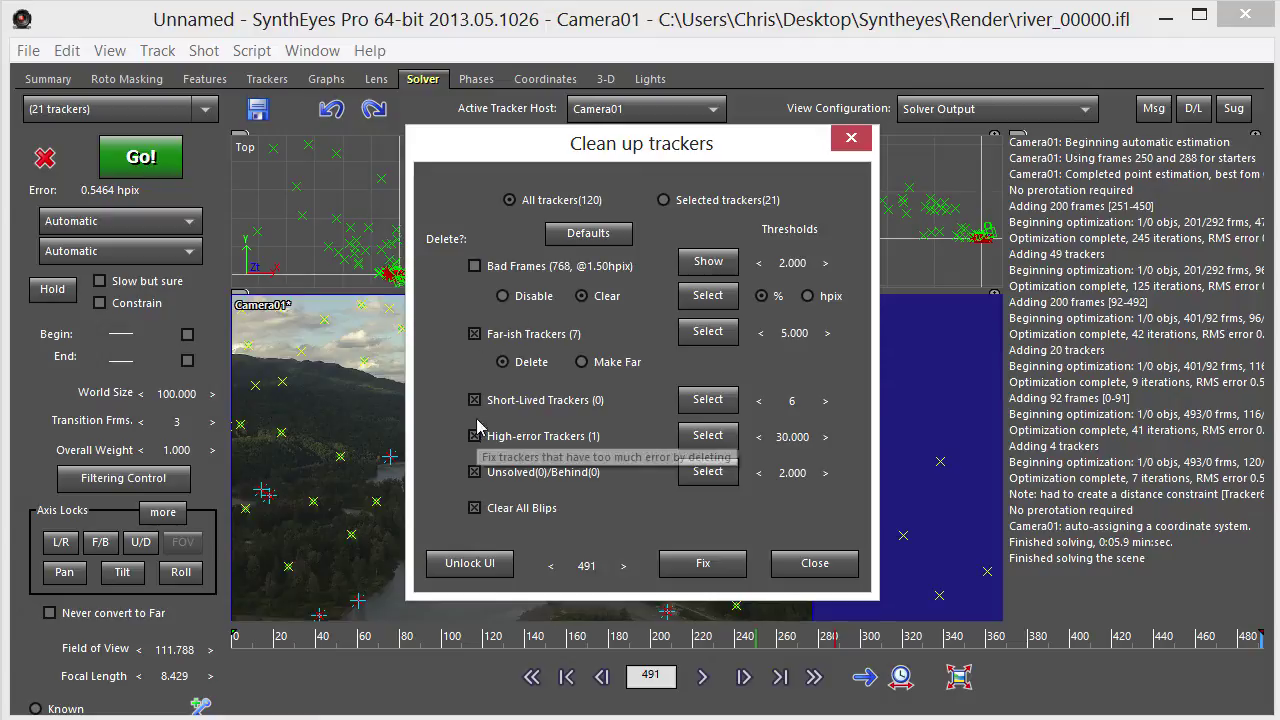
click(703, 565)
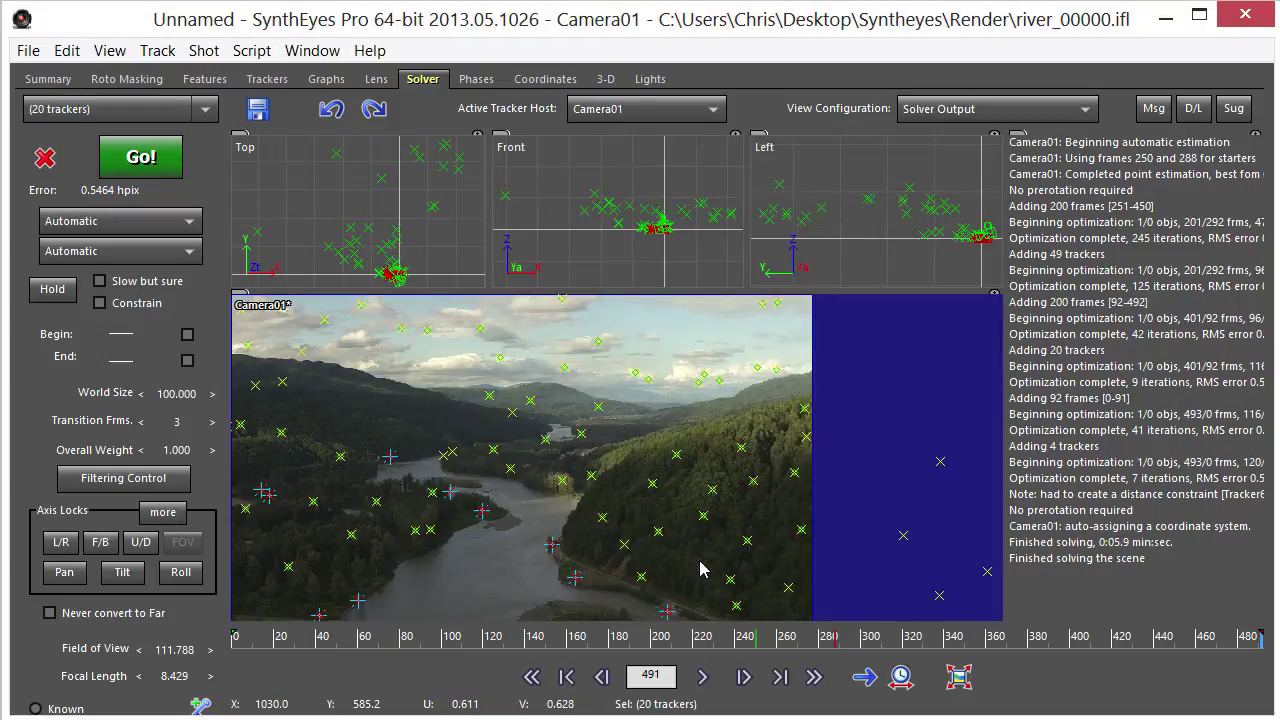
Step: Re-solve the shot in Refine mode, lowering the error to 0.5128 hpix
click(190, 221)
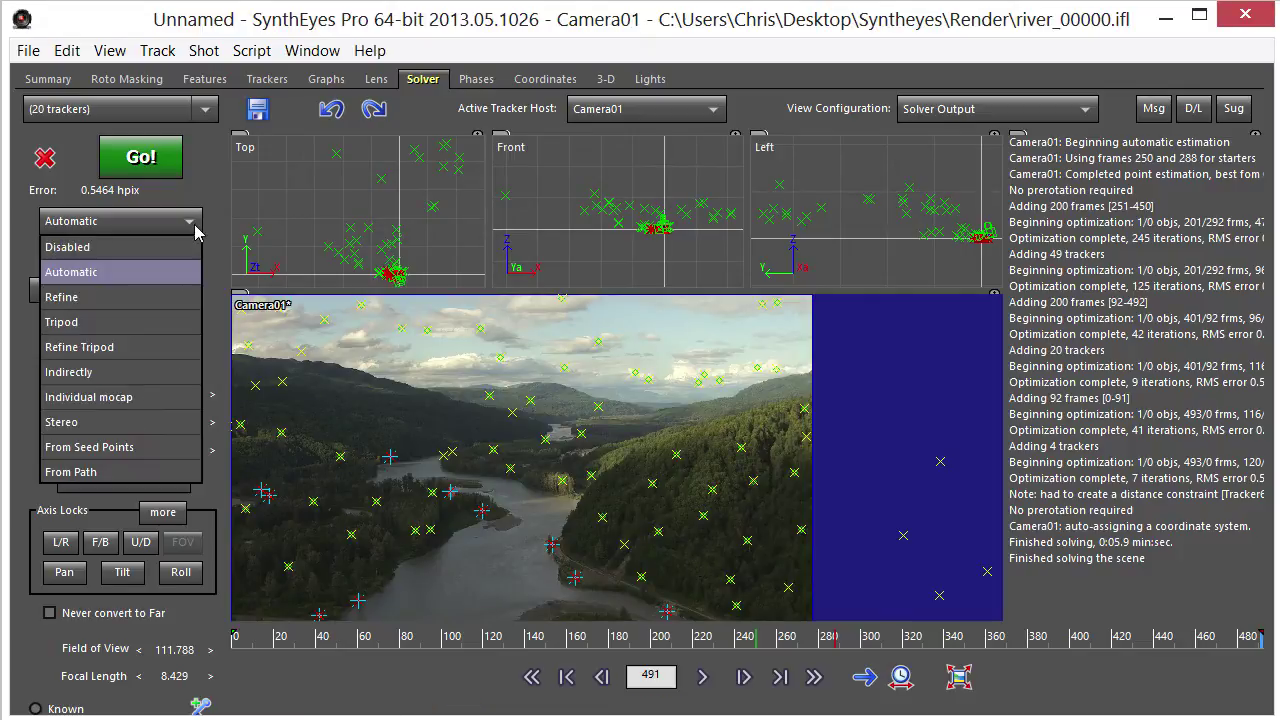
click(110, 297)
click(158, 170)
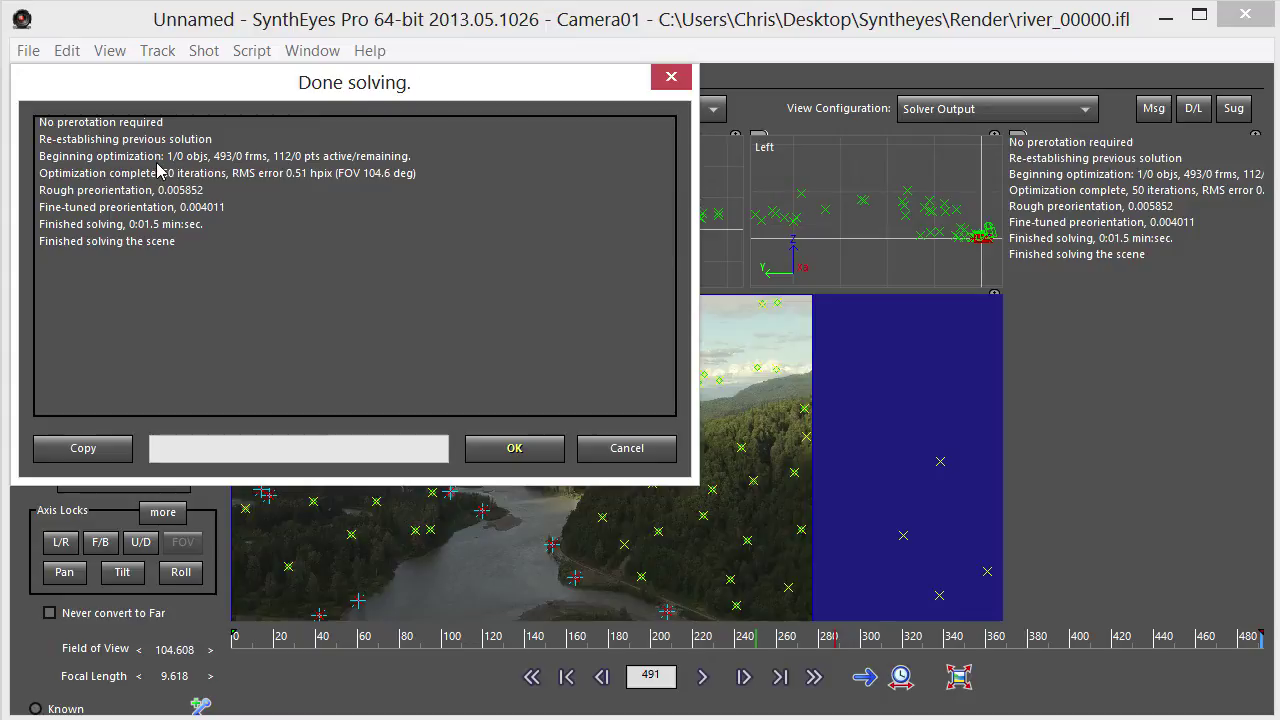
click(514, 448)
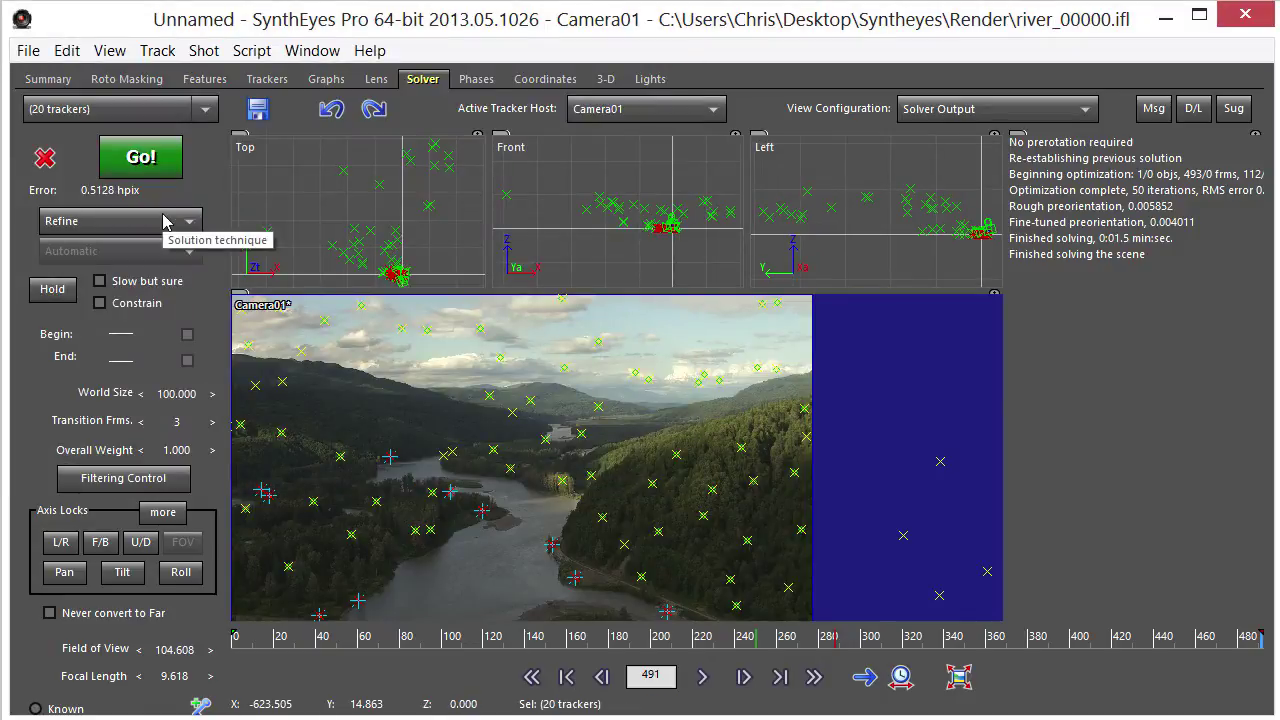
Step: Save the scene as river_00000.sni in the Syntheyes folder, overwriting it, and return to frame 0
key(ctrl+s)
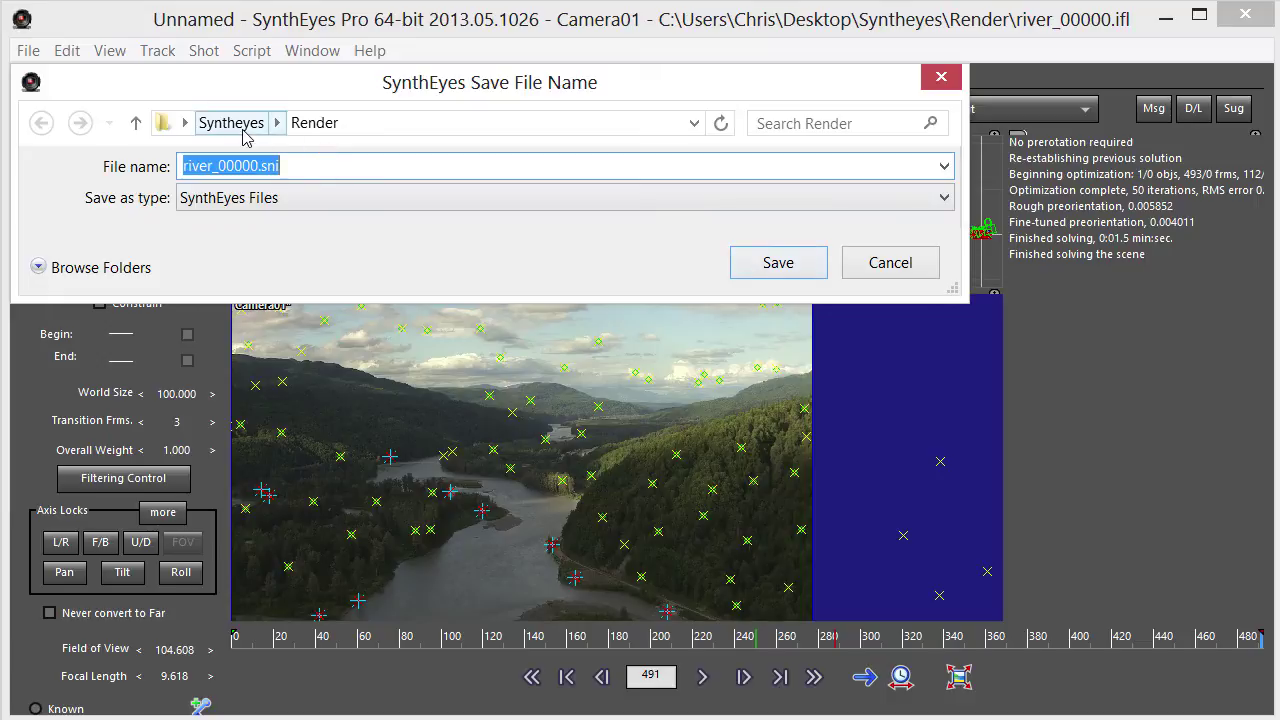
click(242, 128)
click(787, 266)
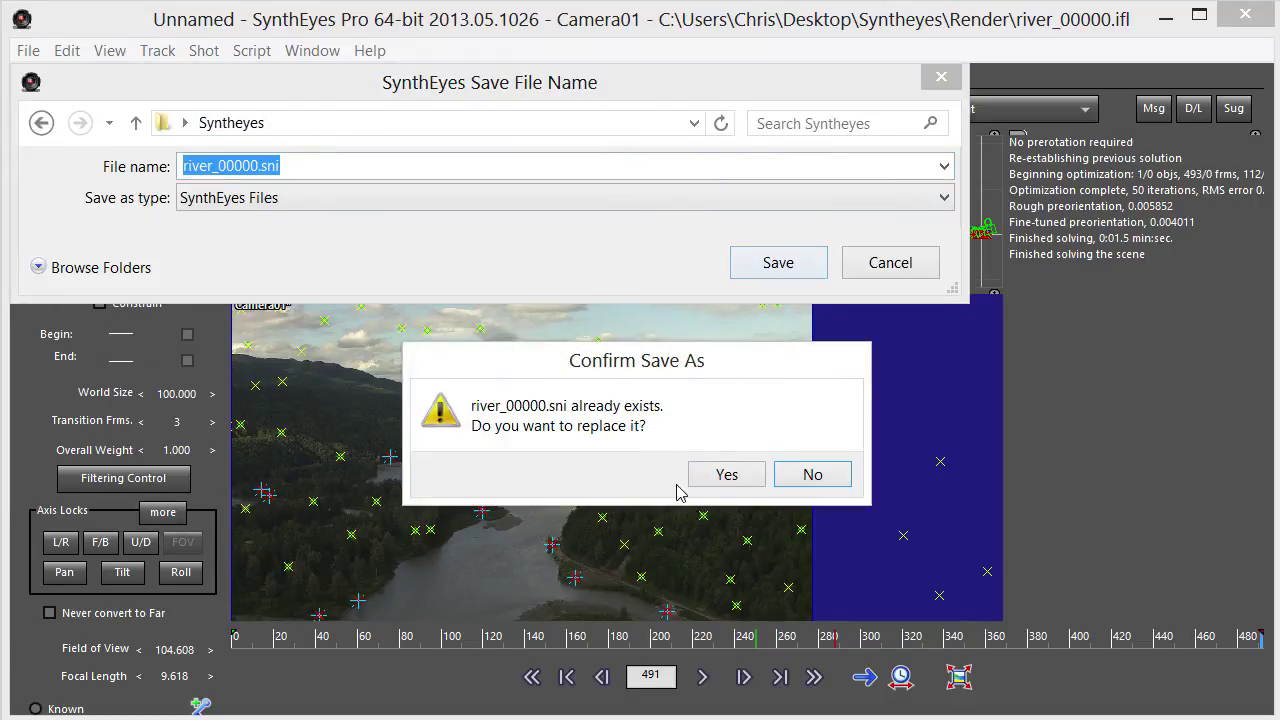
click(730, 476)
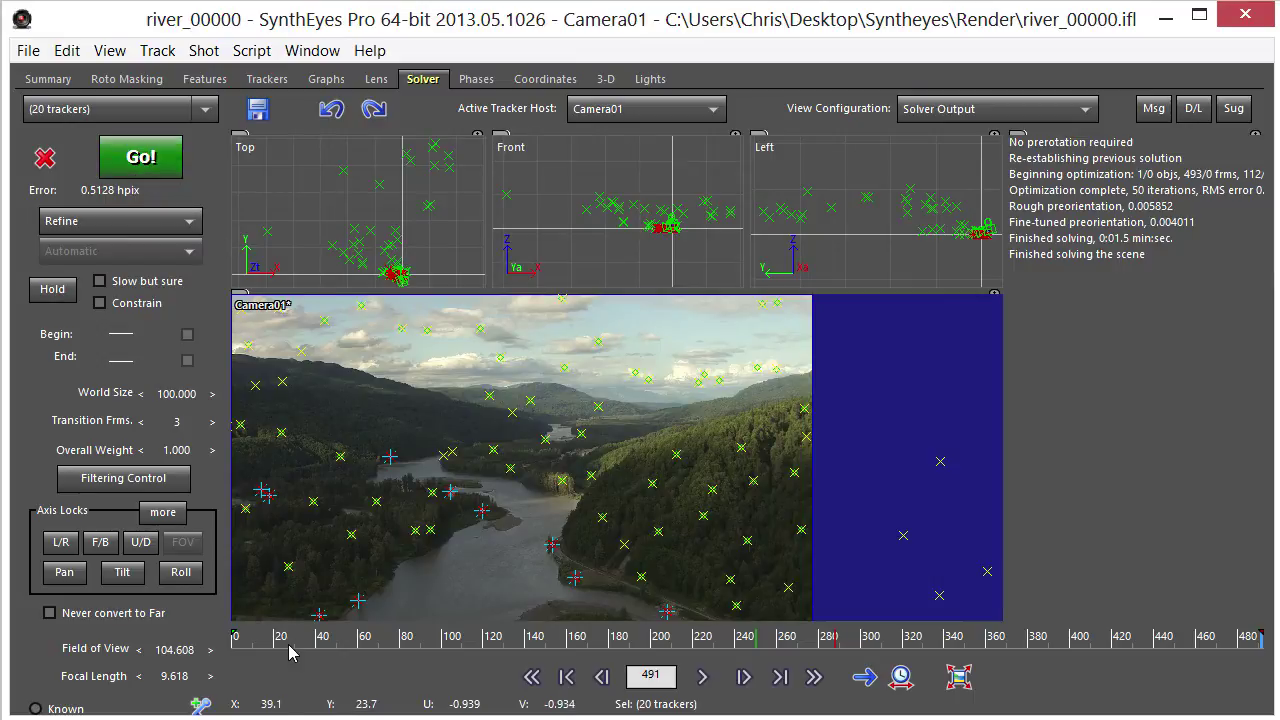
drag(288, 646, 205, 703)
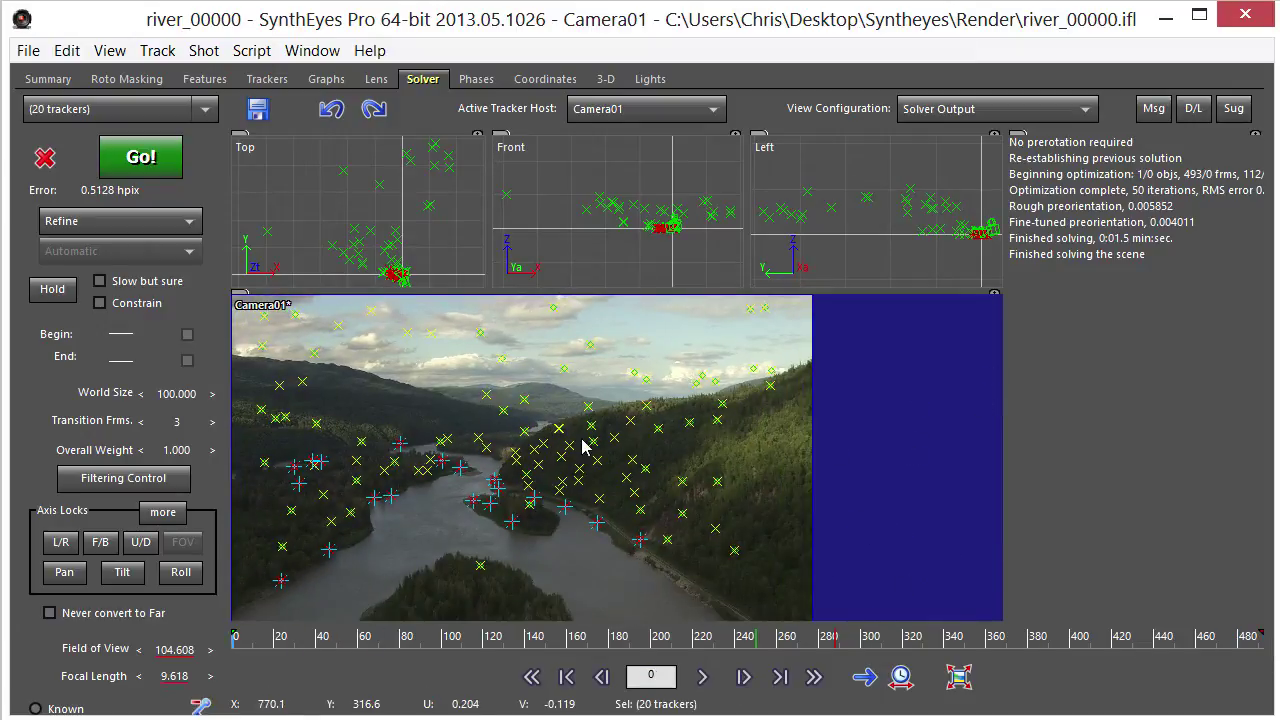
Step: Export the solve as Cinema 4D Python script river.py with default export settings
click(28, 50)
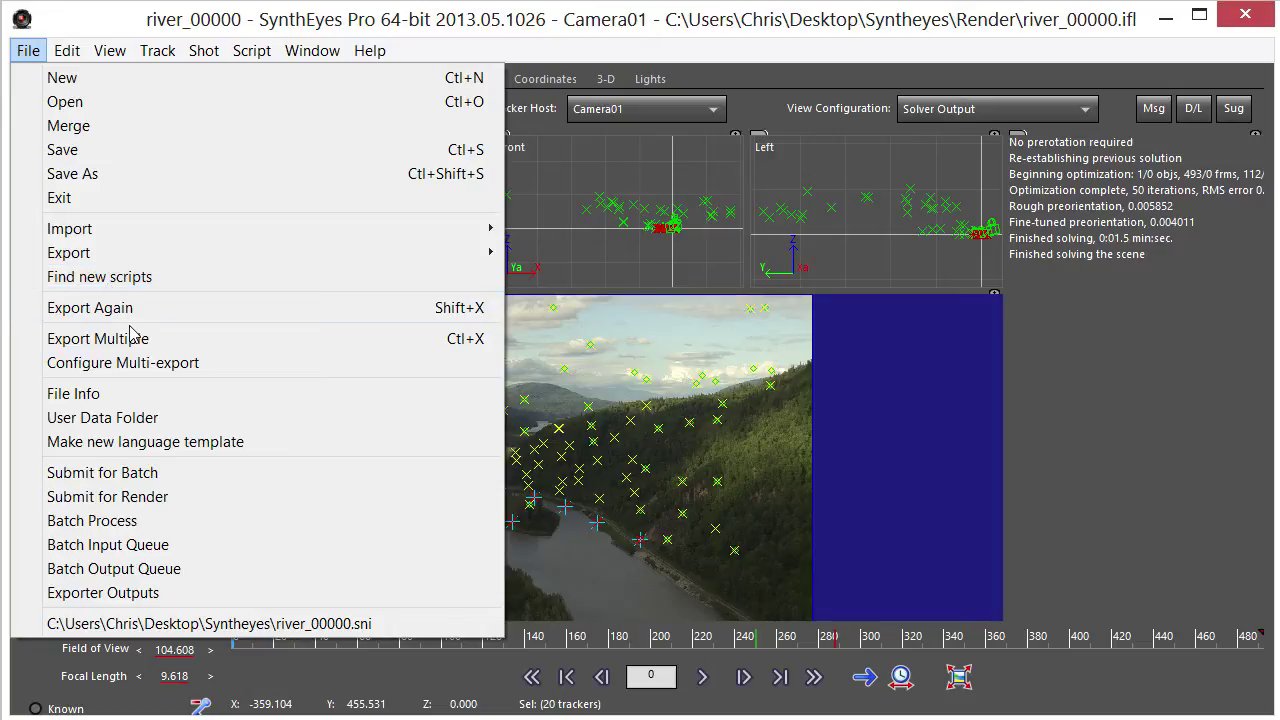
mouse_move(441, 250)
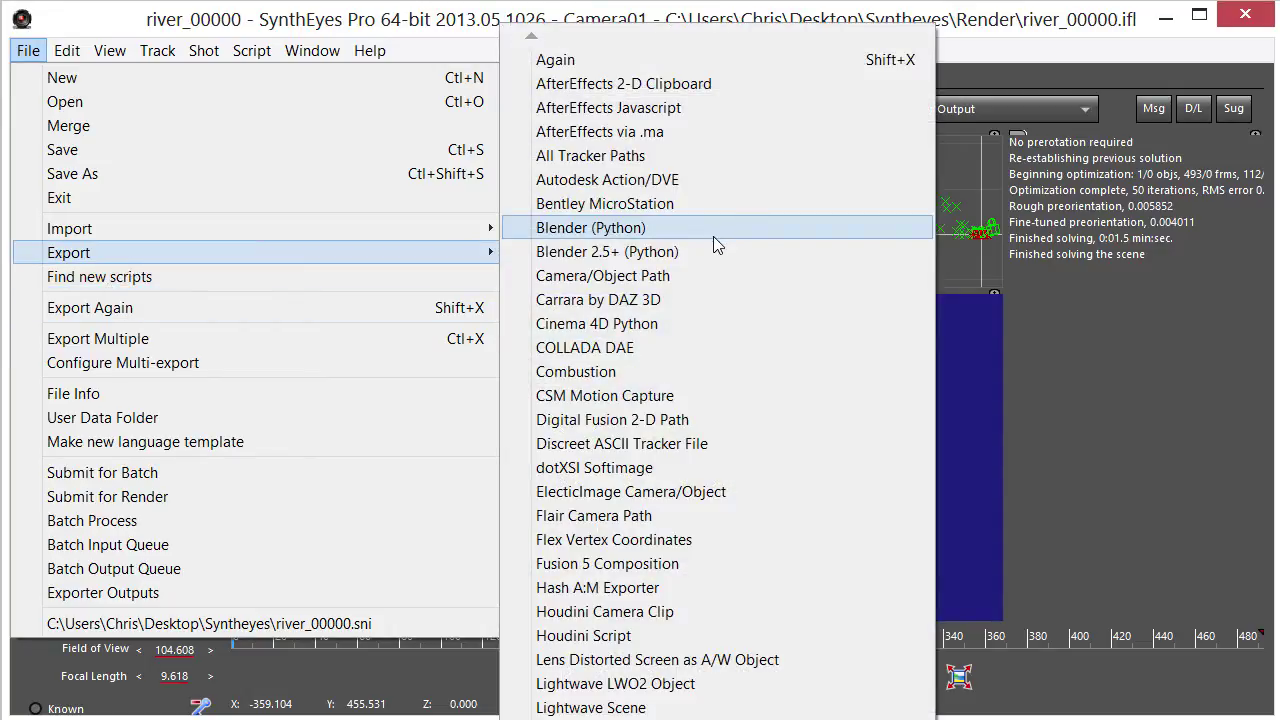
click(598, 334)
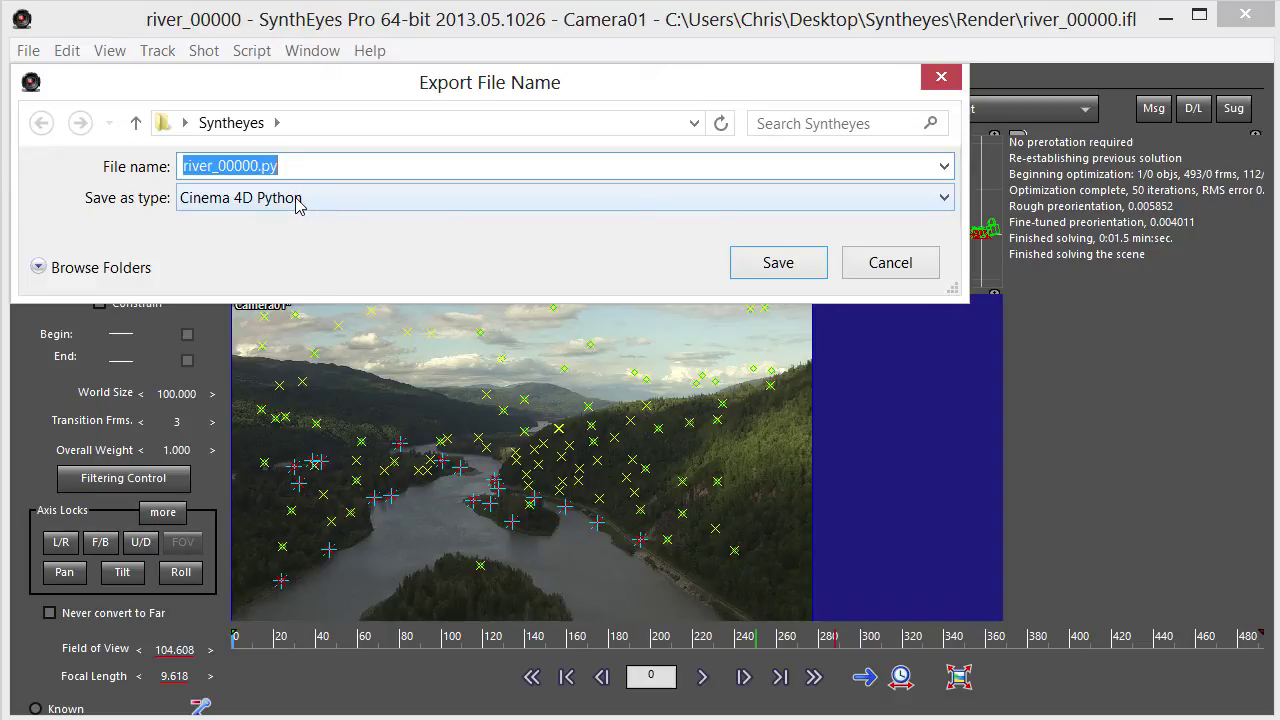
text(riv)
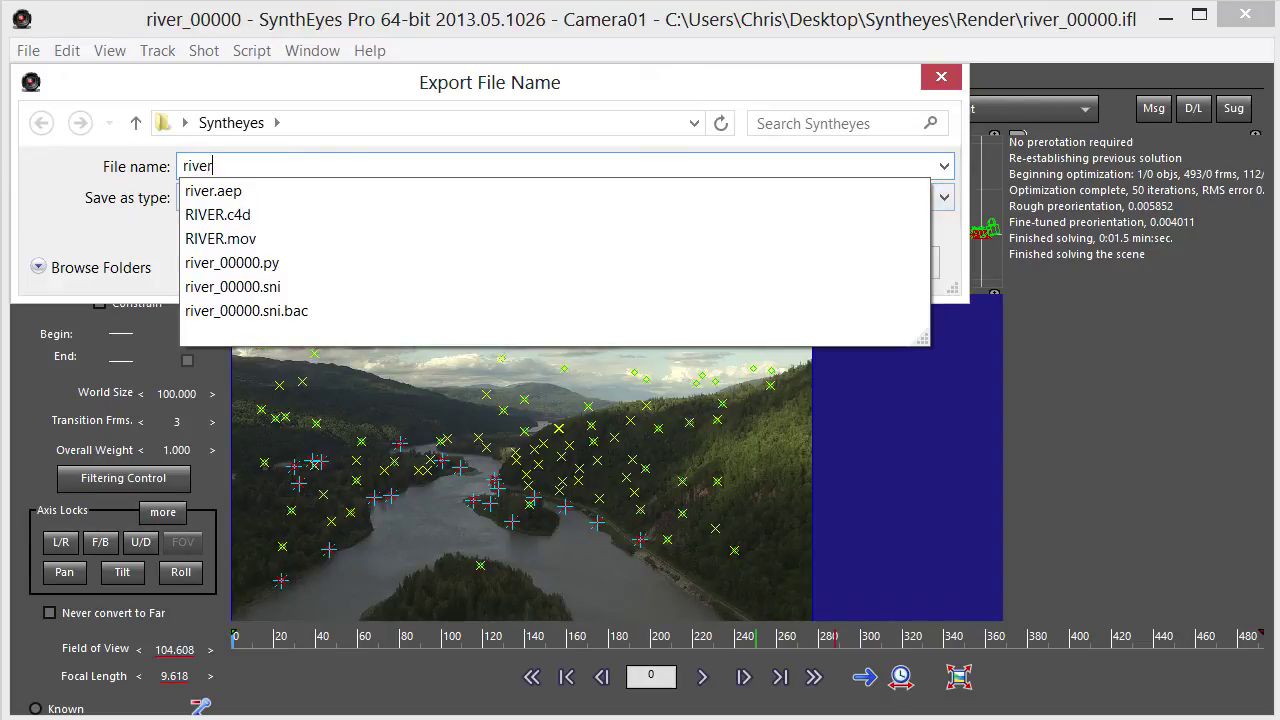
text(er)
click(60, 170)
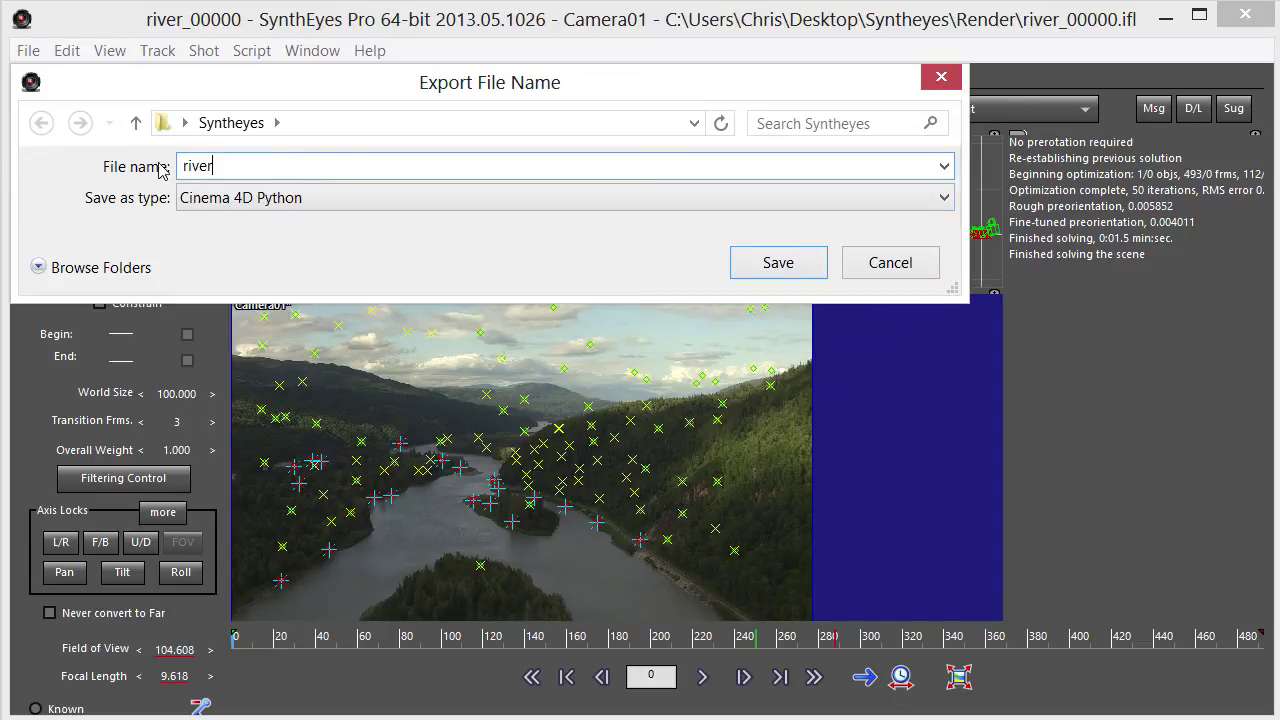
click(780, 265)
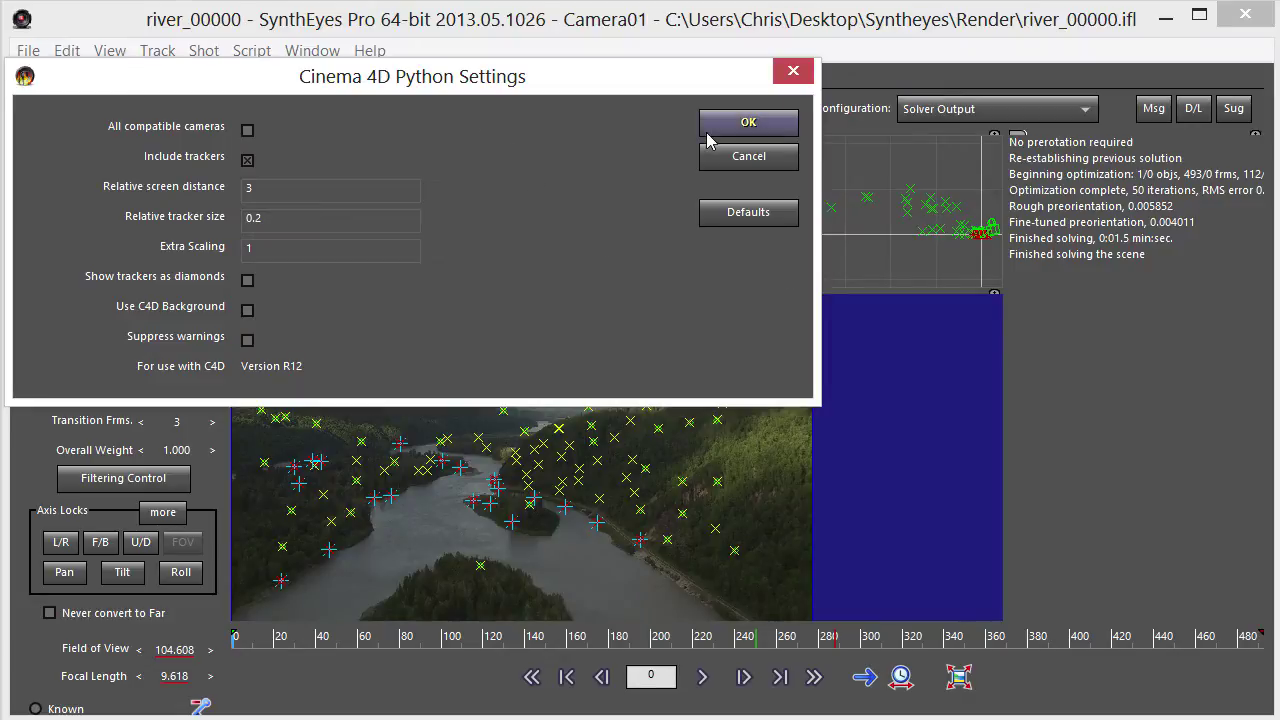
click(746, 122)
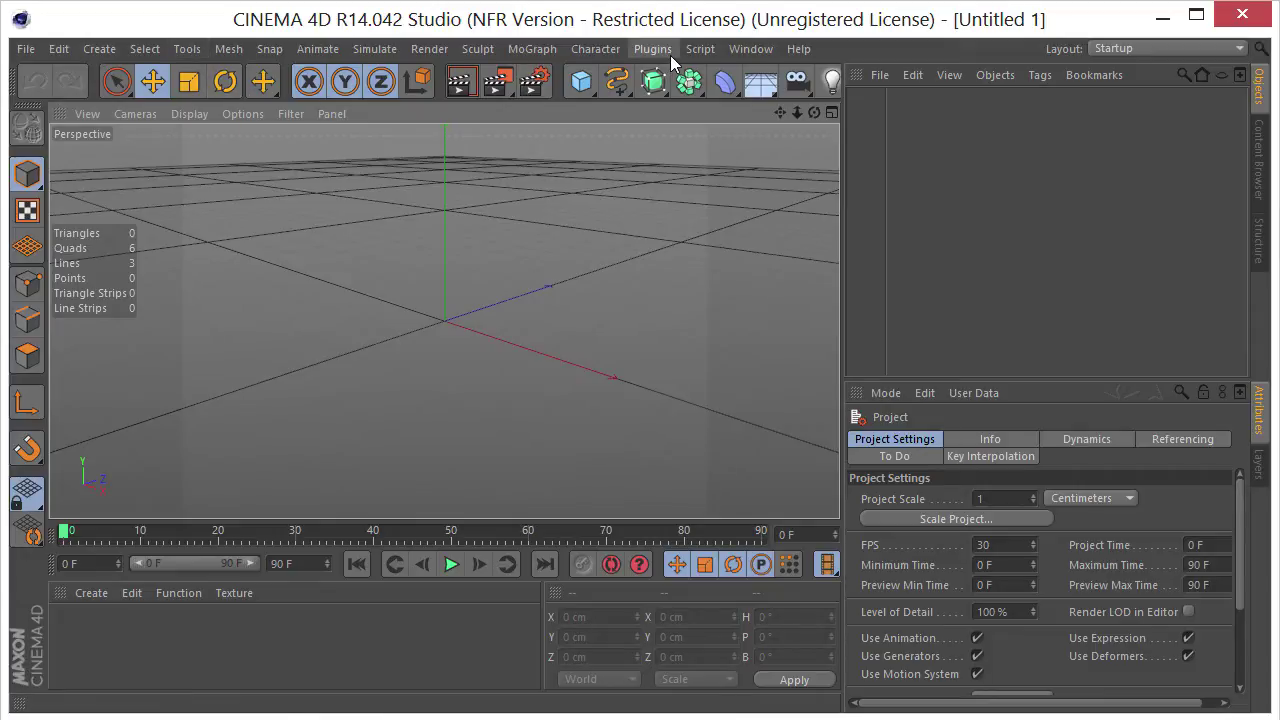
Step: Run river.py from Desktop > Syntheyes as a user script to build Camera01 and its trackers
click(700, 48)
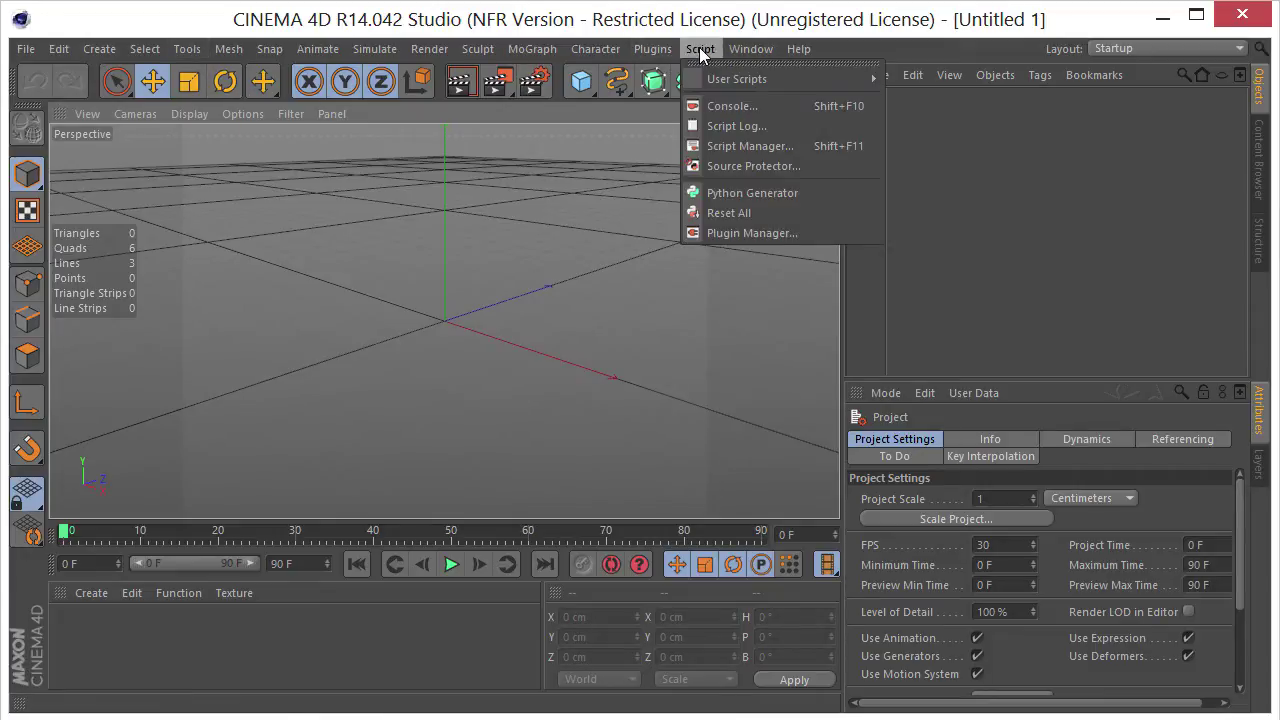
mouse_move(728, 80)
click(930, 82)
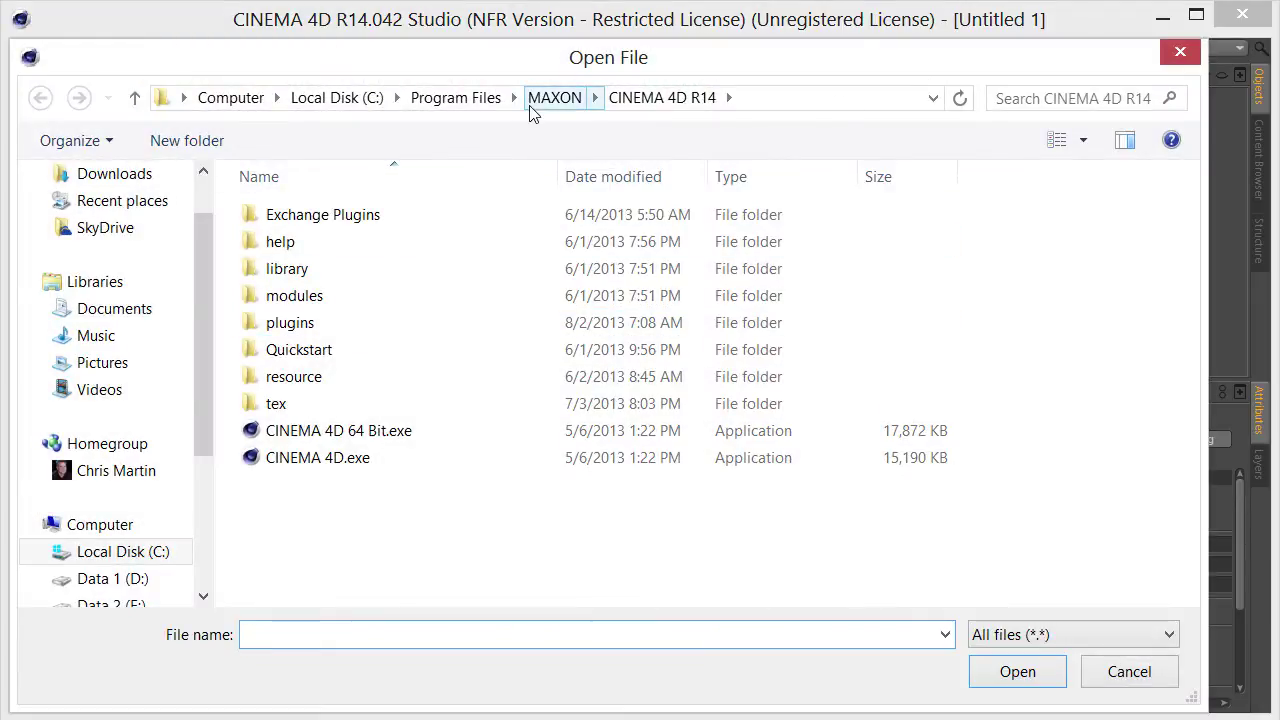
drag(207, 279, 205, 210)
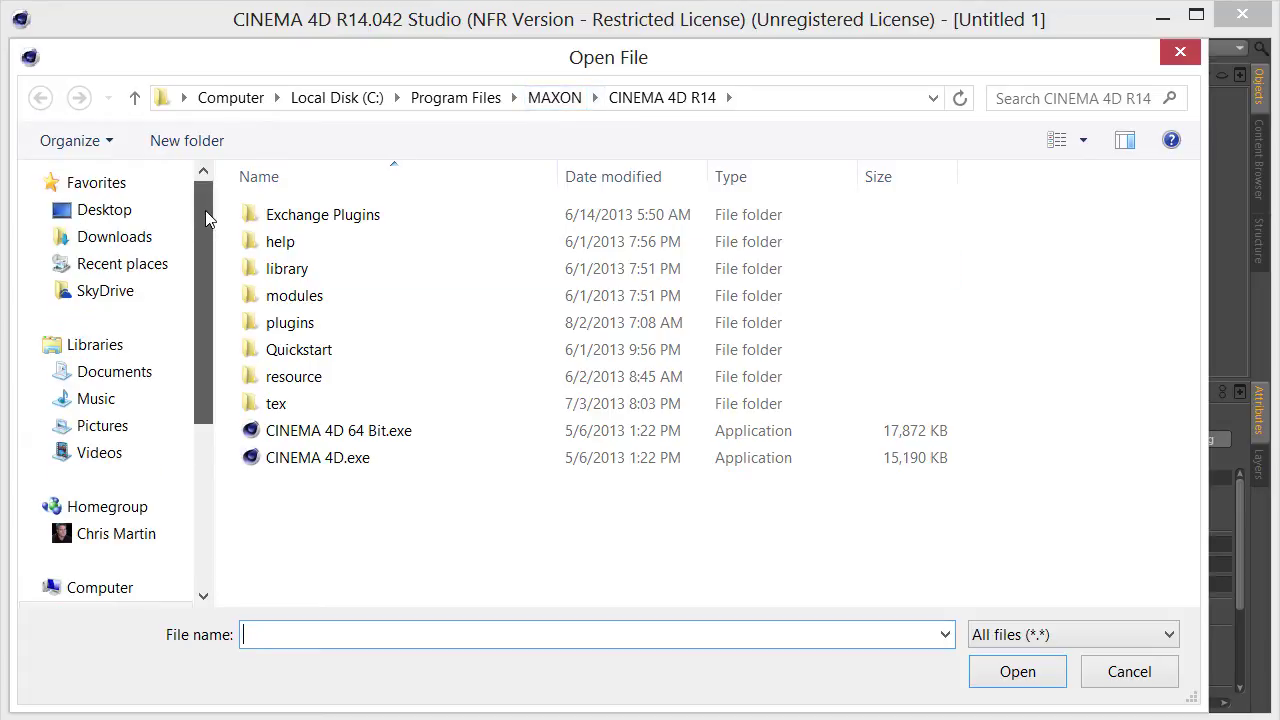
click(120, 215)
scroll(437, 523, down, 4)
click(443, 522)
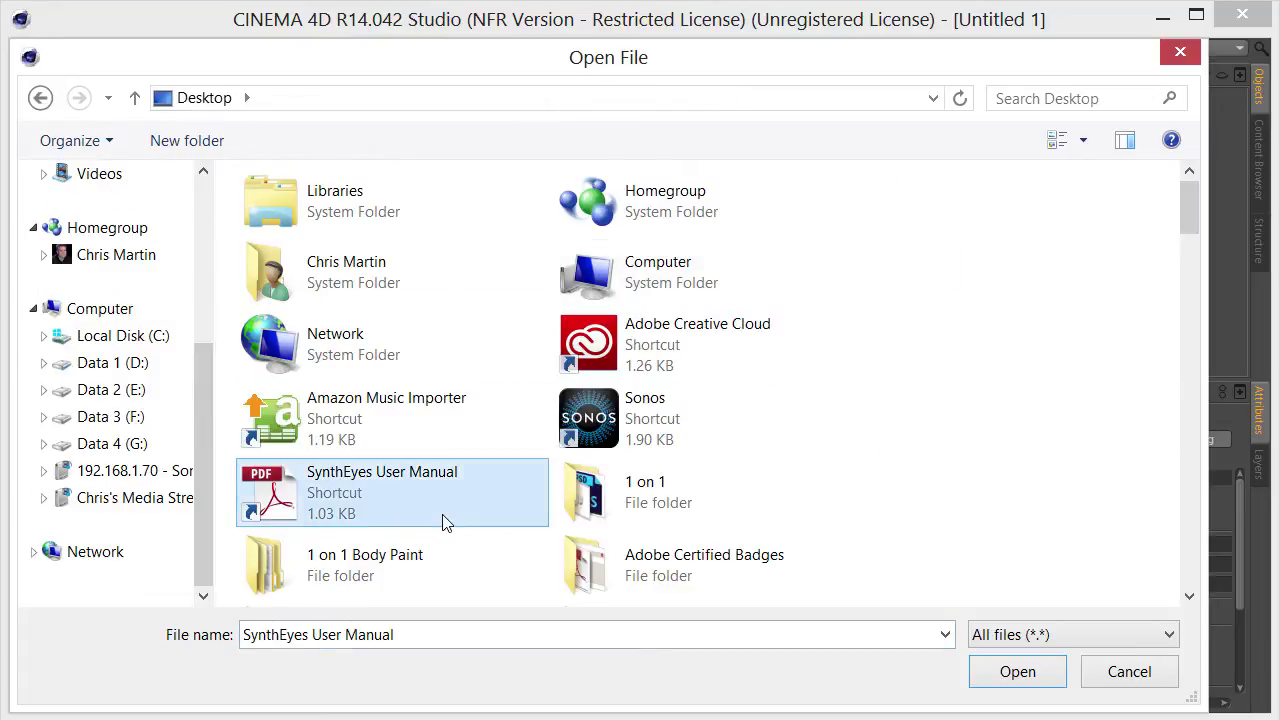
scroll(445, 522, down, 8)
scroll(445, 522, up, 3)
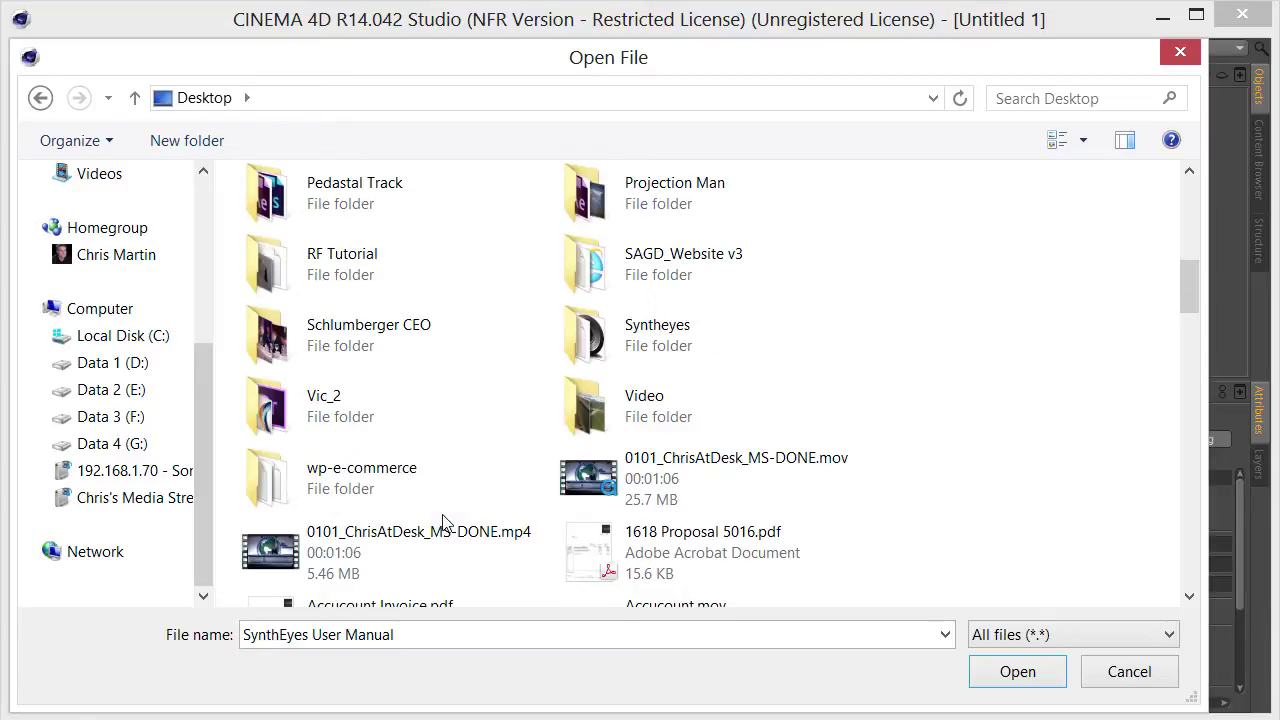
double_click(680, 340)
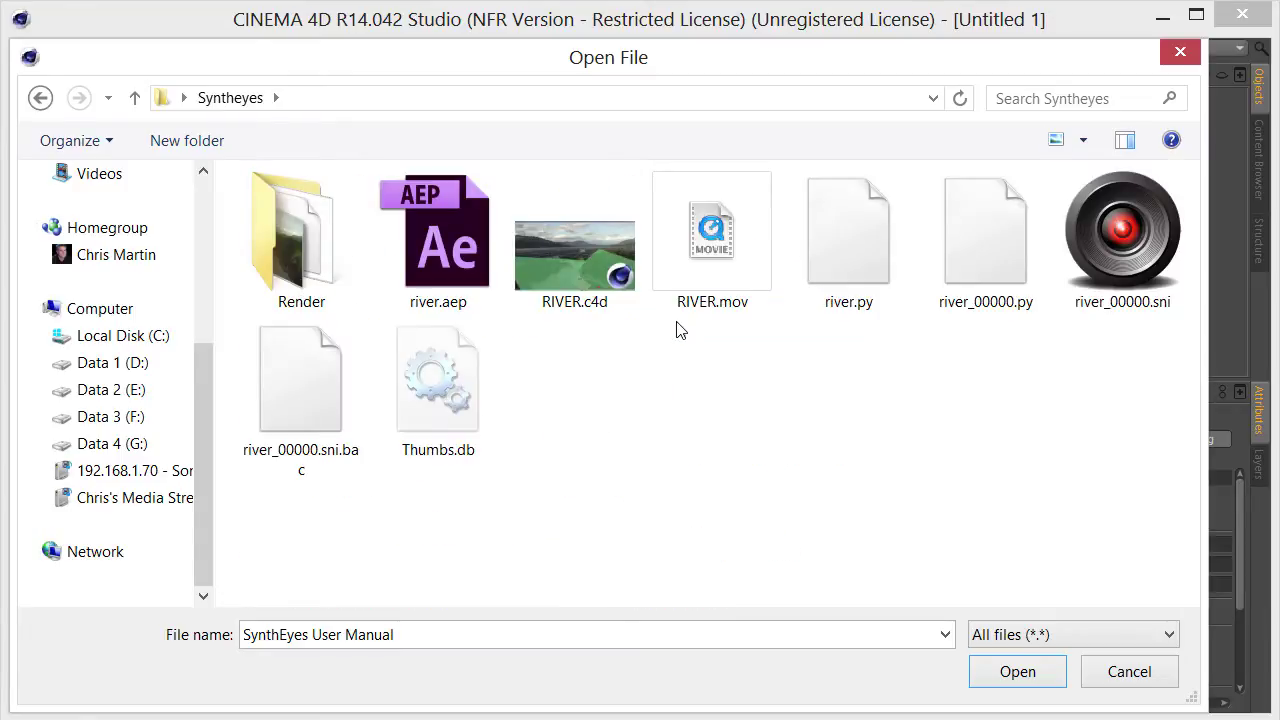
click(869, 236)
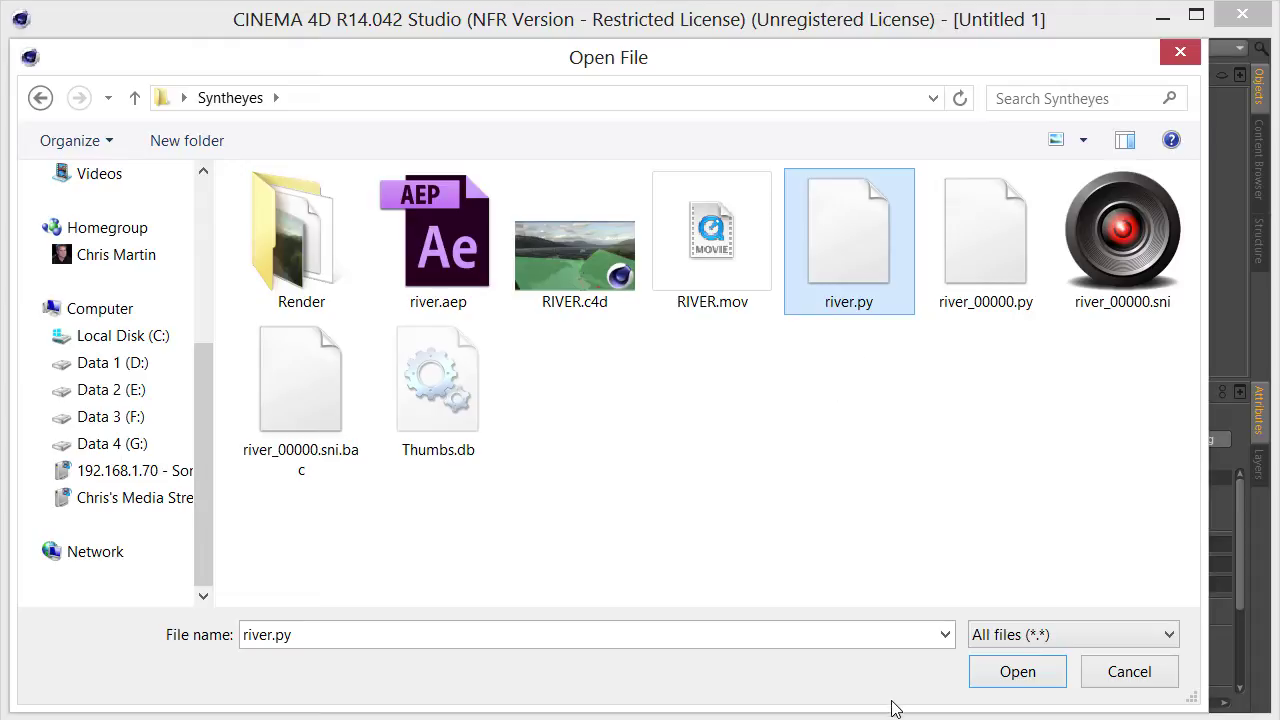
click(1015, 673)
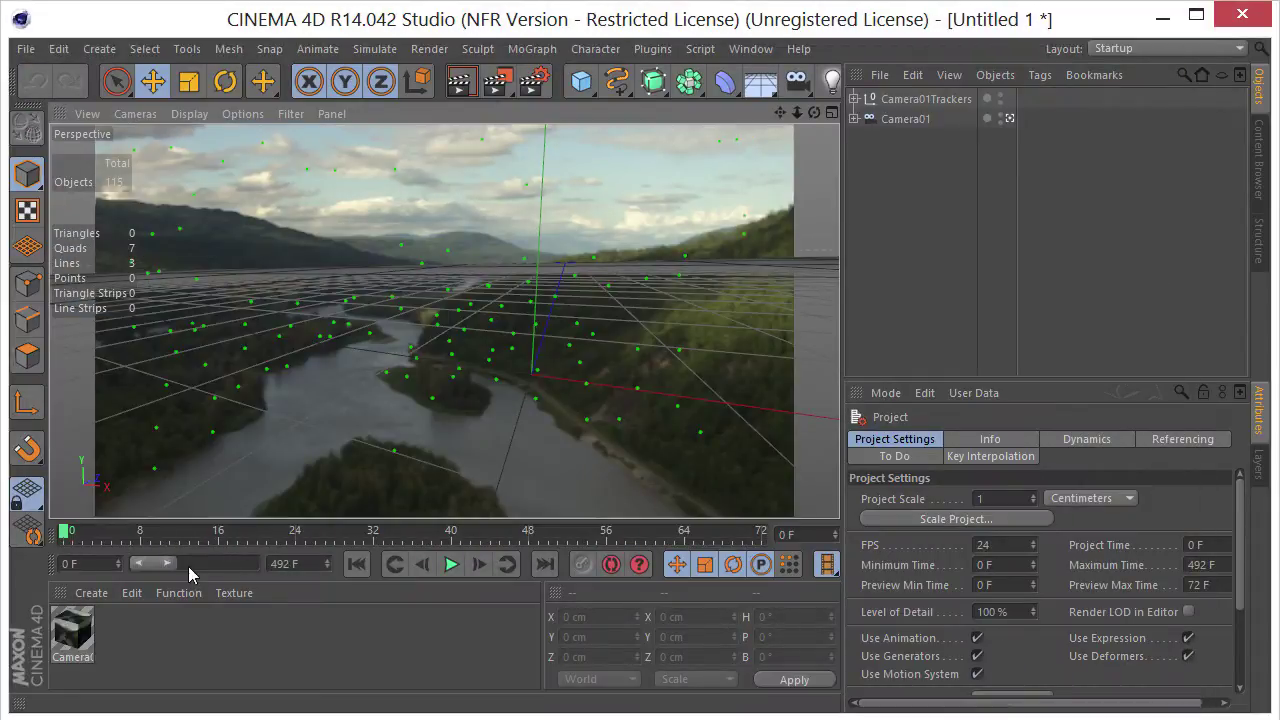
Step: Extend the preview range to all 492 frames, scrub to frame 223 and select the island tracker
double_click(176, 566)
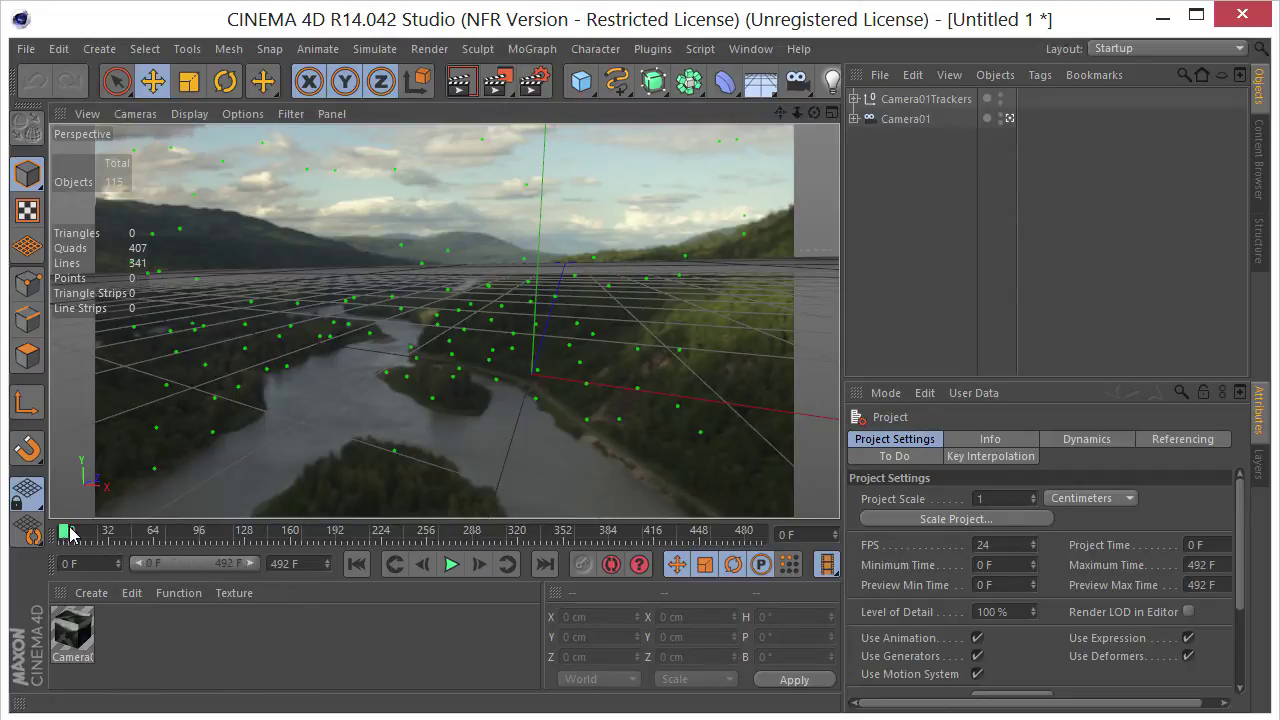
drag(68, 537, 630, 530)
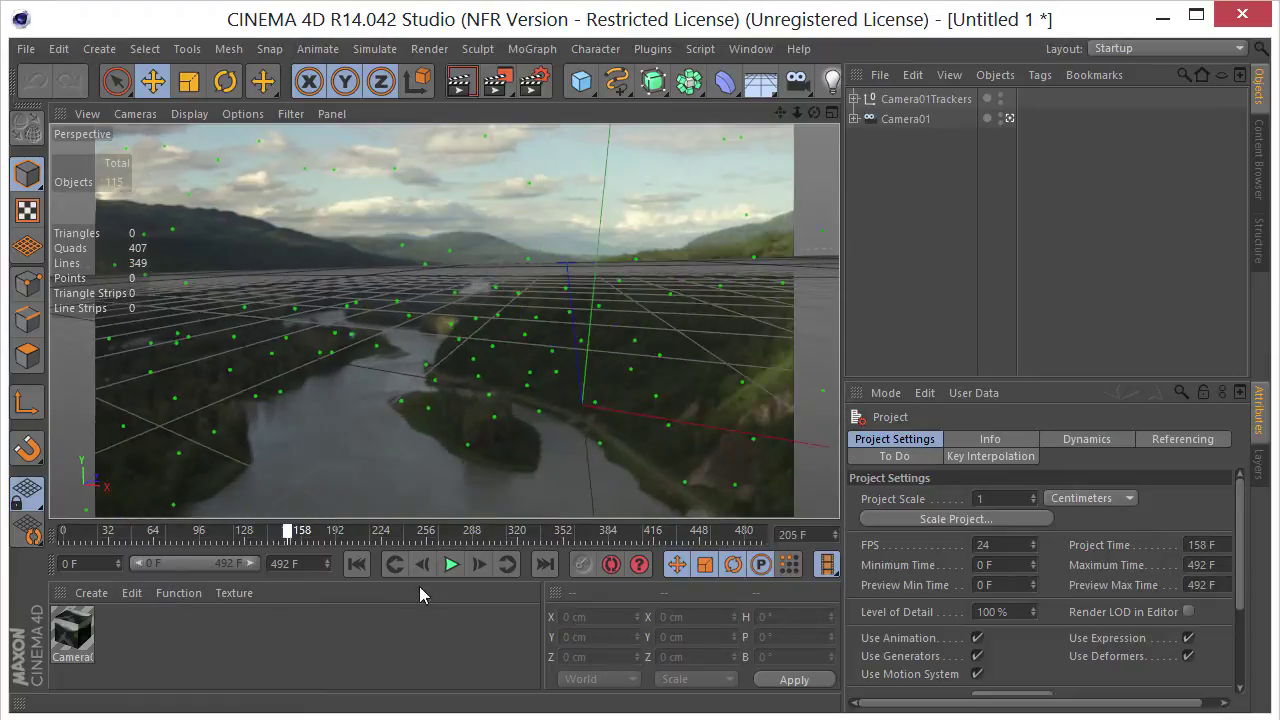
drag(807, 596, 380, 610)
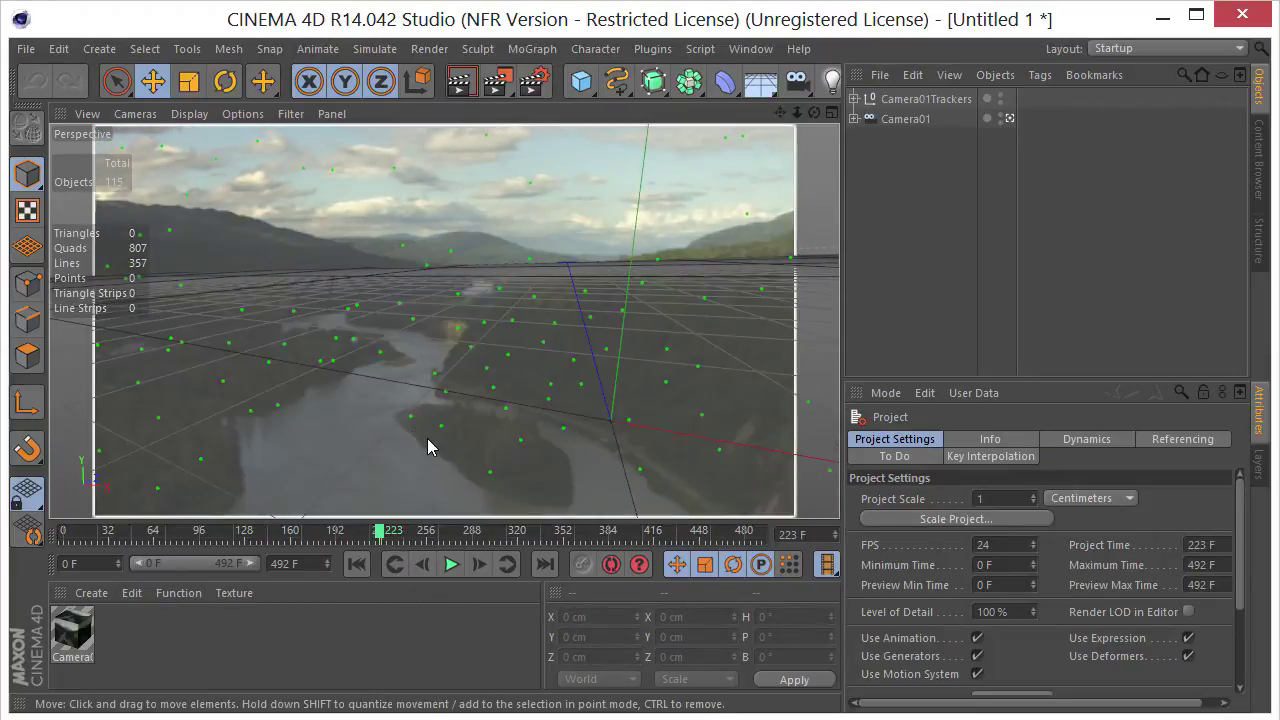
click(413, 423)
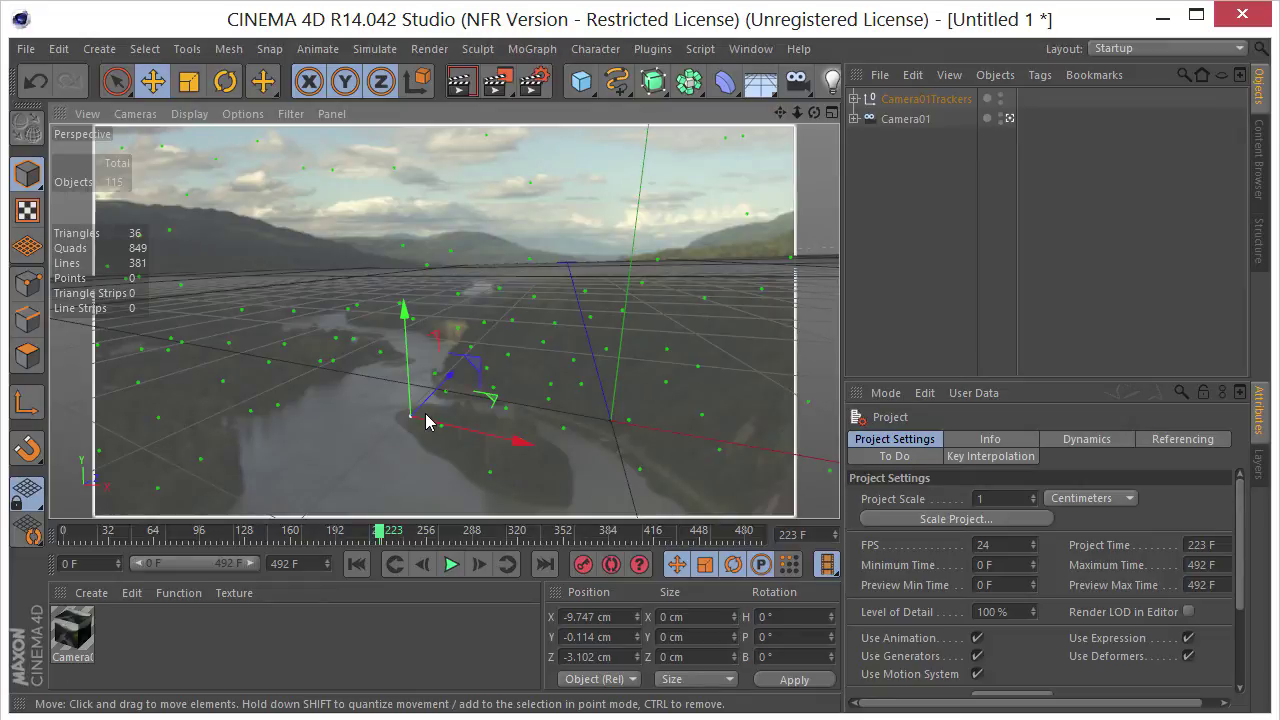
Step: Move Tracker30 out of Camera01Trackers to the top of the Object Manager
click(854, 98)
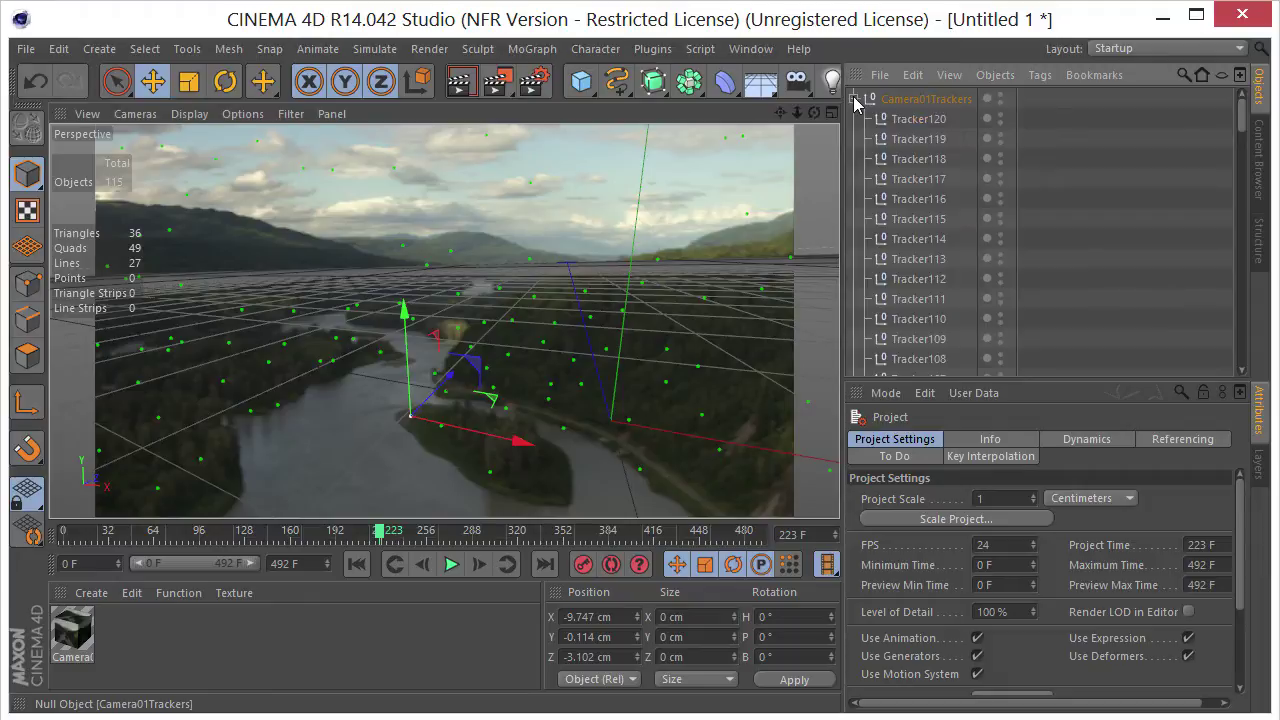
drag(1242, 112, 1220, 297)
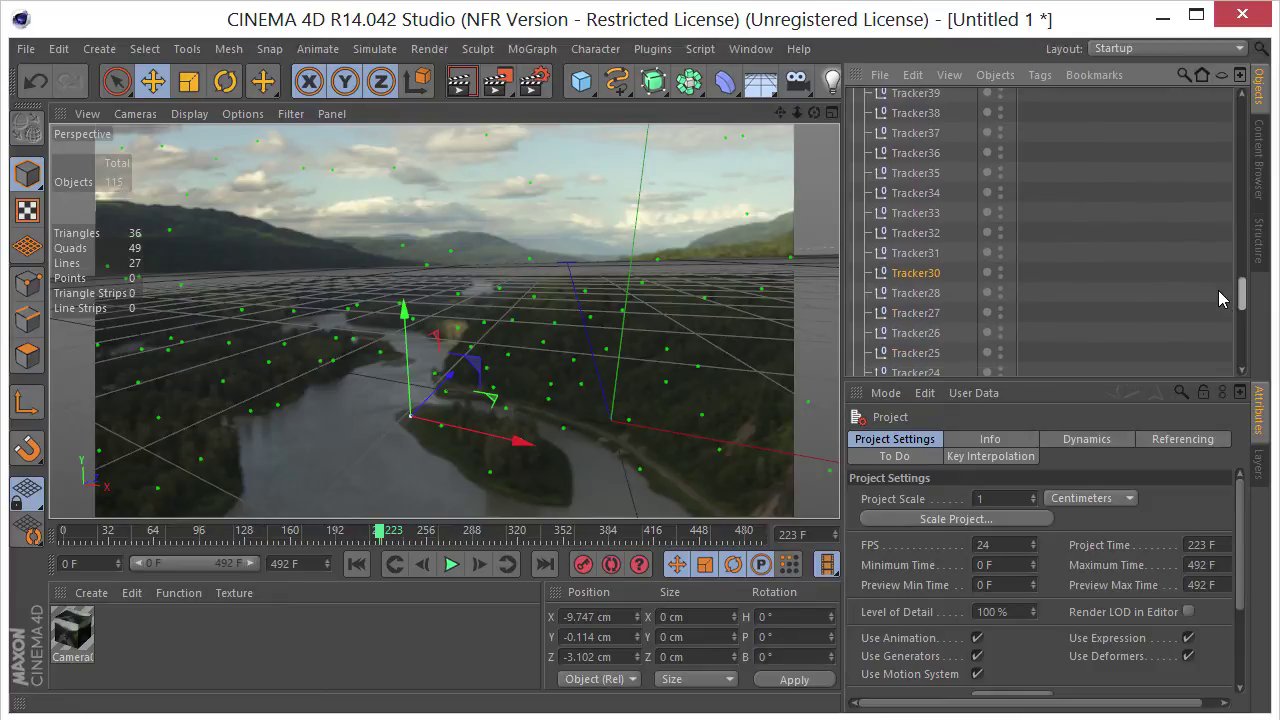
drag(912, 283, 916, 94)
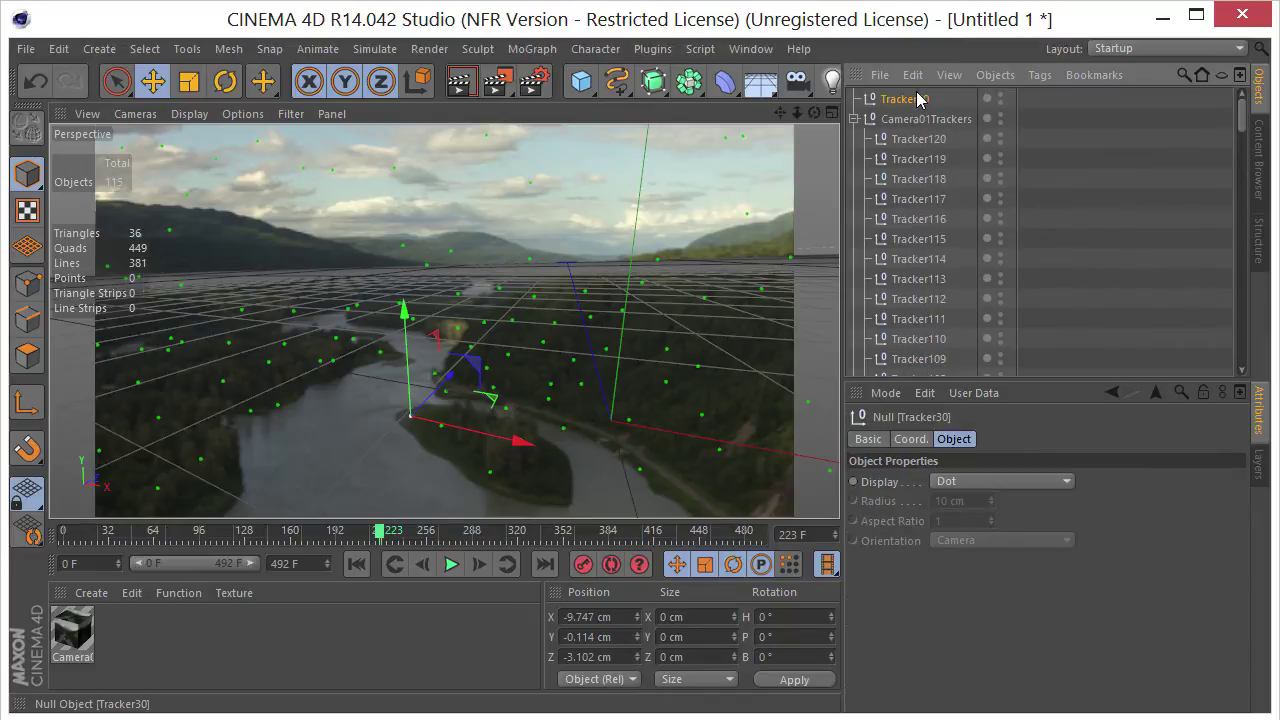
click(854, 119)
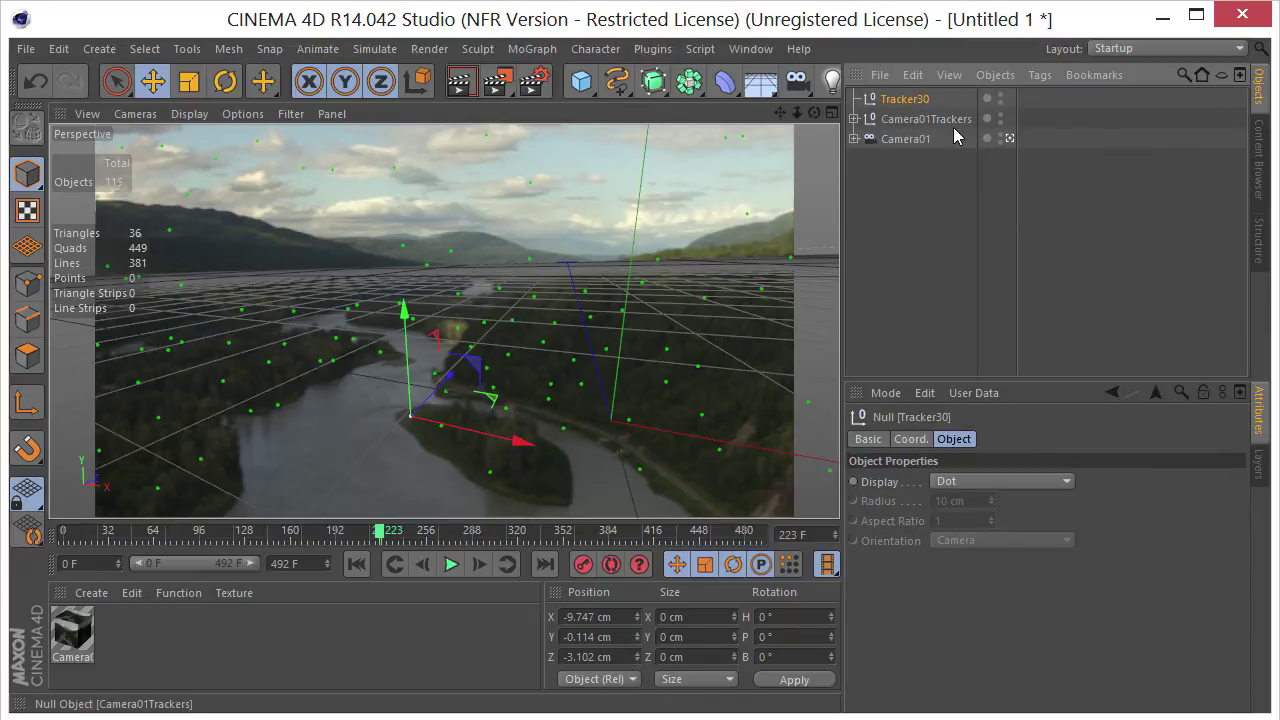
Step: Load the Spielelement_3 playground slide from the Content Browser Presets
click(1261, 158)
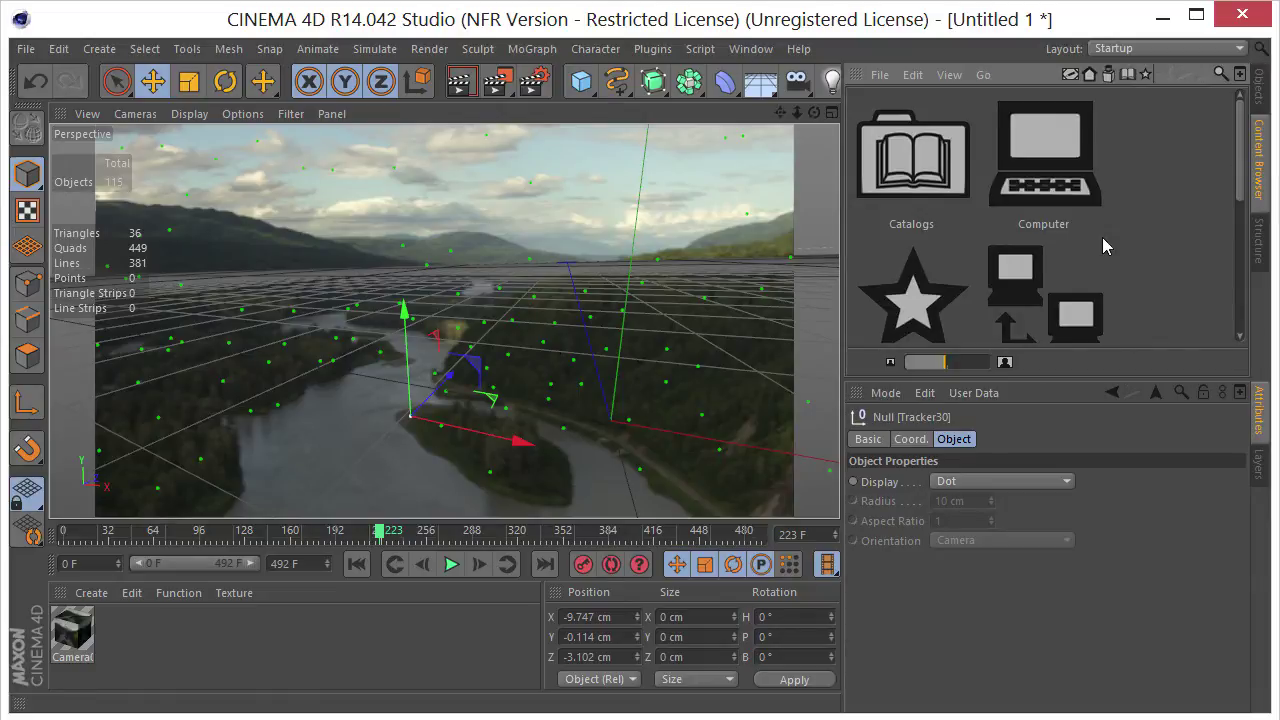
scroll(1102, 237, down, 2)
scroll(977, 253, down, 2)
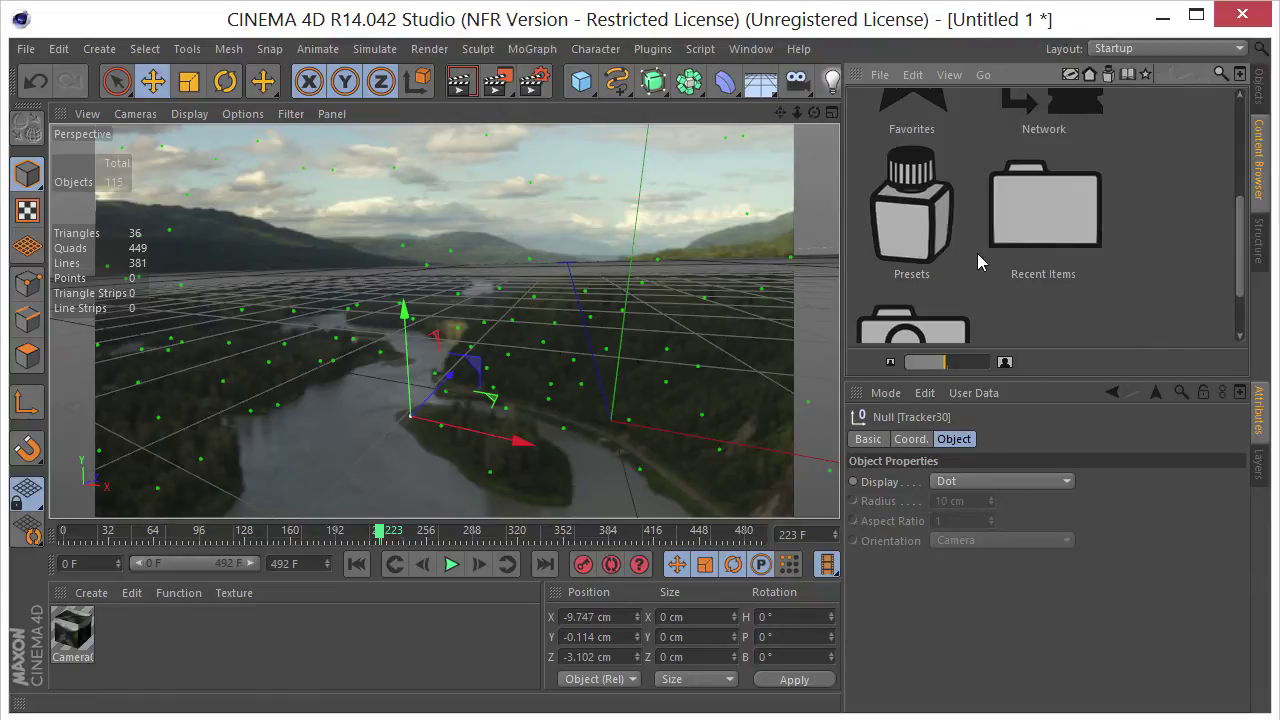
double_click(914, 224)
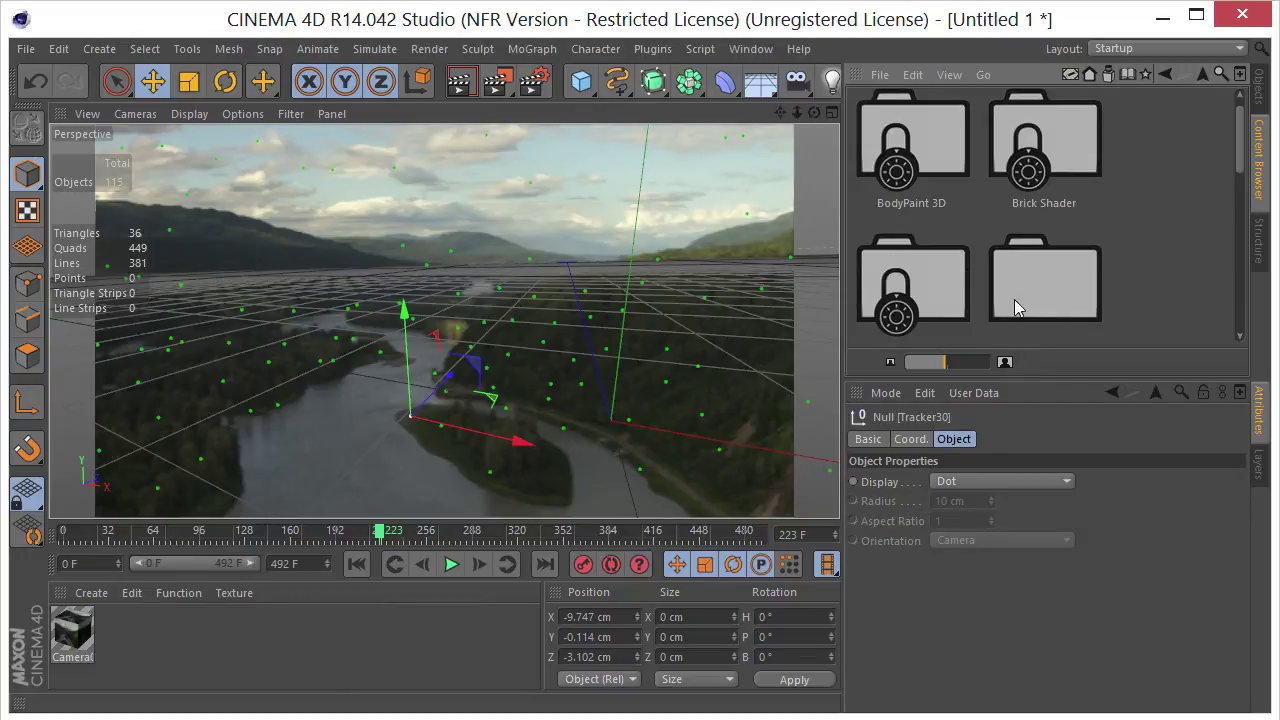
scroll(1015, 307, down, 5)
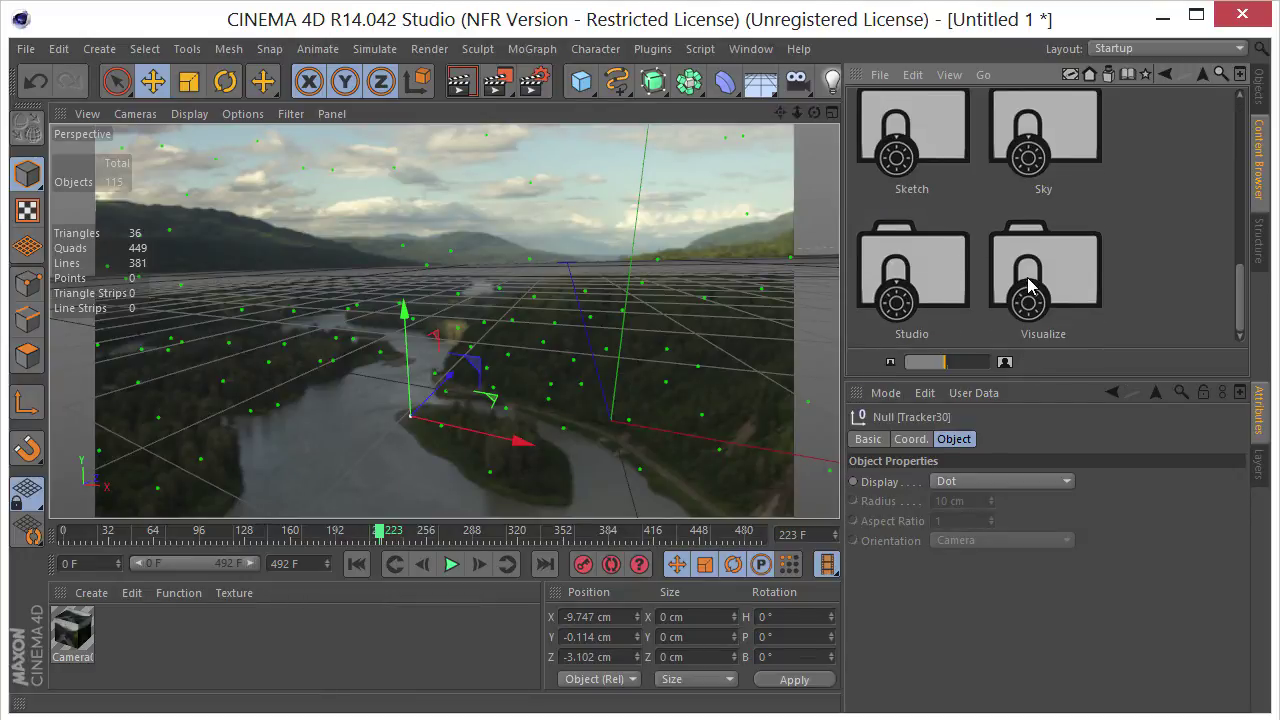
scroll(922, 297, up, 5)
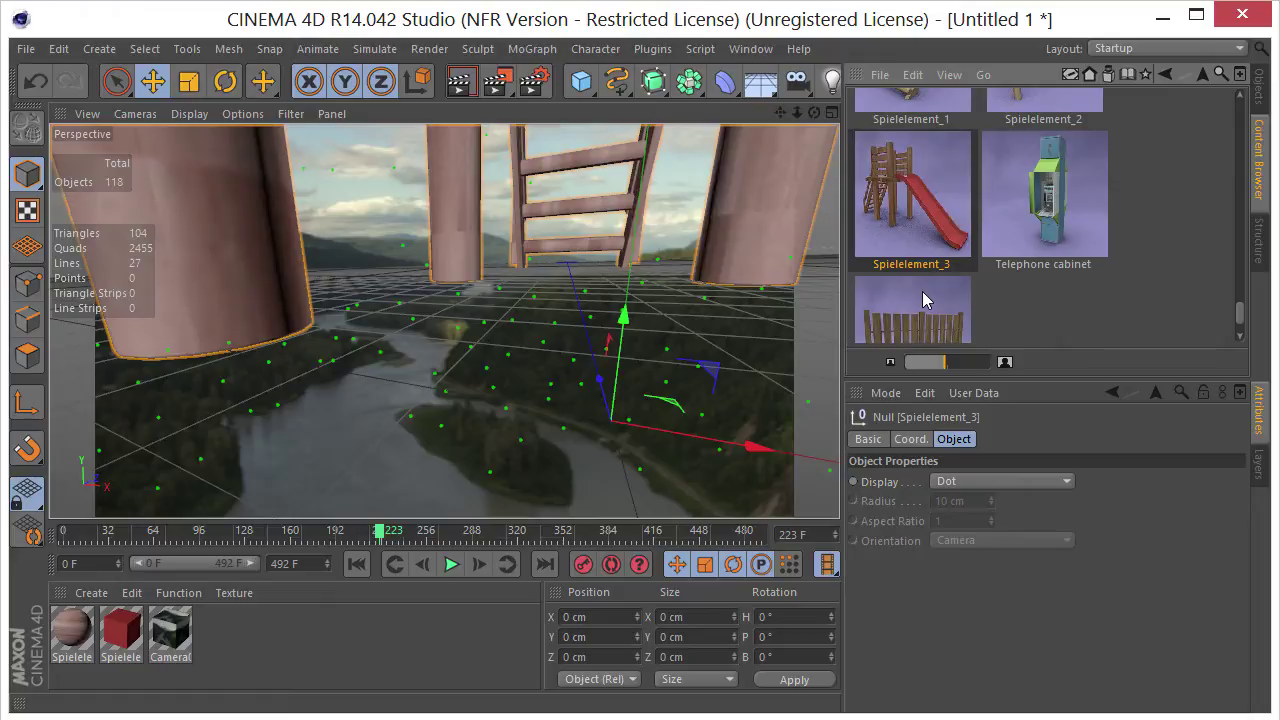
Step: Shrink the huge Spielelement_3 model with the Scale tool
click(1259, 92)
click(189, 82)
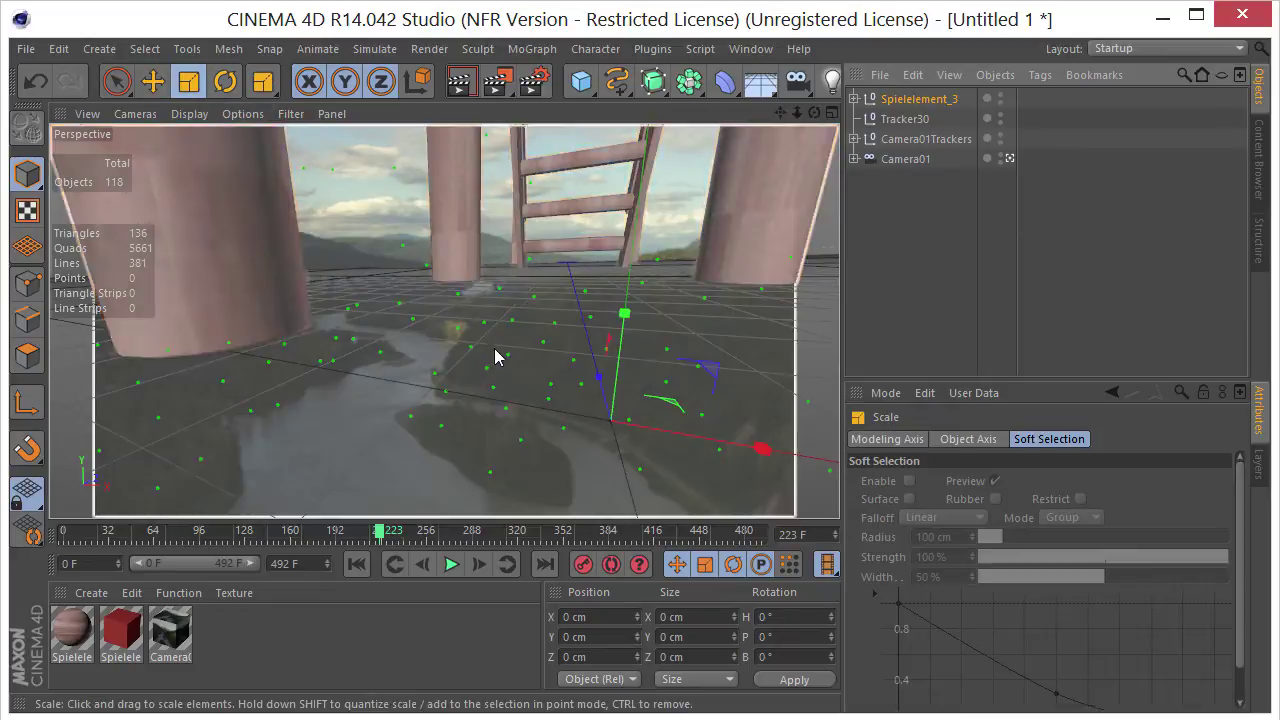
drag(496, 357, 90, 390)
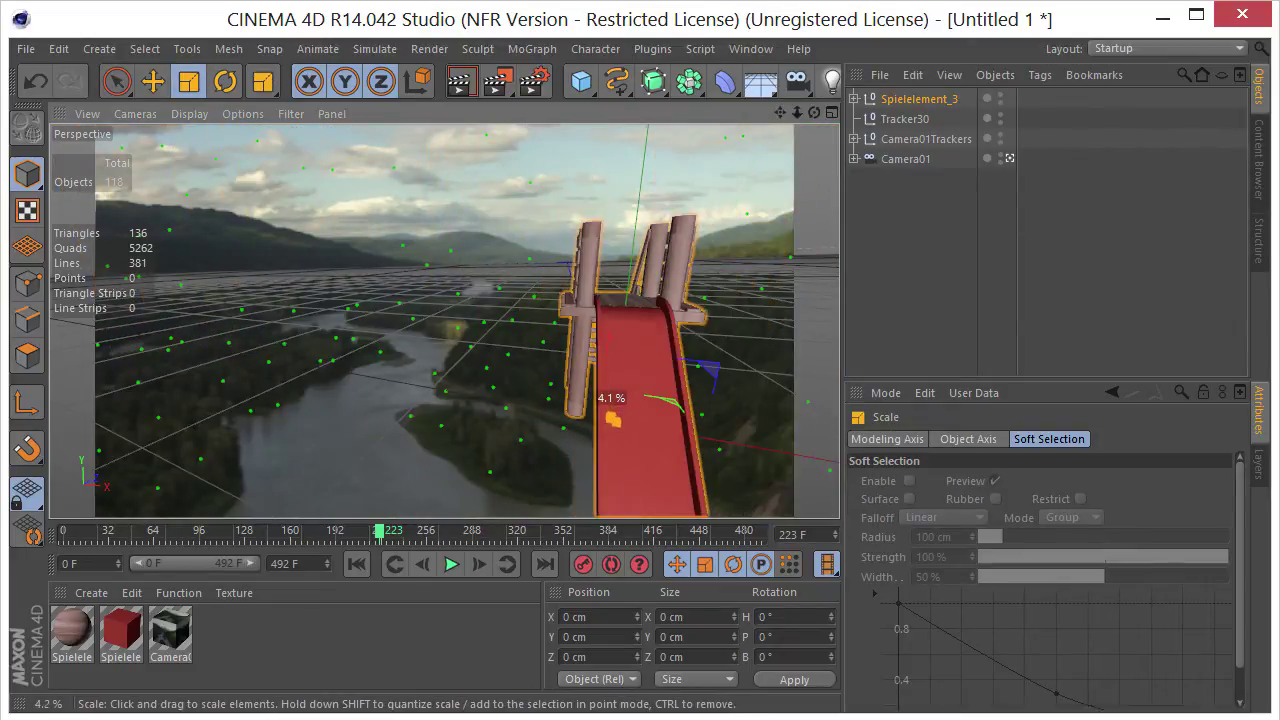
Step: Scale the slide smaller, parent it under Tracker30 and set its position X, Y, Z to 0
drag(613, 418, 450, 418)
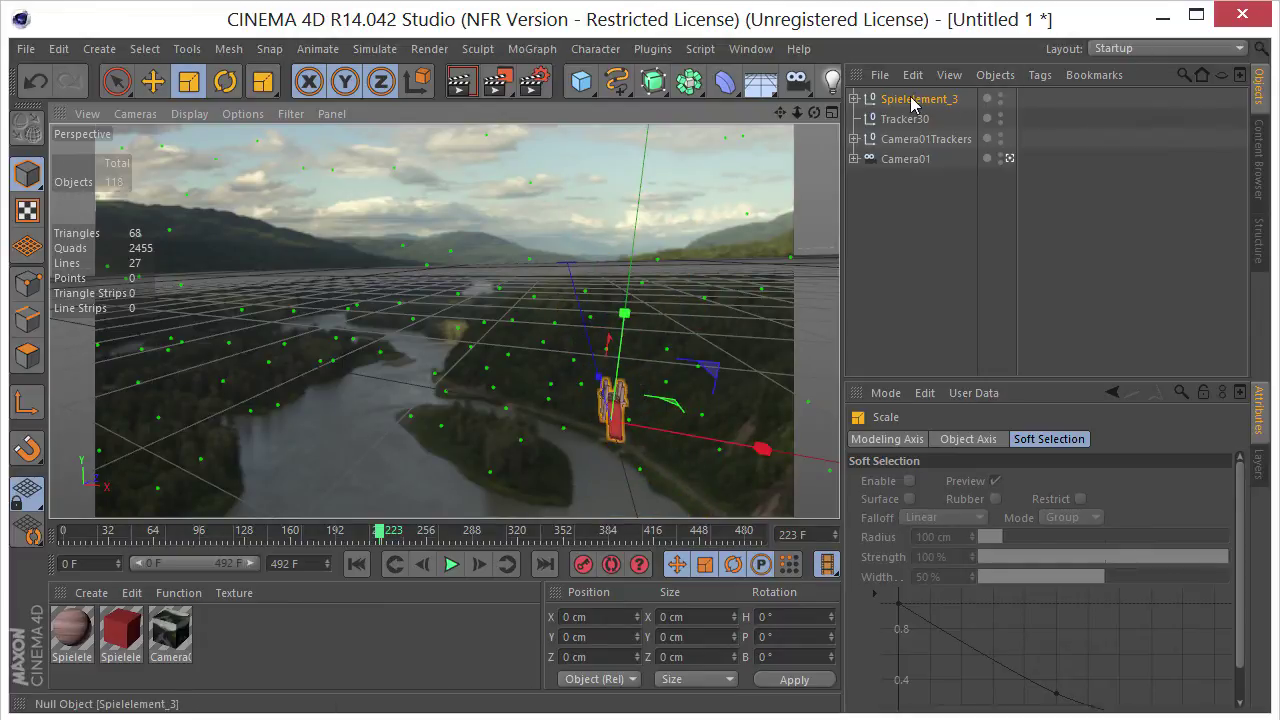
drag(912, 104, 900, 121)
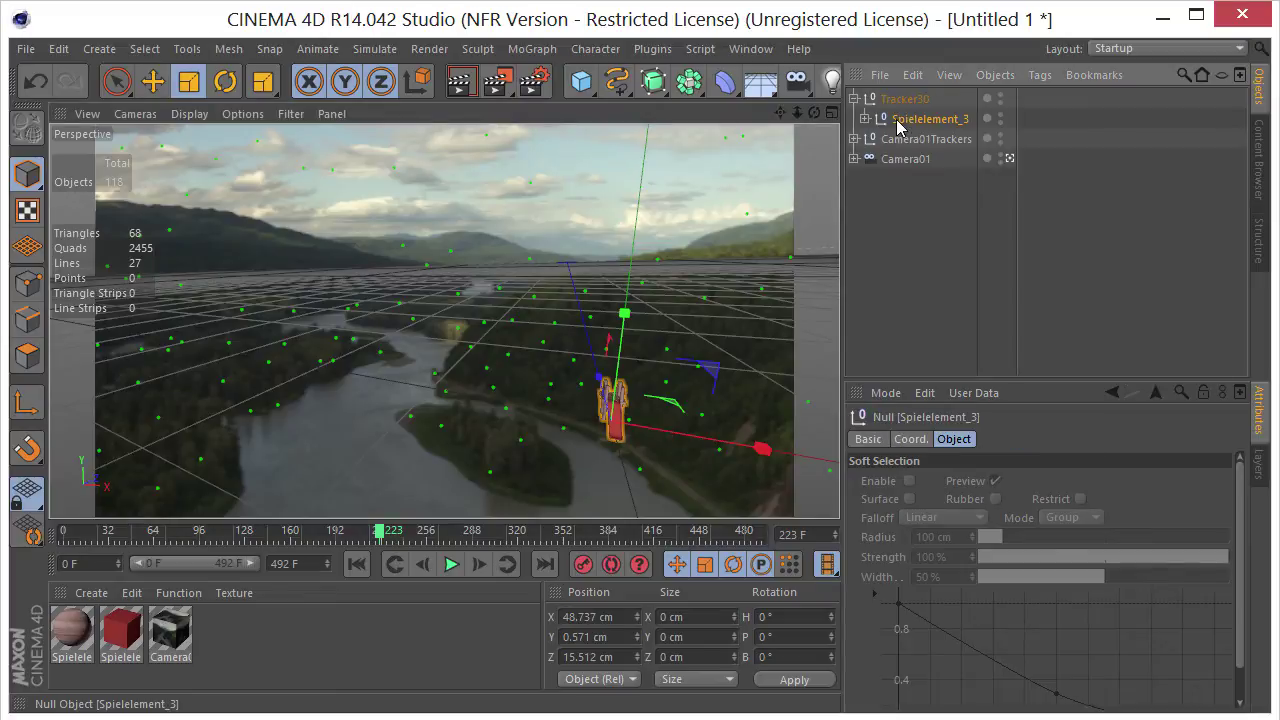
click(905, 439)
click(912, 480)
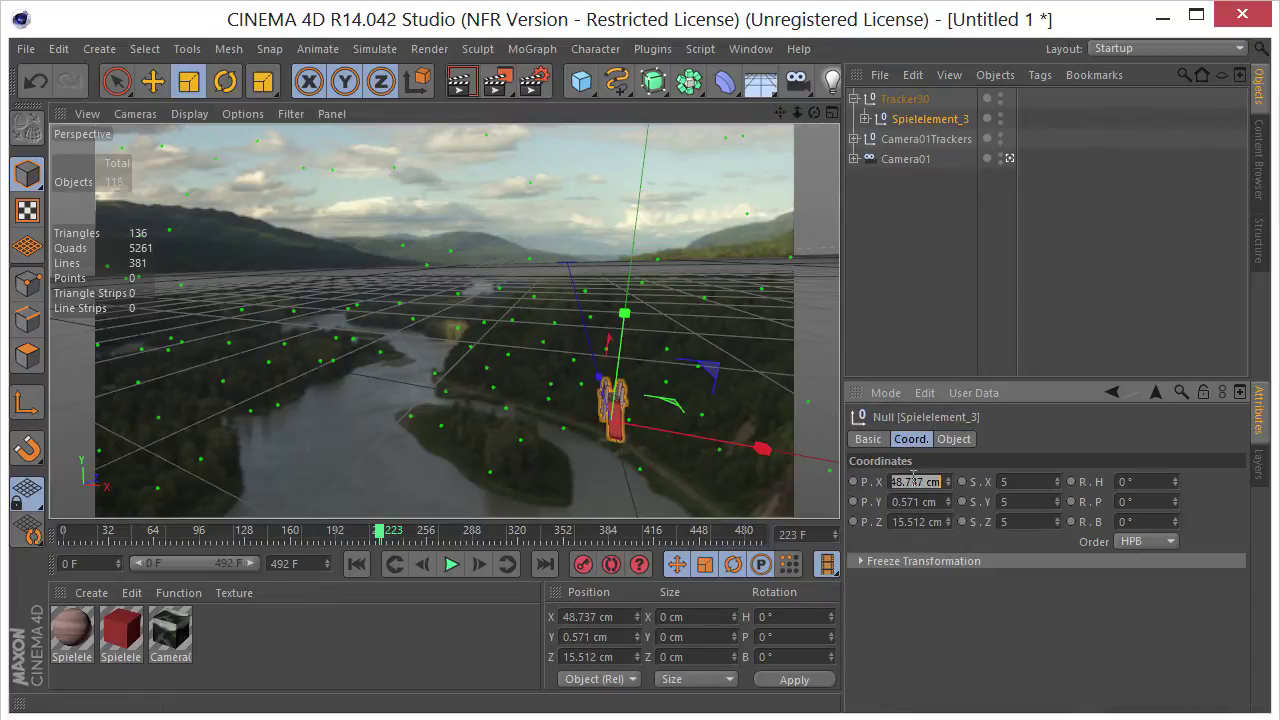
text(0)
key(Tab)
text(0)
key(Tab)
text(0)
key(Tab)
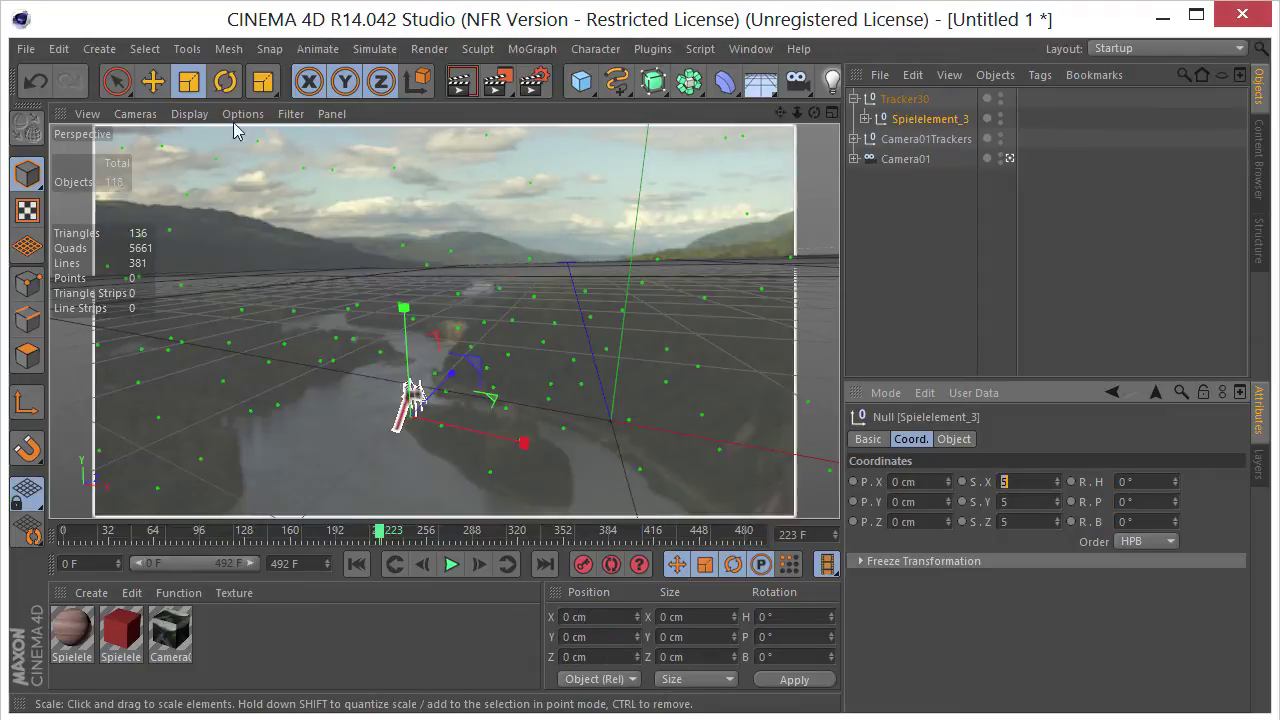
Step: Unparent the slide, rotate it to H 58.2° and nudge it onto the island
click(228, 90)
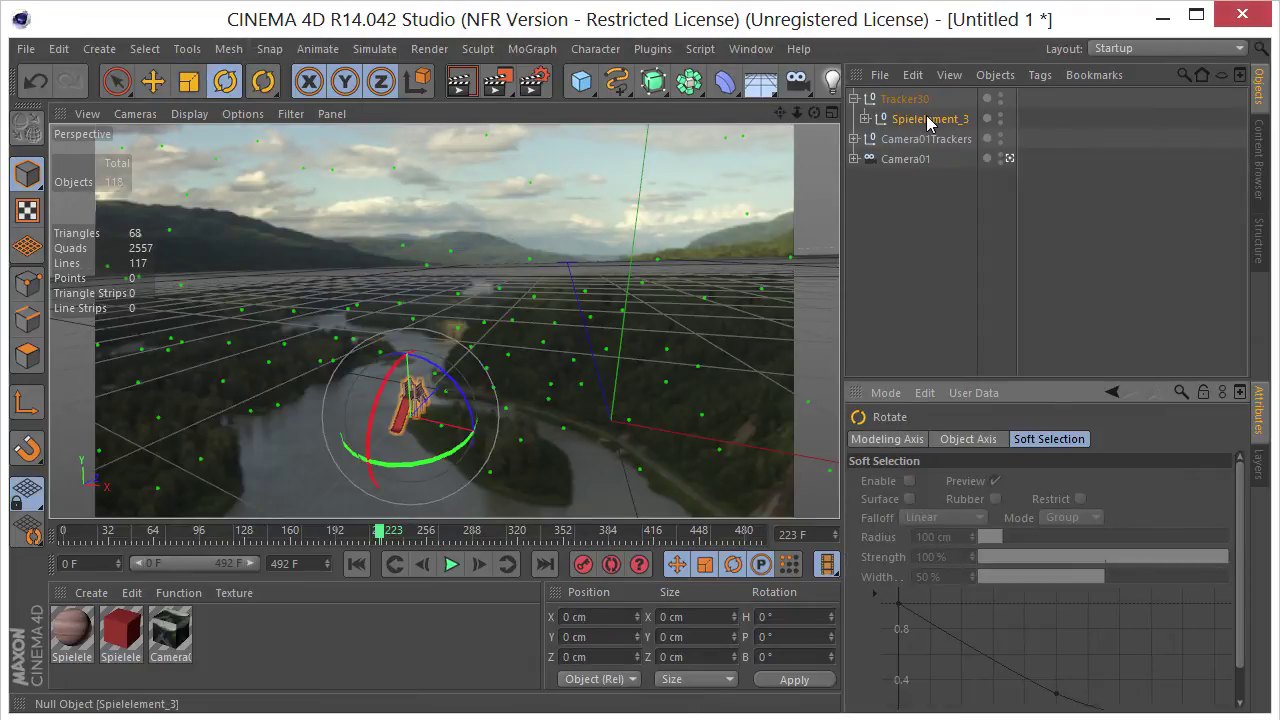
drag(929, 119, 910, 93)
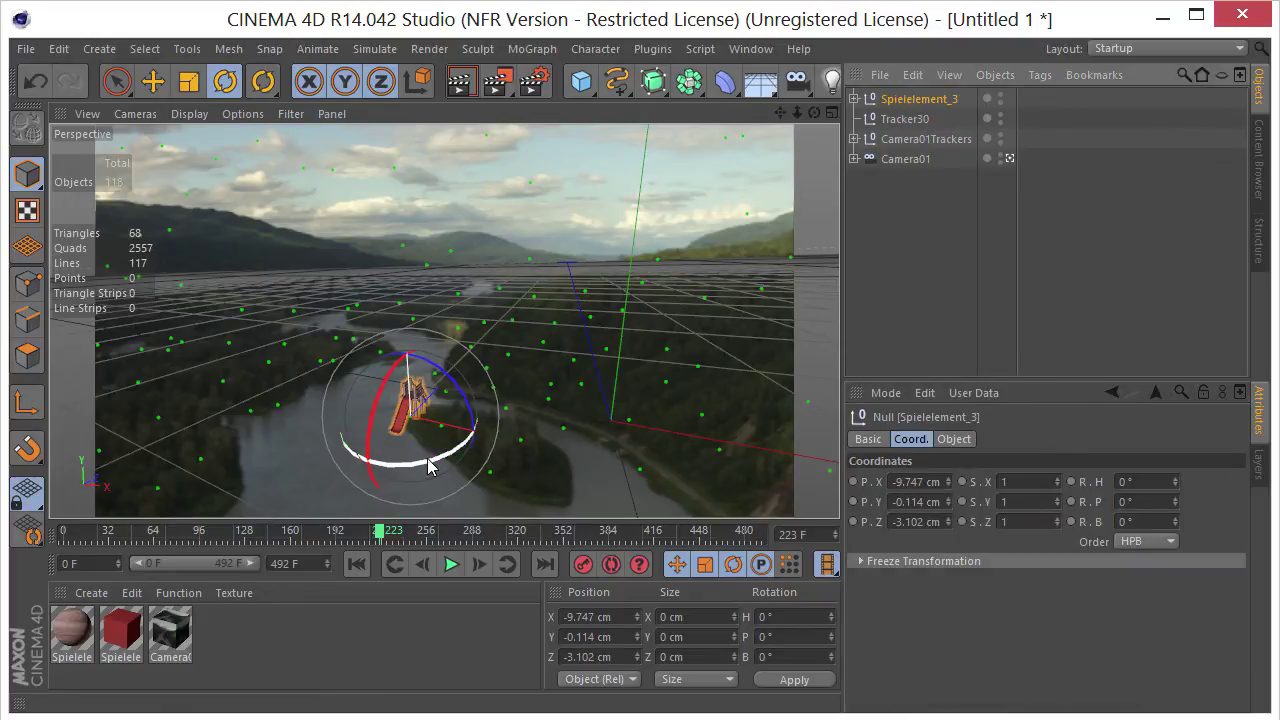
drag(427, 458, 511, 437)
key(e)
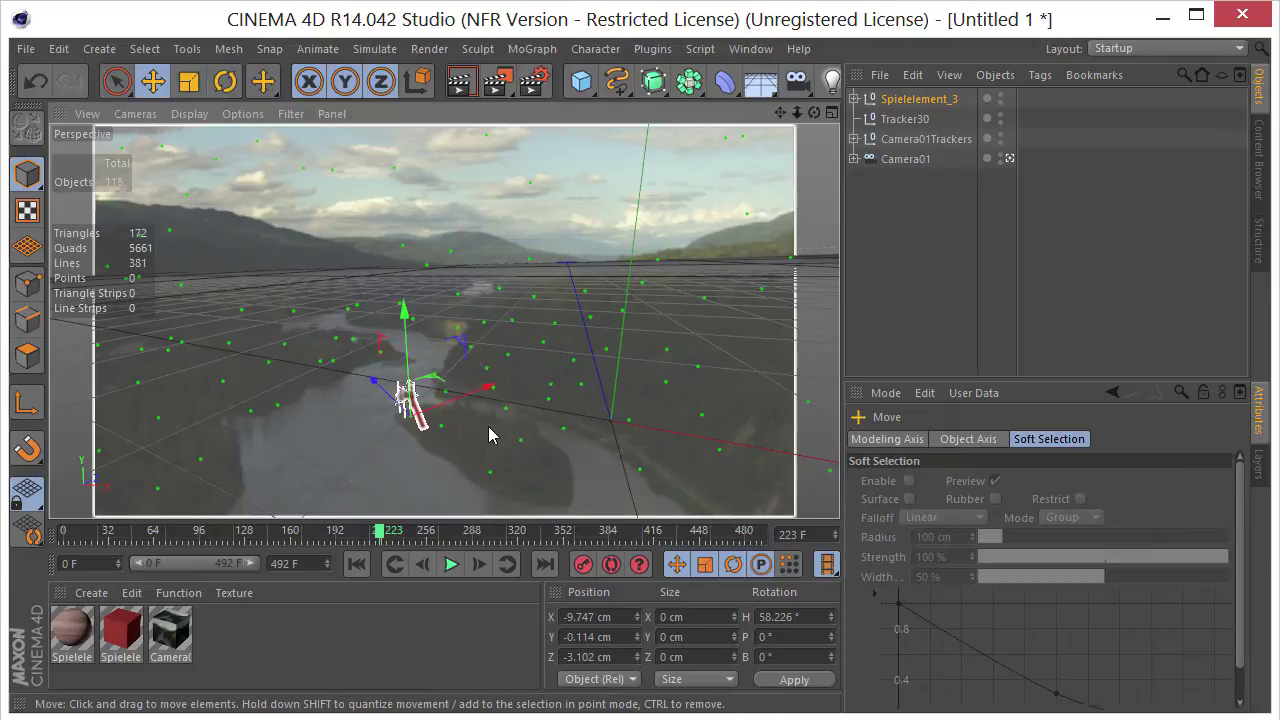
drag(374, 374, 390, 378)
drag(497, 391, 503, 394)
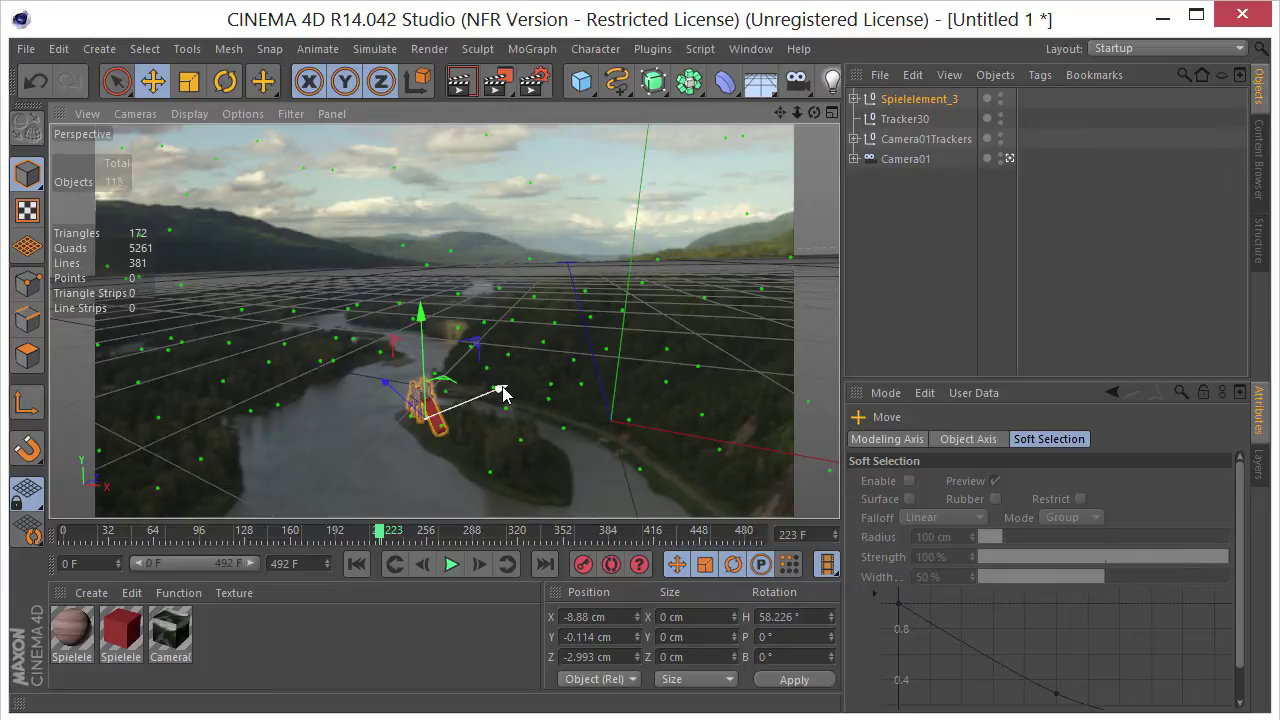
click(588, 86)
Step: Add a Plane under Spielelement_3 and set its position X, Y, Z to 0
click(735, 146)
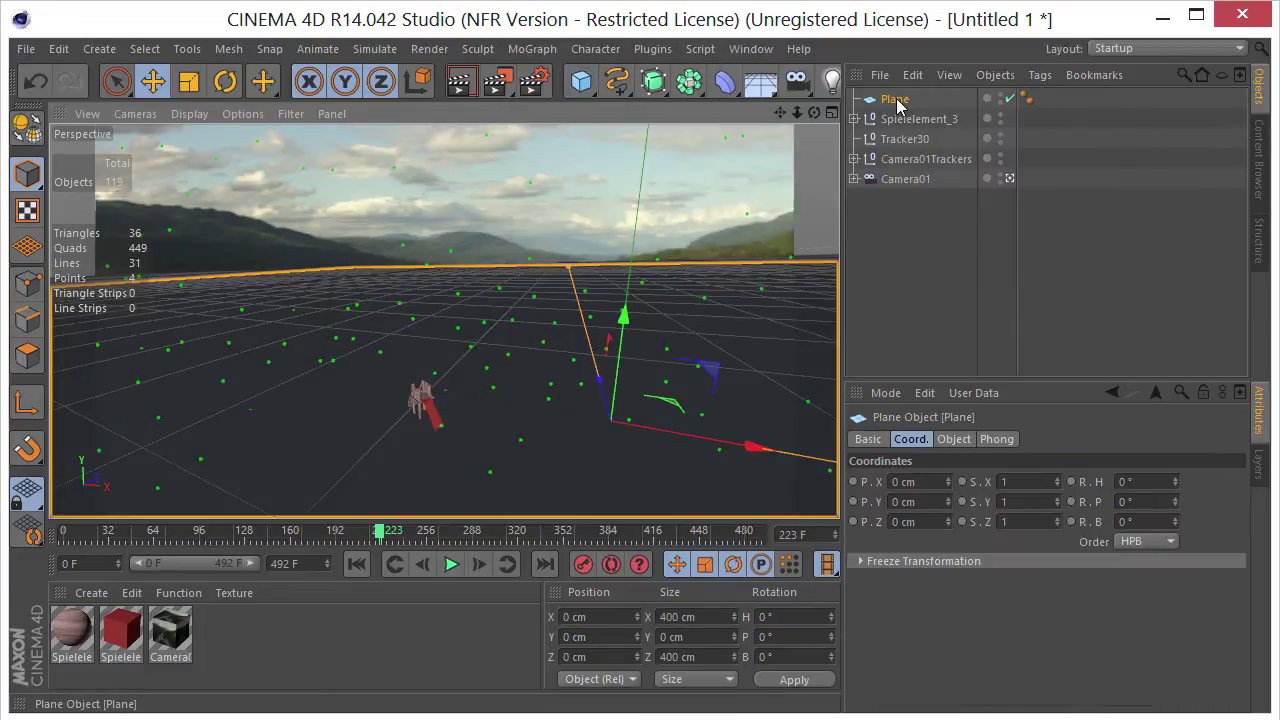
drag(895, 102, 896, 118)
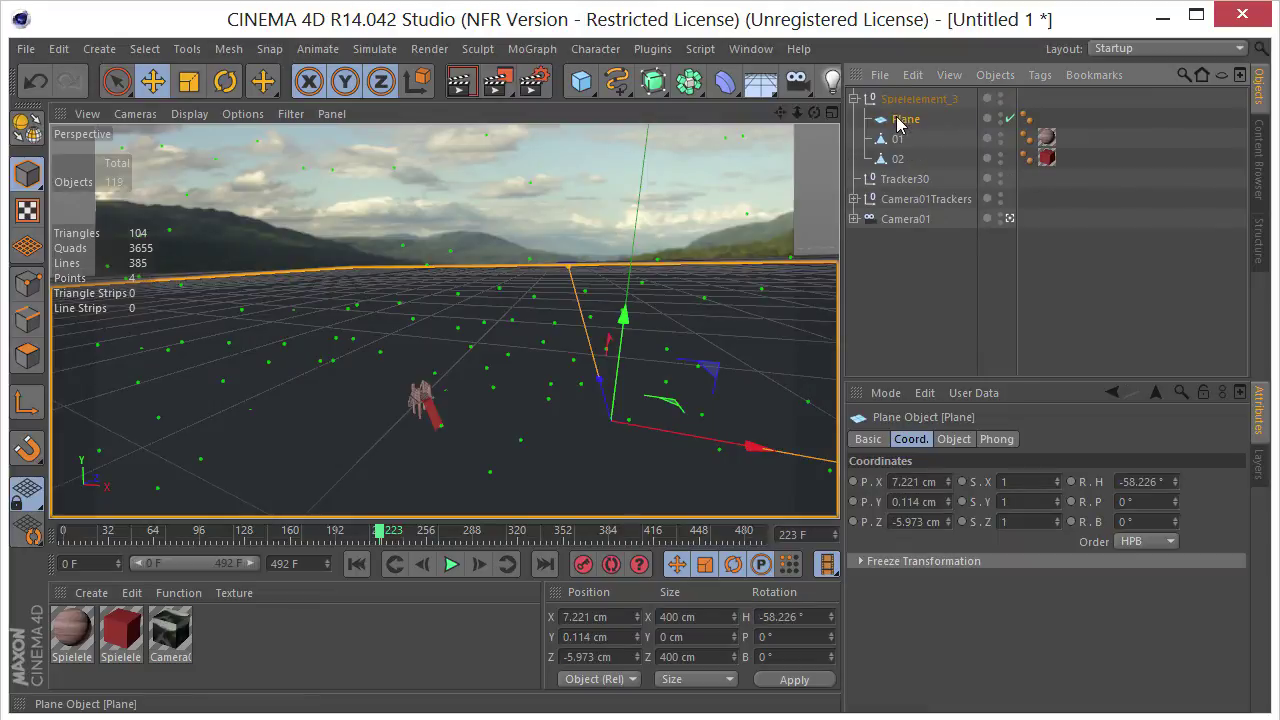
click(920, 483)
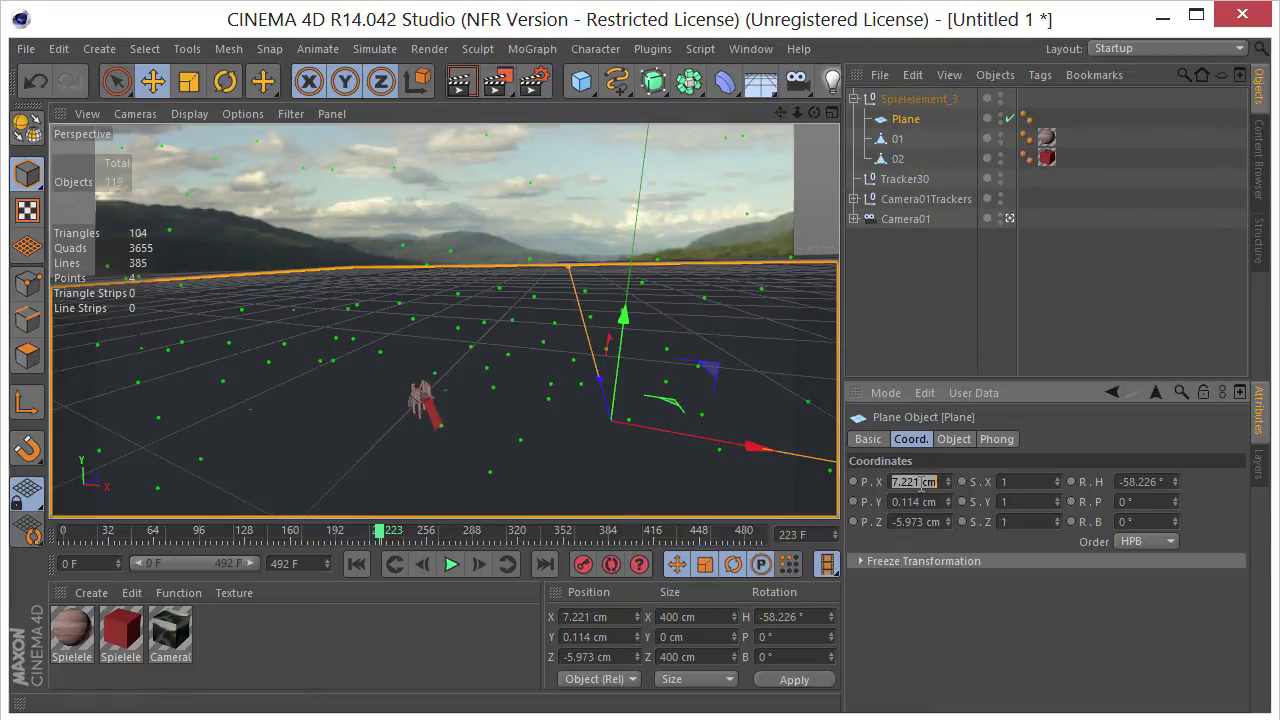
text(0)
key(Tab)
text(0)
key(Tab)
text(0)
key(Tab)
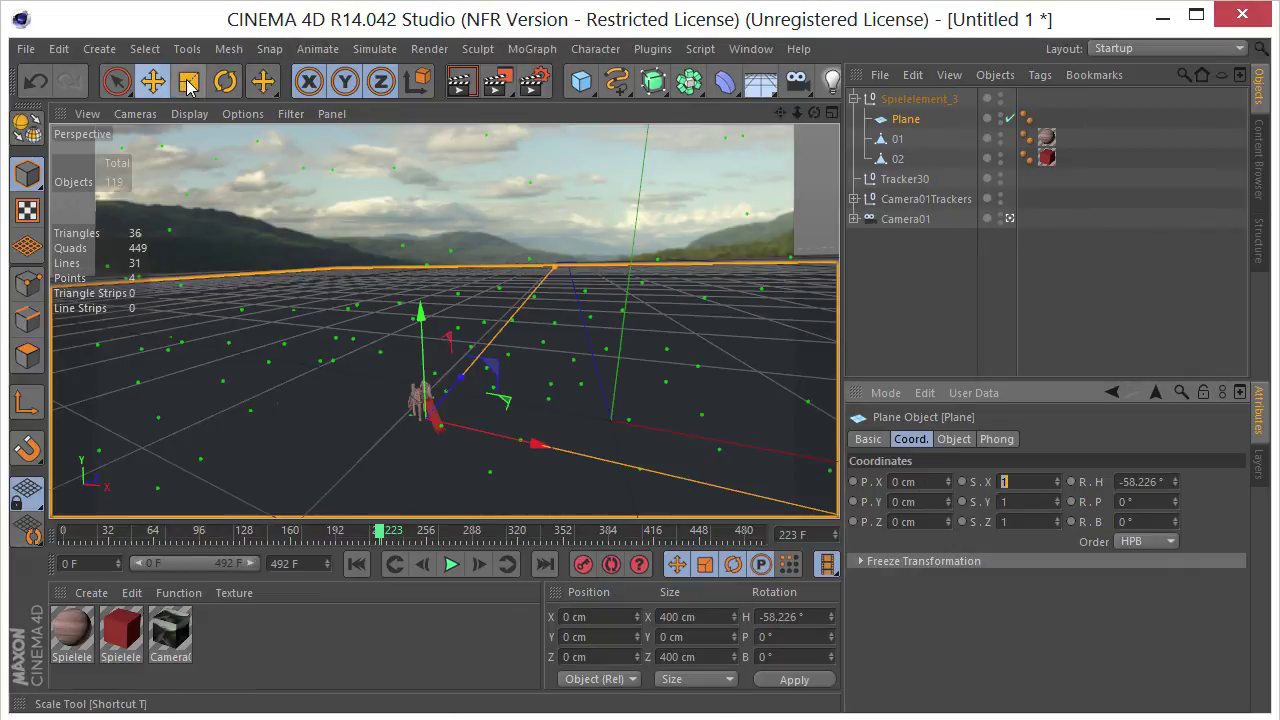
Step: Shrink the plane to a patch under the slide, rename it shadow and move it below 02
click(188, 82)
drag(388, 258, 70, 500)
double_click(902, 119)
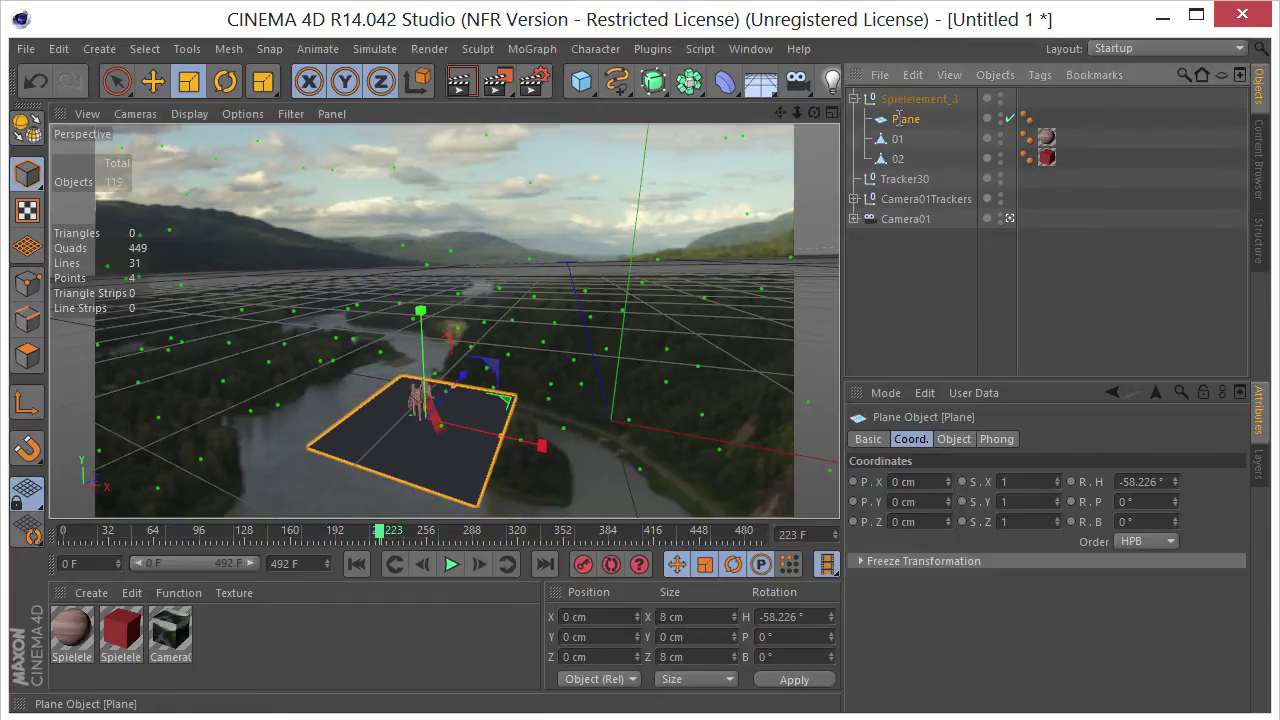
key(BackSpace)
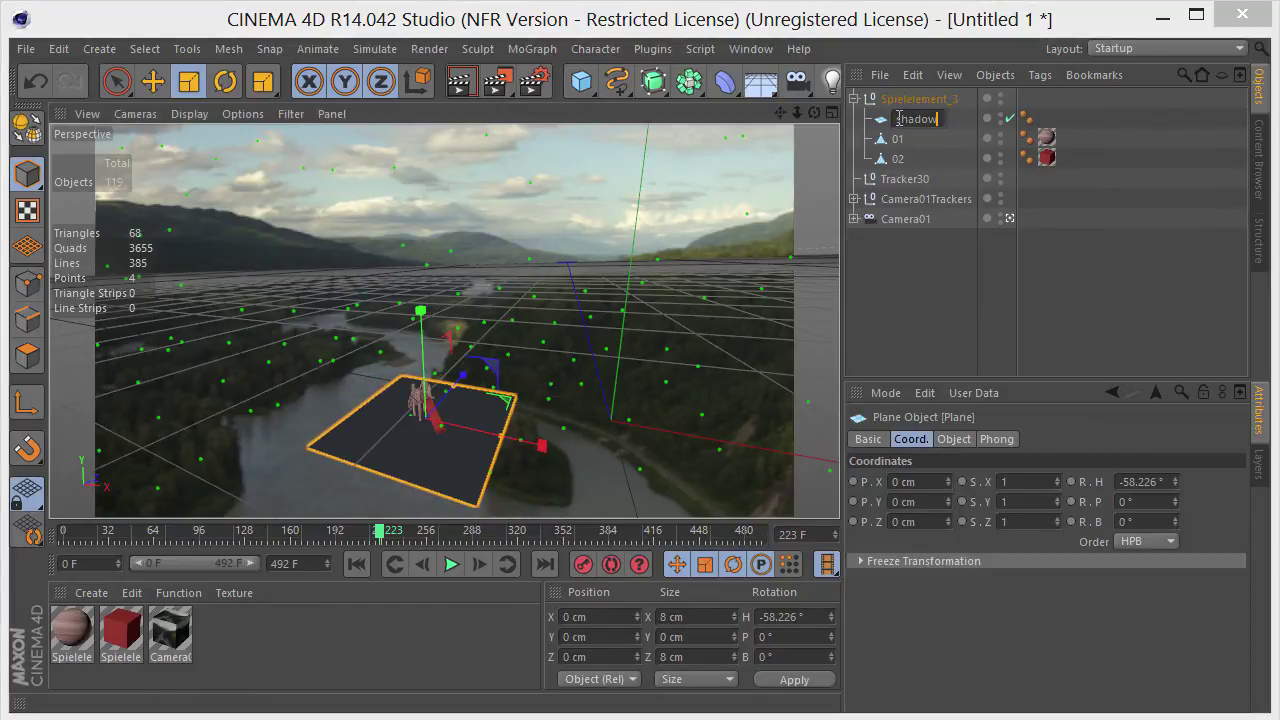
key(Return)
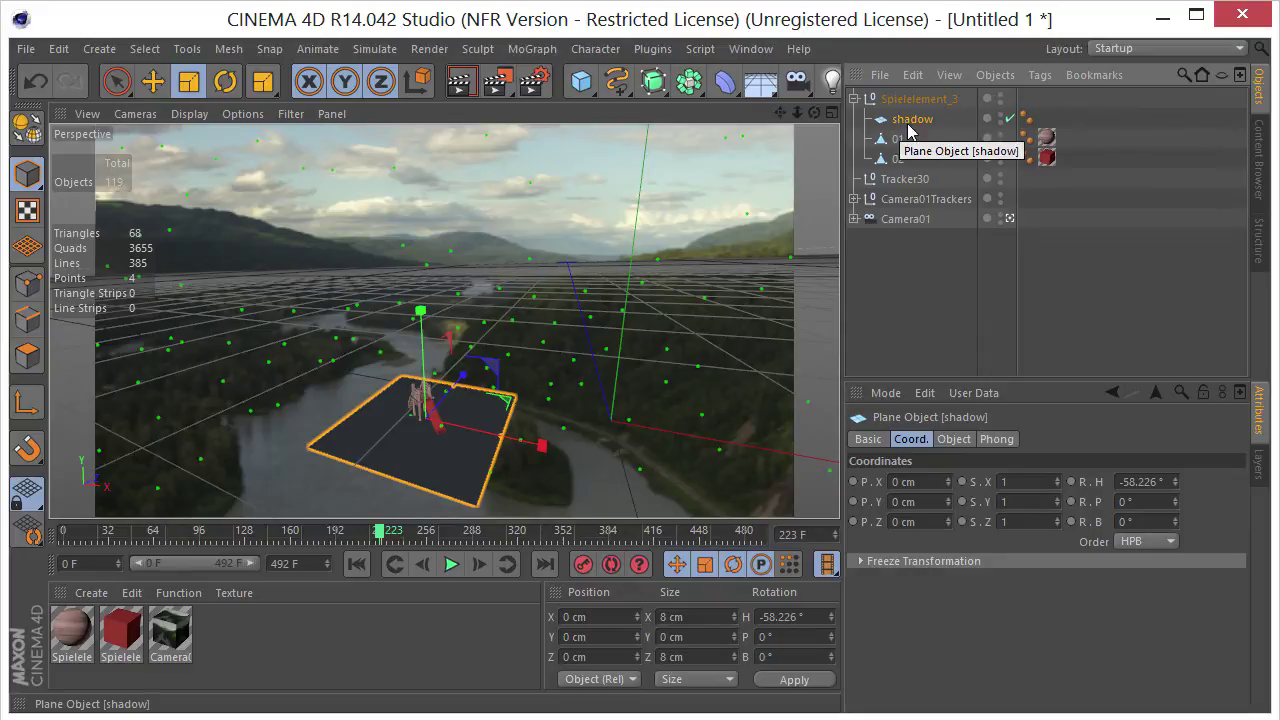
drag(912, 127, 903, 170)
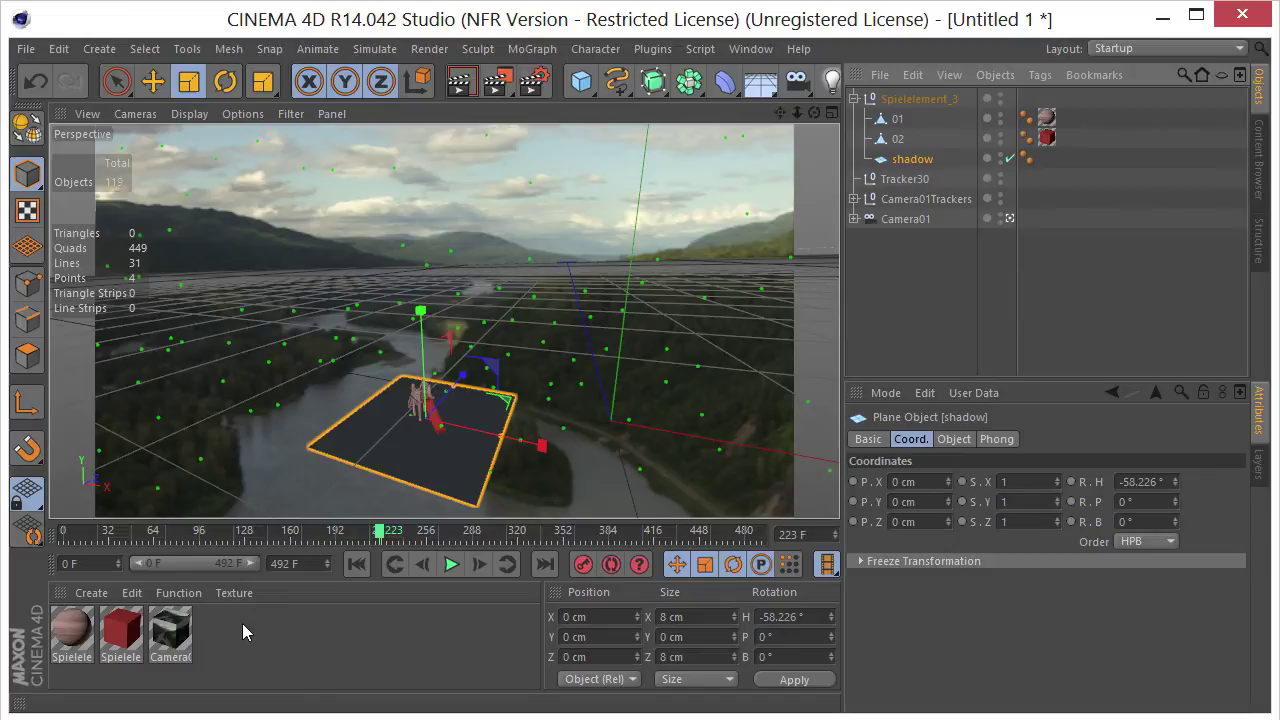
Step: Apply a new material Mat to the shadow plane and set its colour to RGB 122
double_click(242, 623)
drag(47, 628, 410, 440)
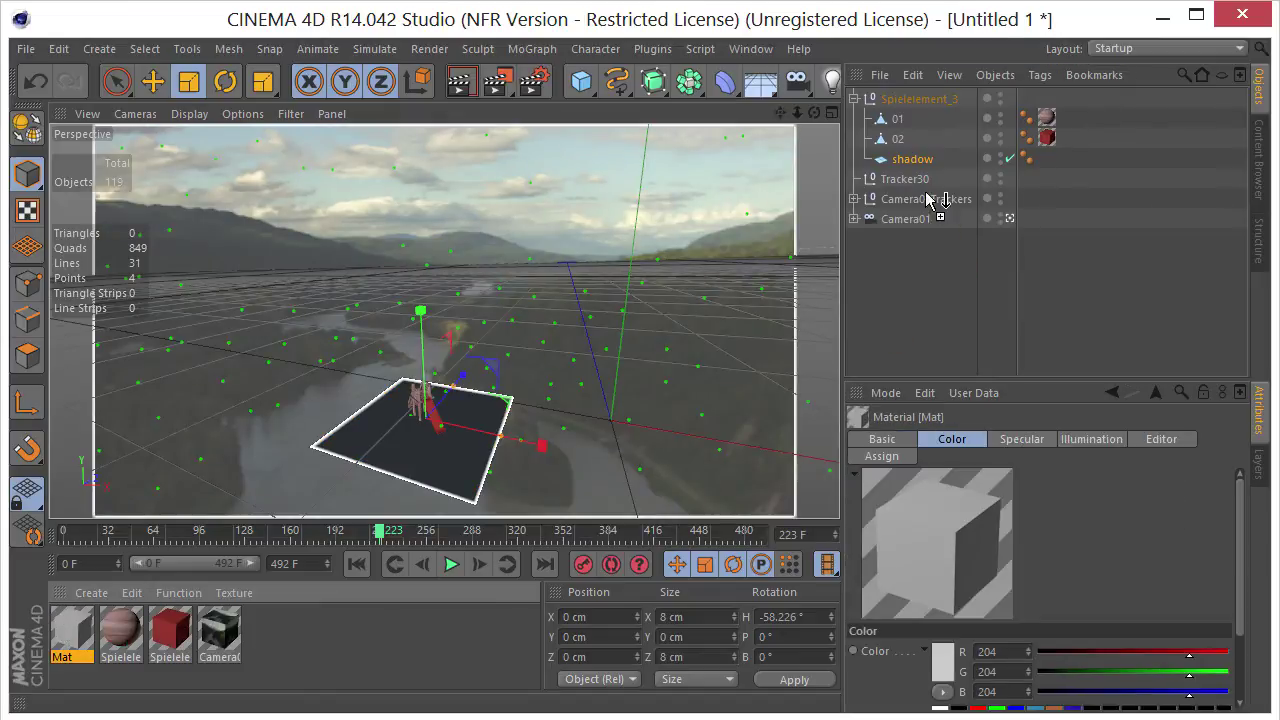
double_click(80, 635)
click(585, 250)
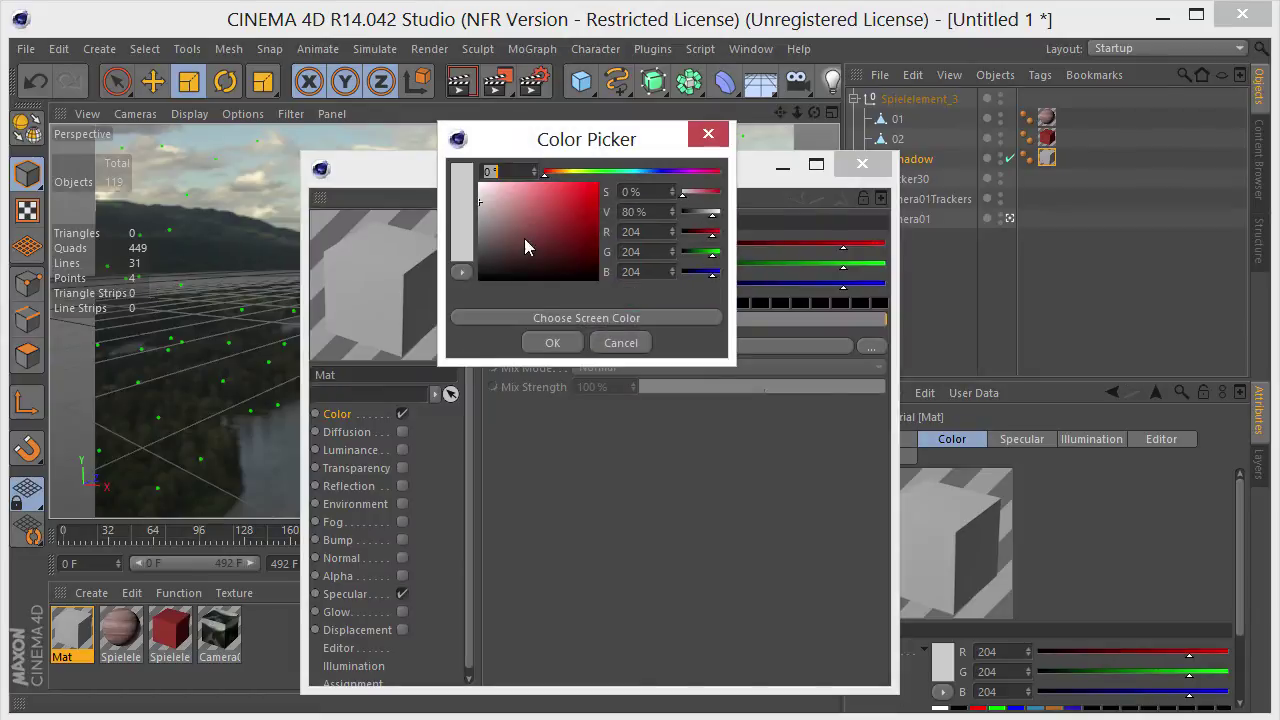
click(572, 346)
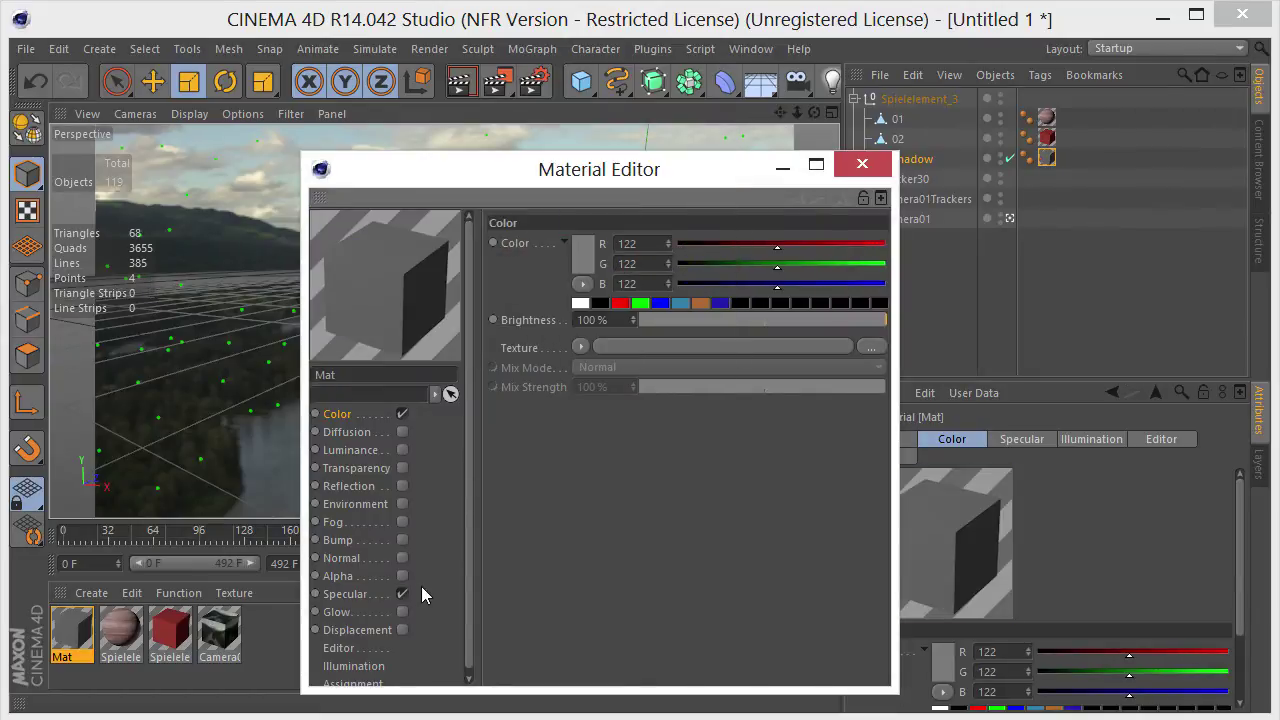
click(862, 164)
click(186, 83)
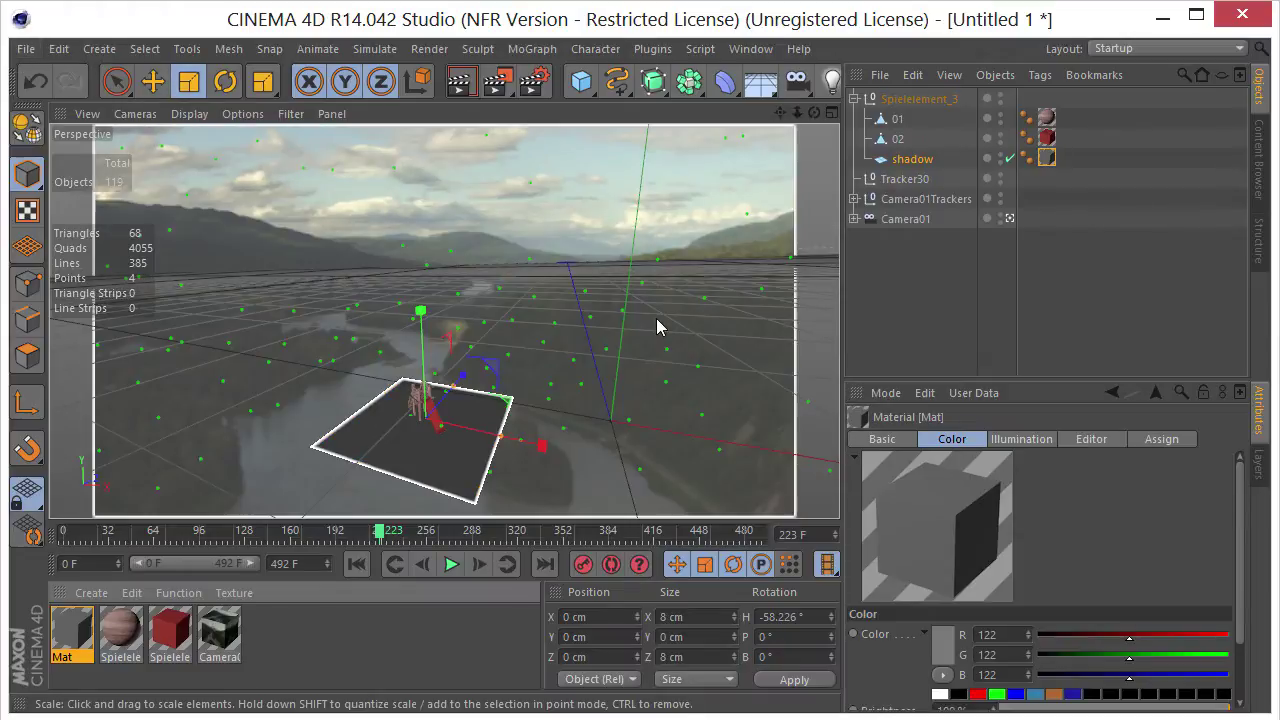
Step: Save the Cinema 4D scene under the new name syn 2
click(25, 48)
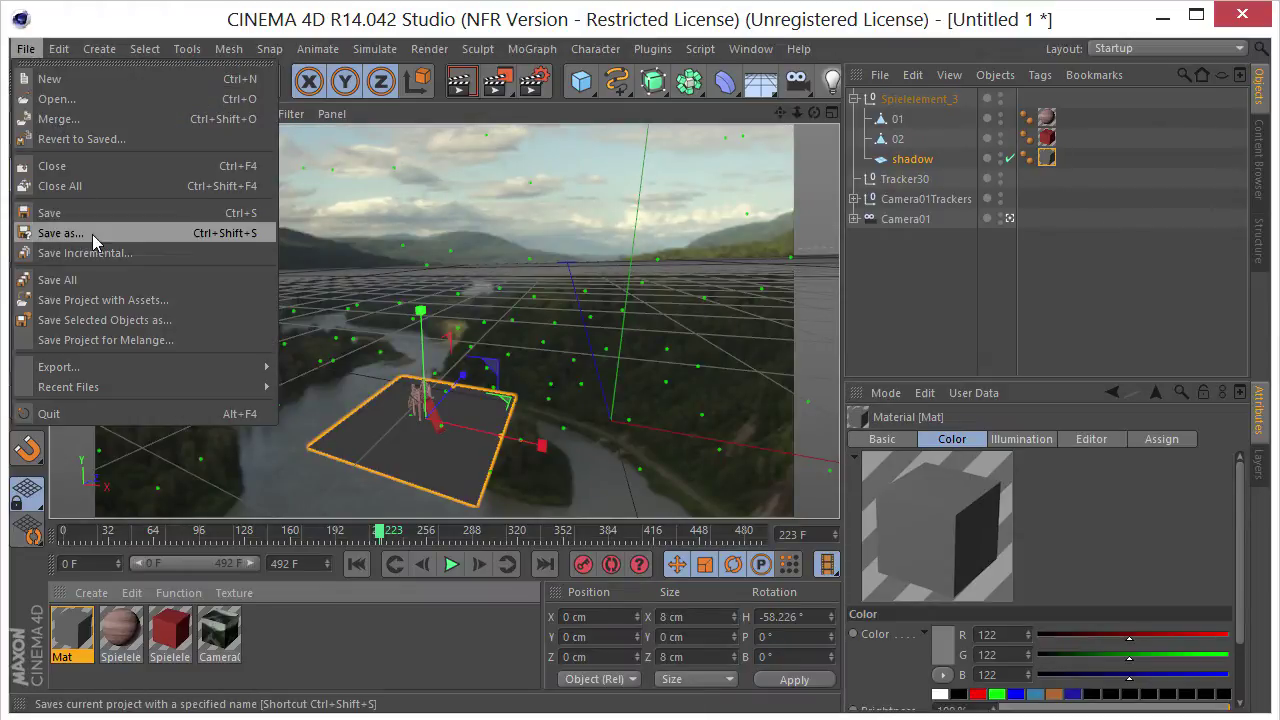
click(95, 236)
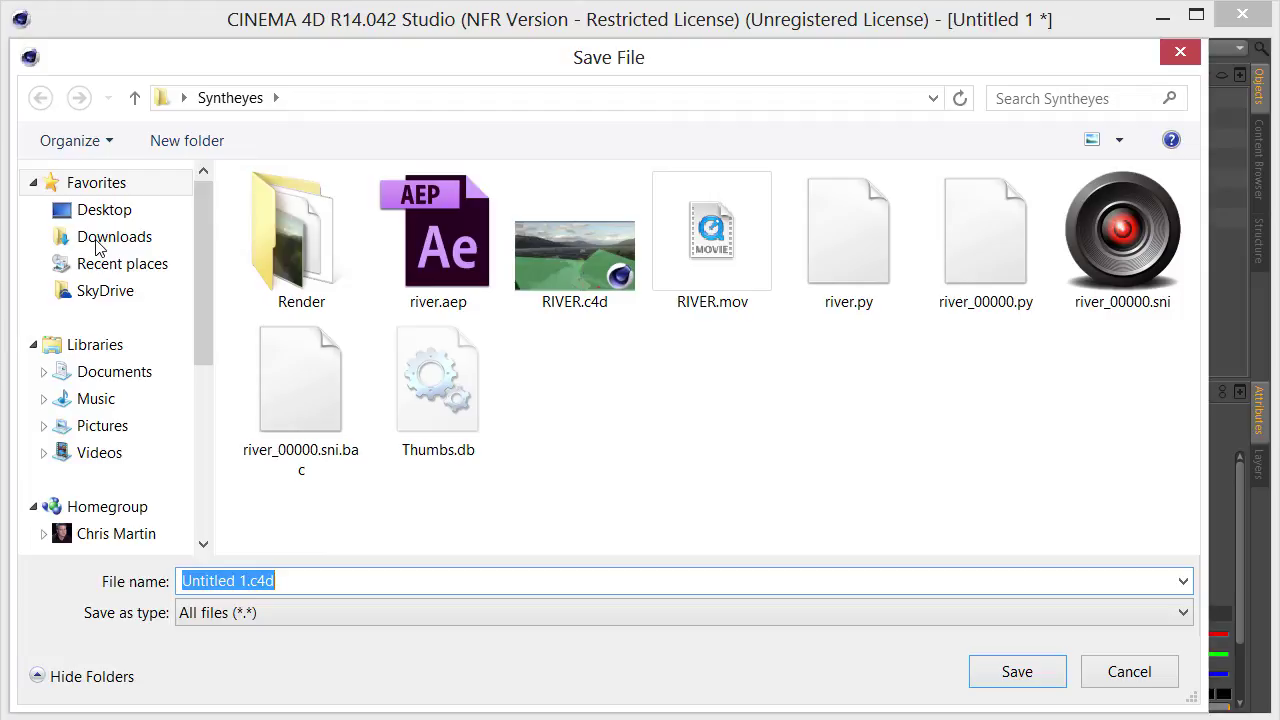
text(syn)
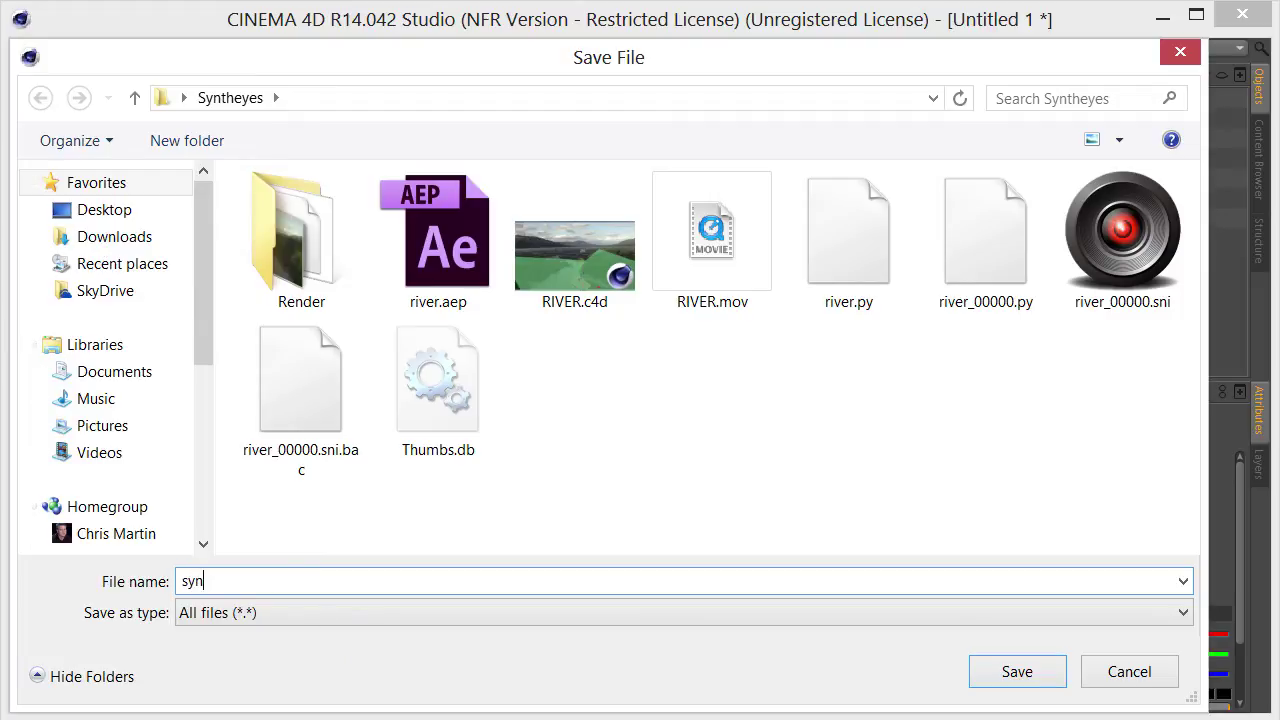
text( 2)
key(Return)
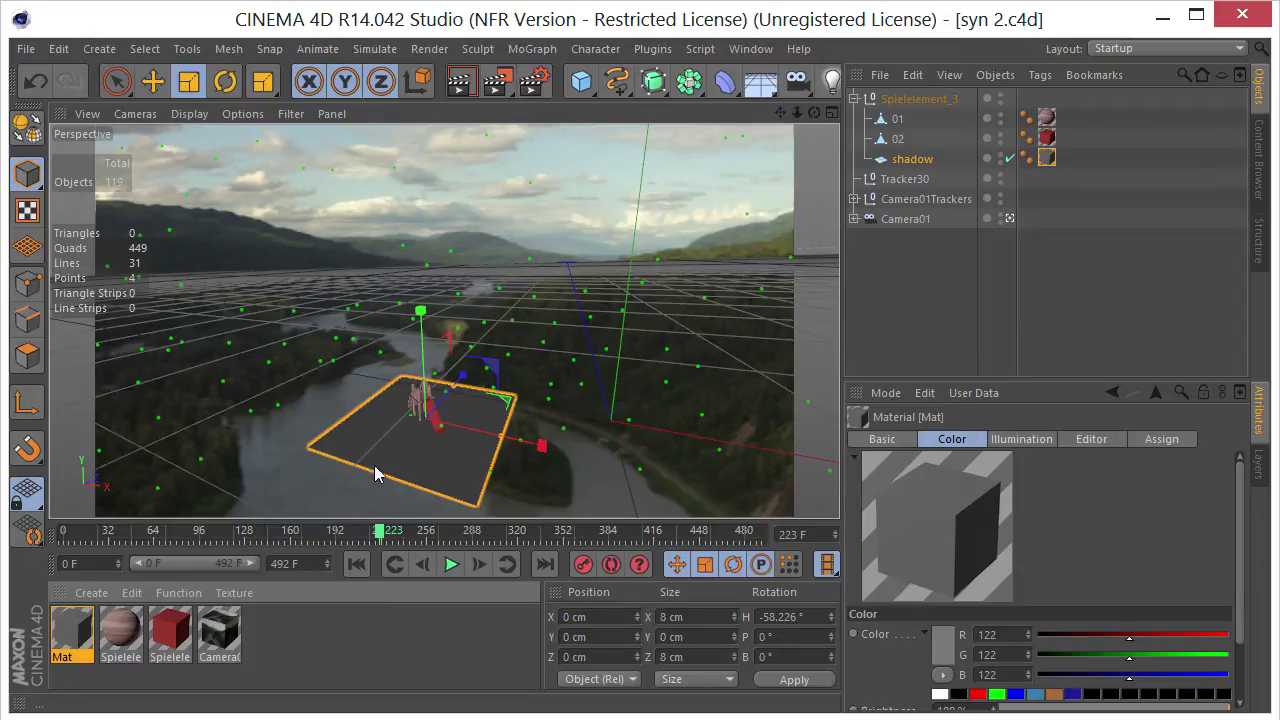
Step: Add a Physical Sky, preview its lighting, and set its time to 11:00:00
click(100, 48)
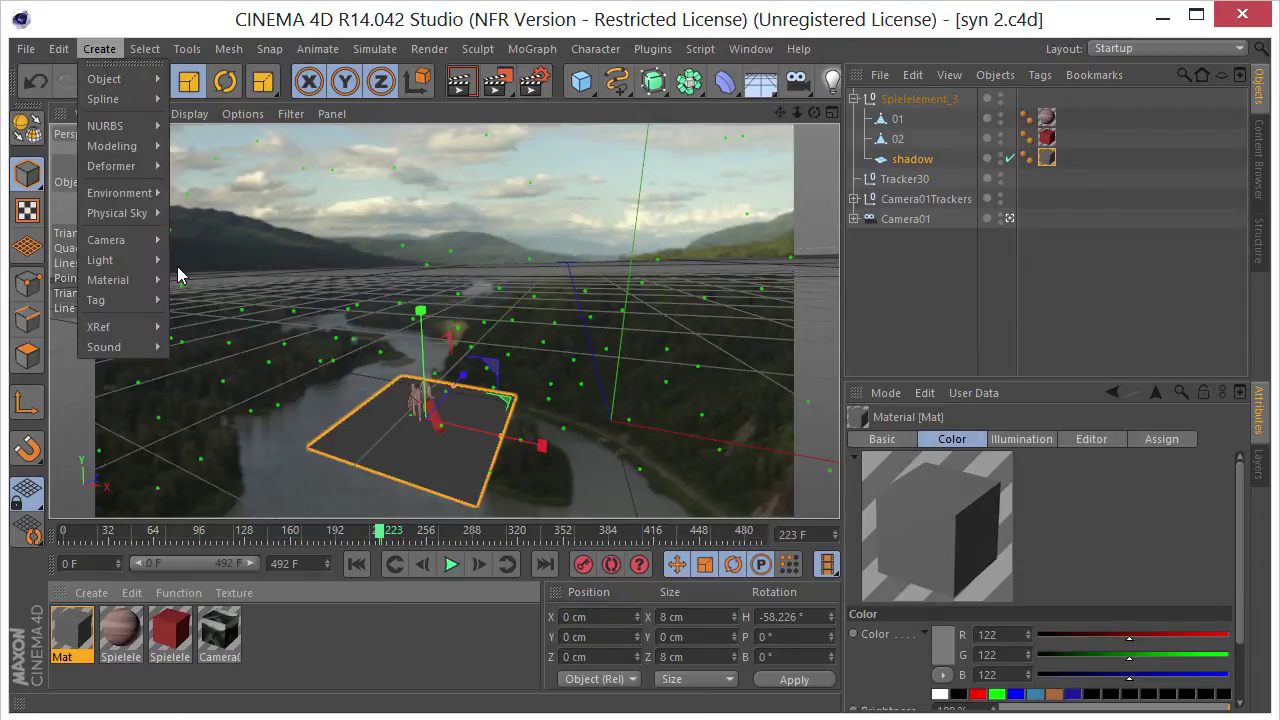
mouse_move(118, 261)
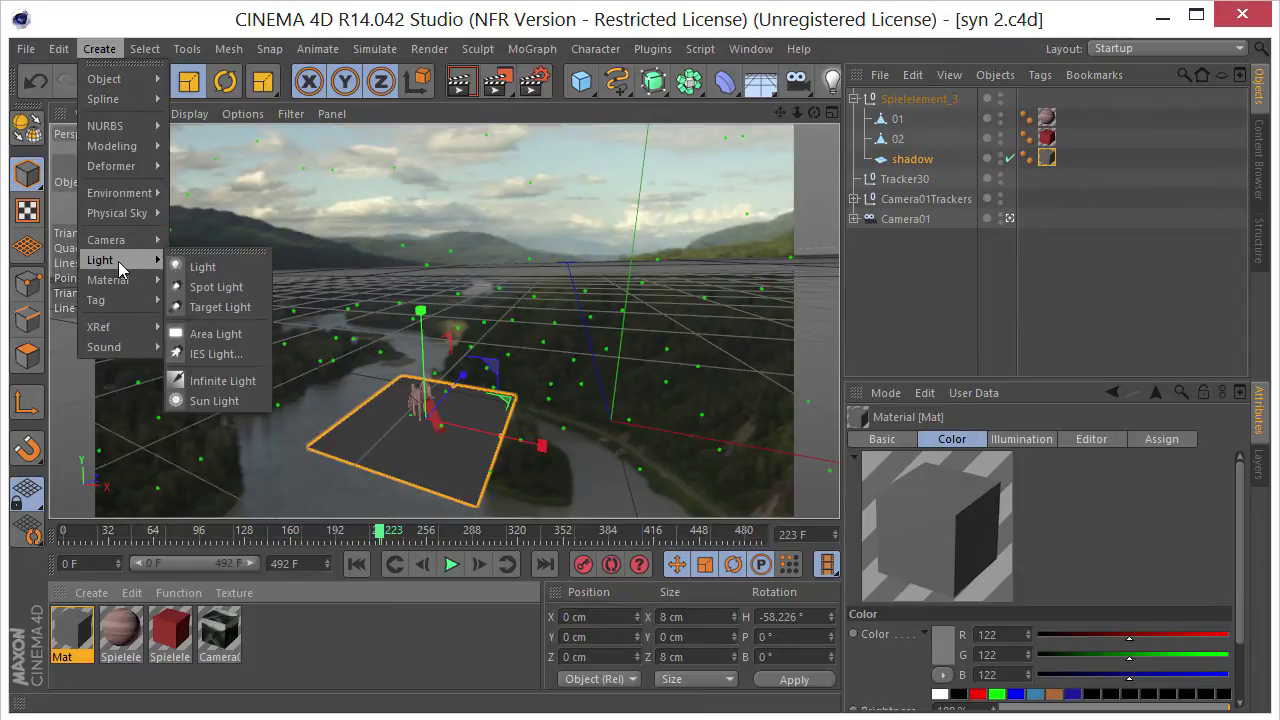
mouse_move(140, 225)
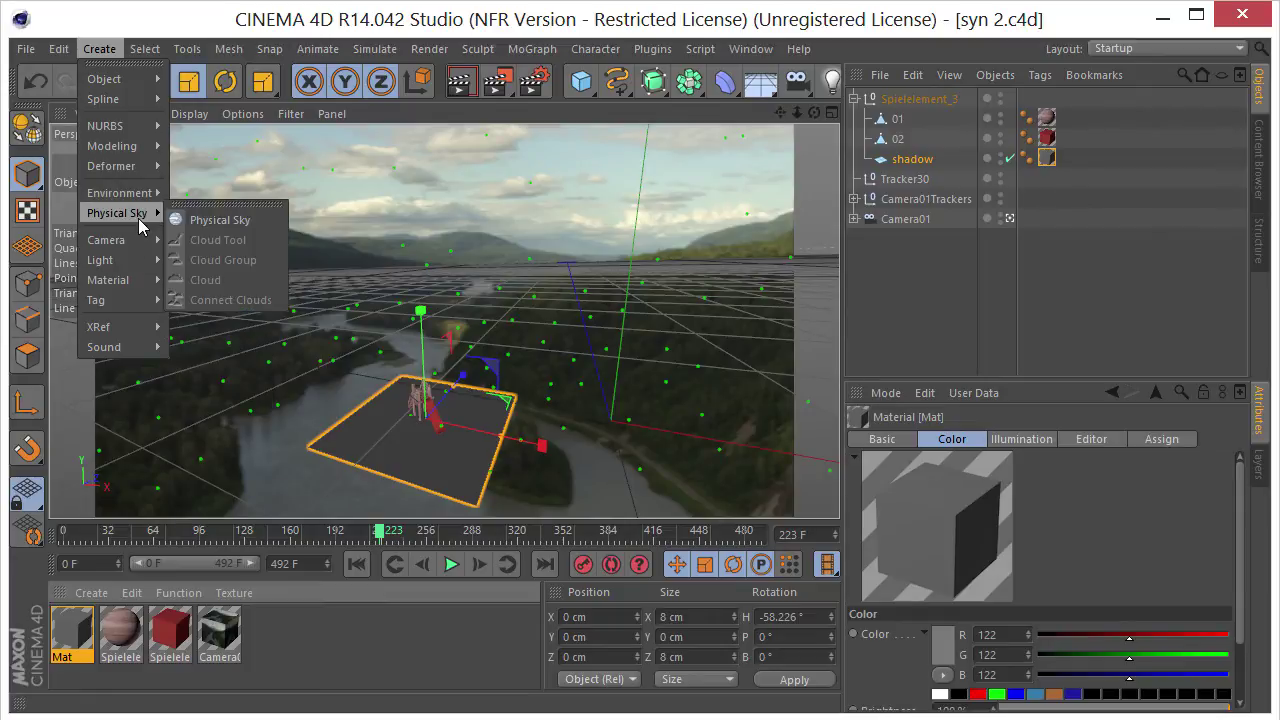
click(207, 226)
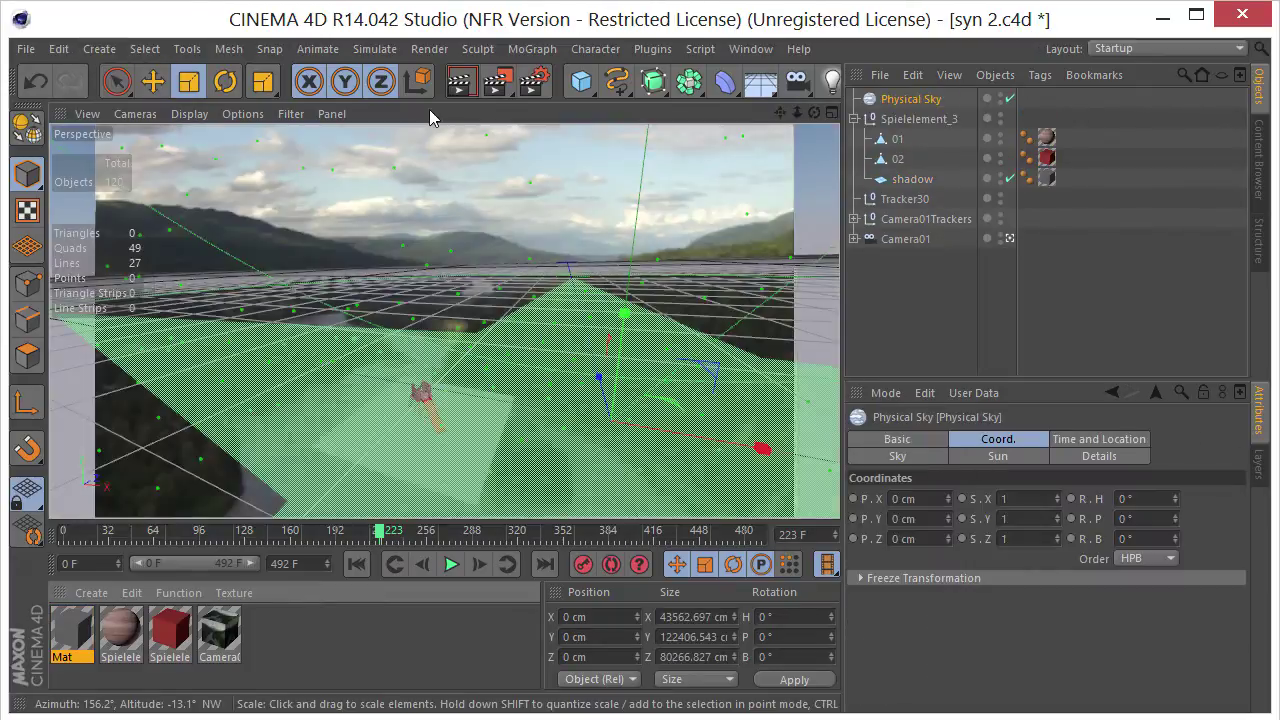
click(466, 84)
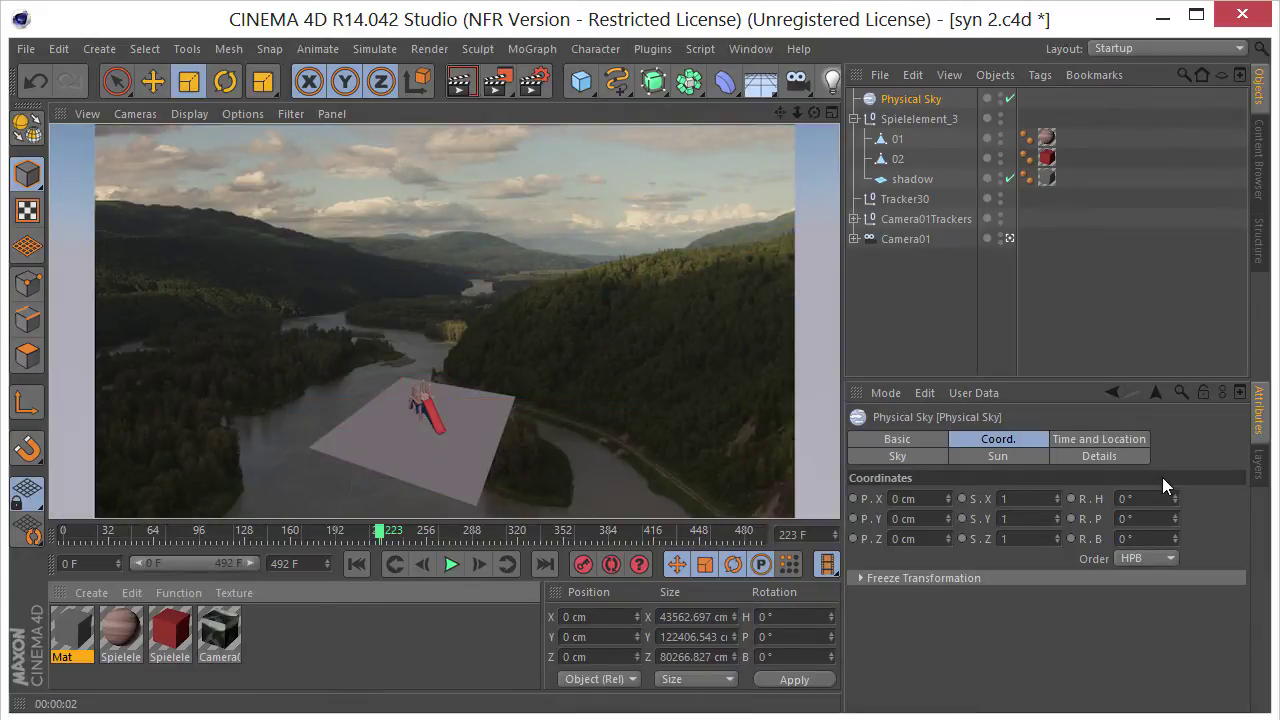
click(1087, 441)
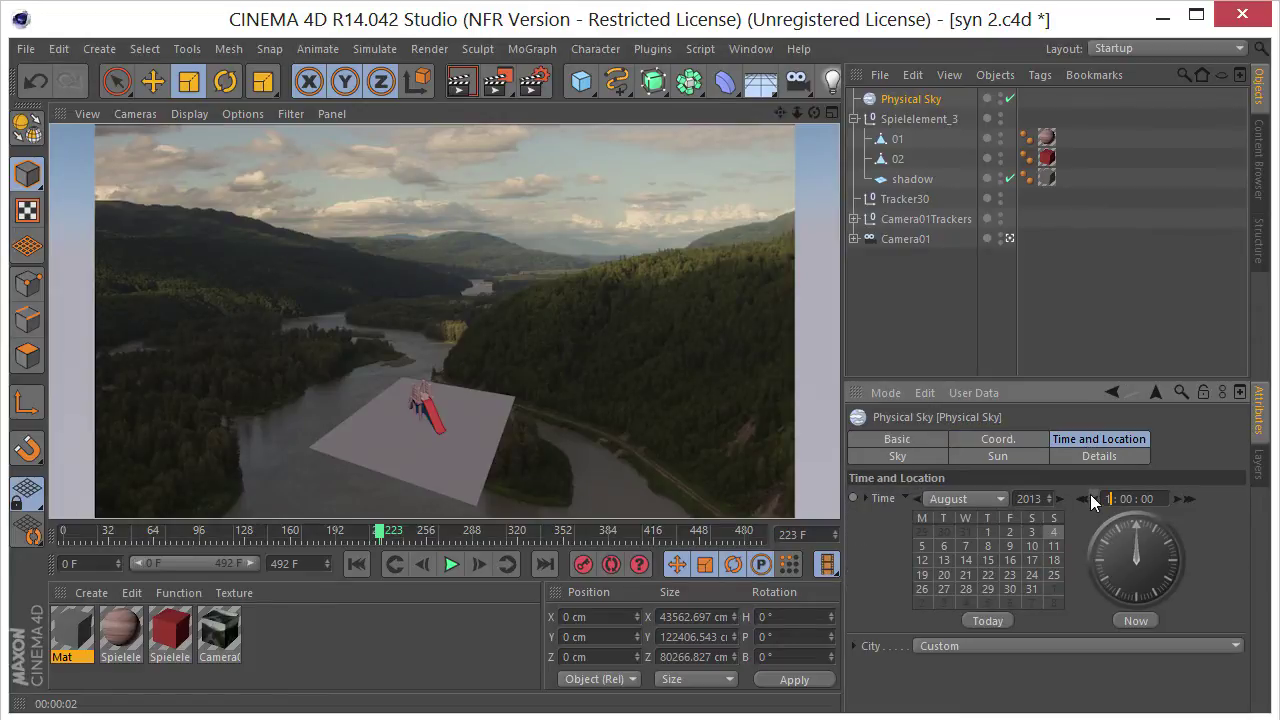
click(1090, 494)
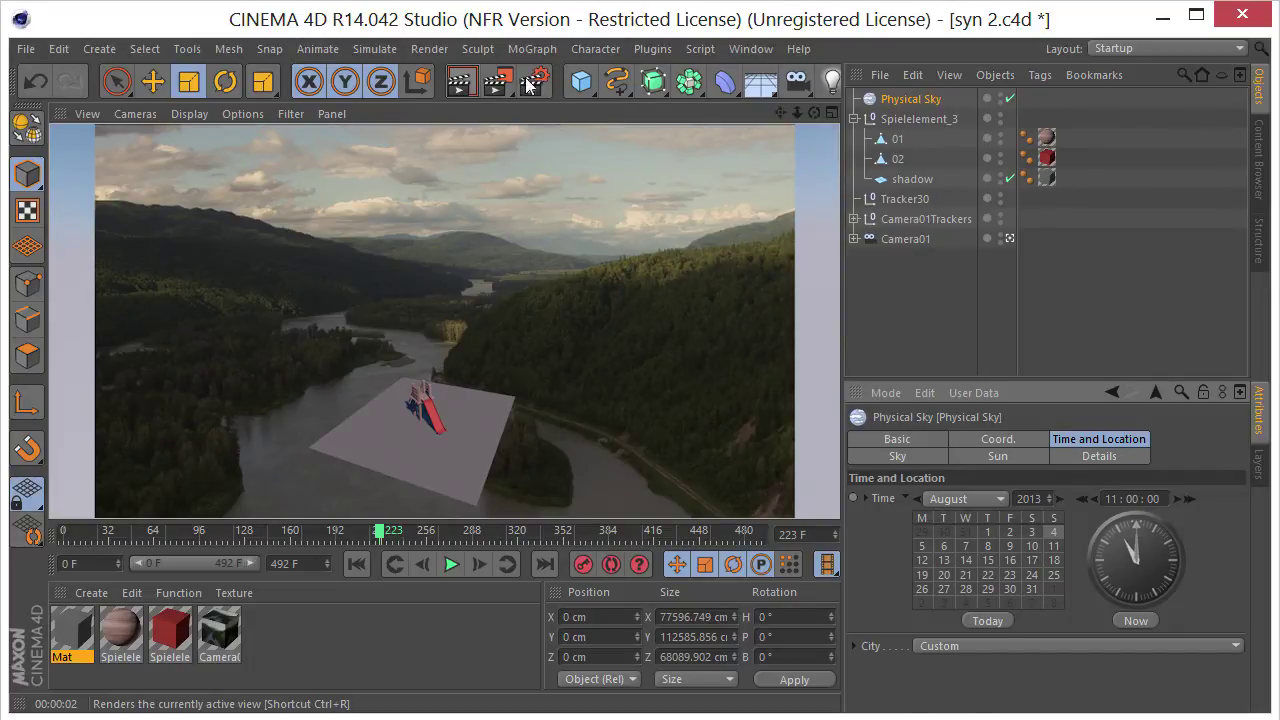
Step: Give Spielelement_3 a Compositing tag with Object Buffer 1 enabled
click(910, 119)
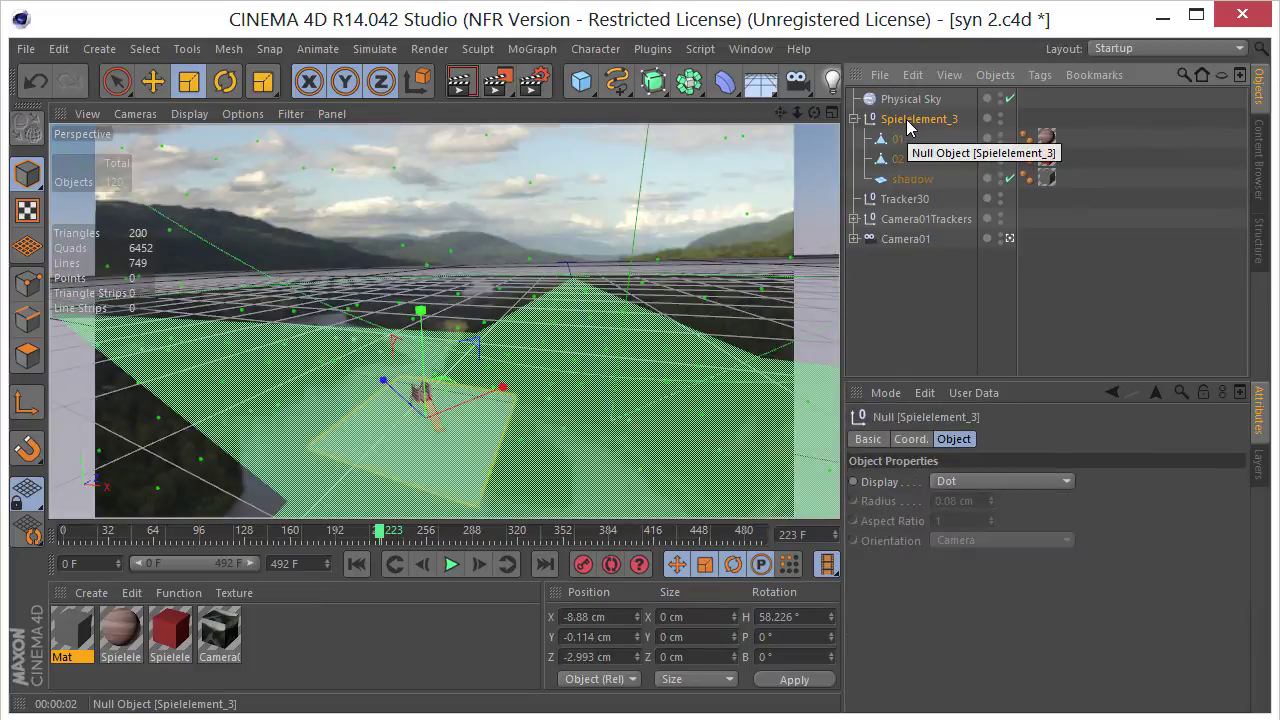
right_click(908, 119)
mouse_move(960, 133)
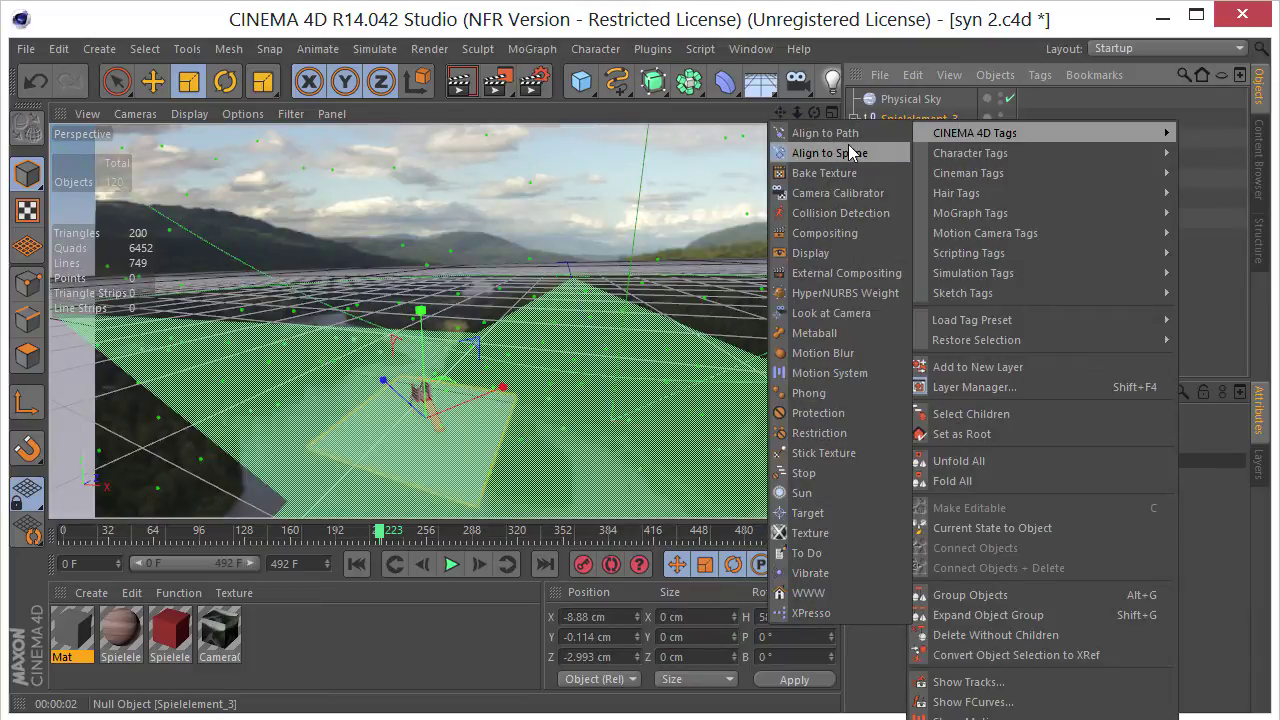
click(836, 234)
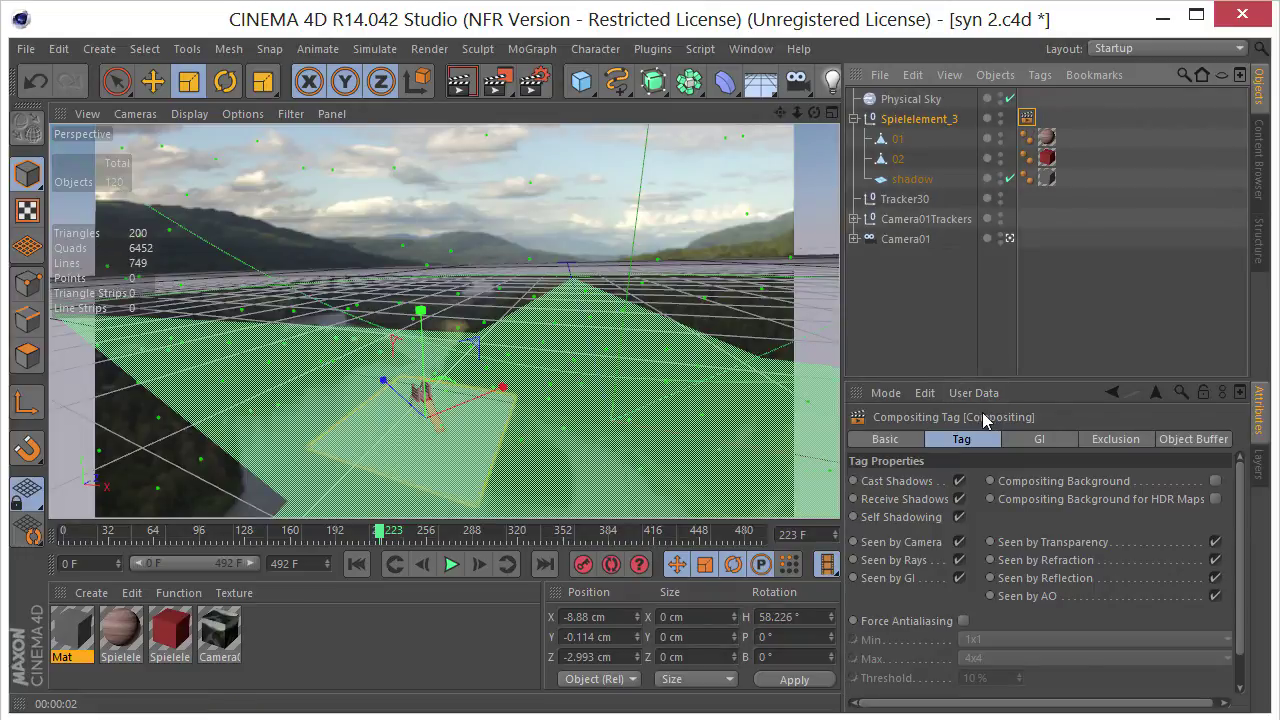
click(1183, 440)
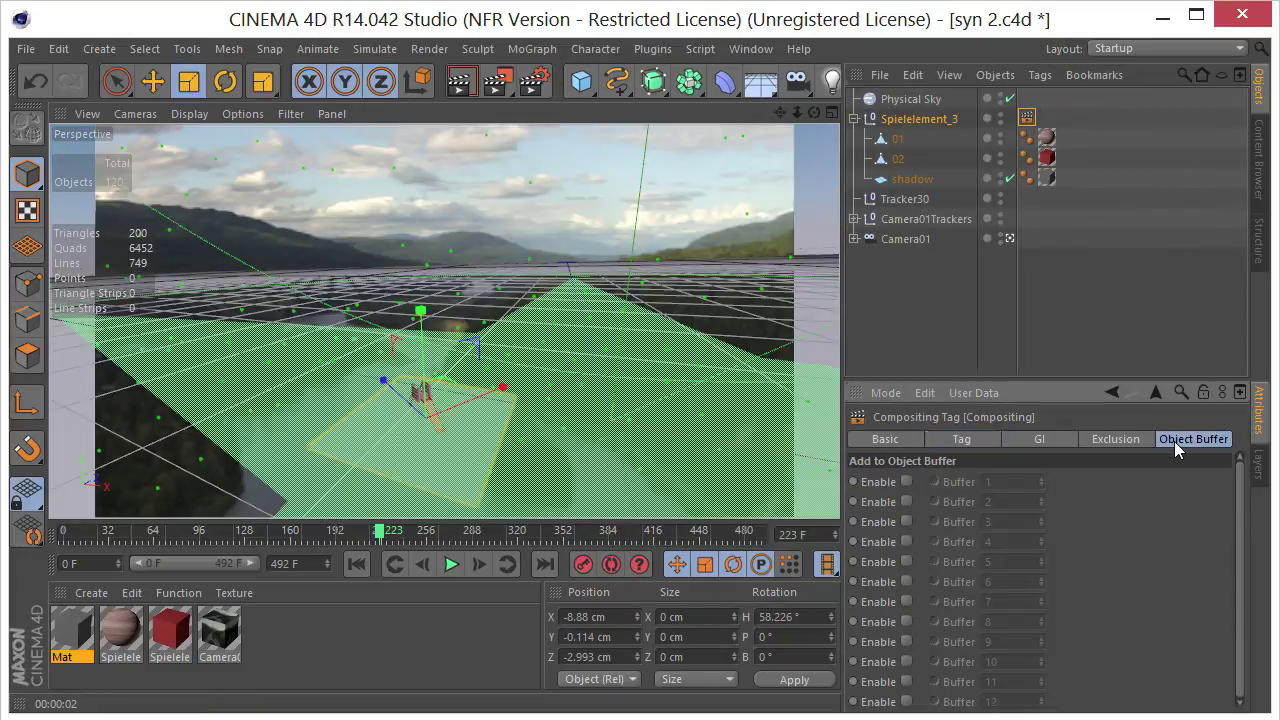
click(906, 482)
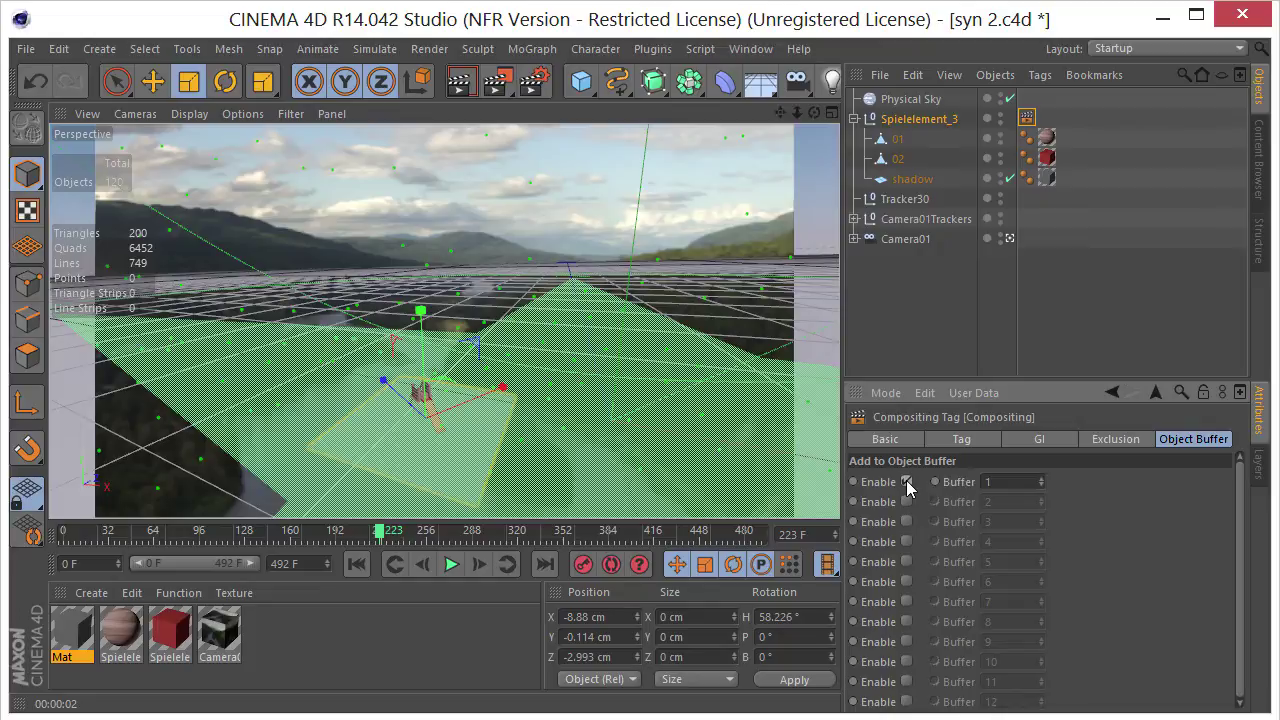
click(535, 85)
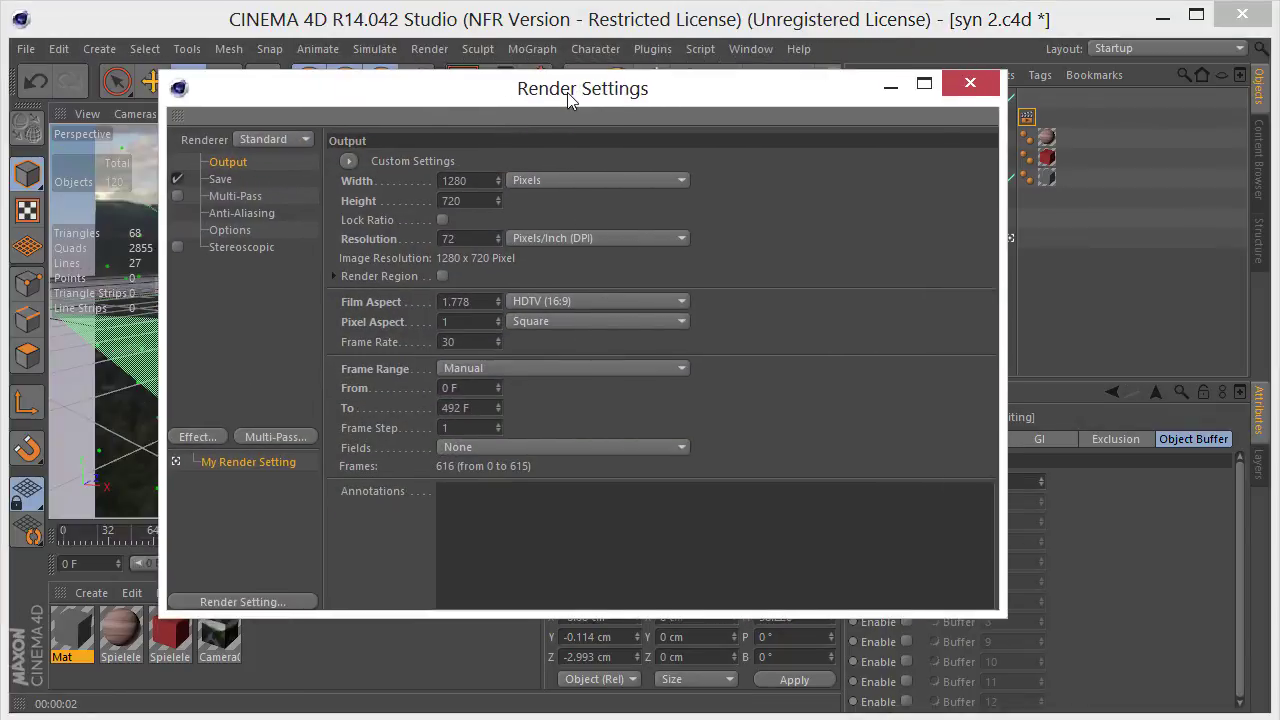
Step: Enable multi-pass with Object Buffer, RGBA Image, Ambient Occlusion and Shadow passes, plus Ambient Occlusion effect
drag(569, 97, 570, 97)
click(291, 436)
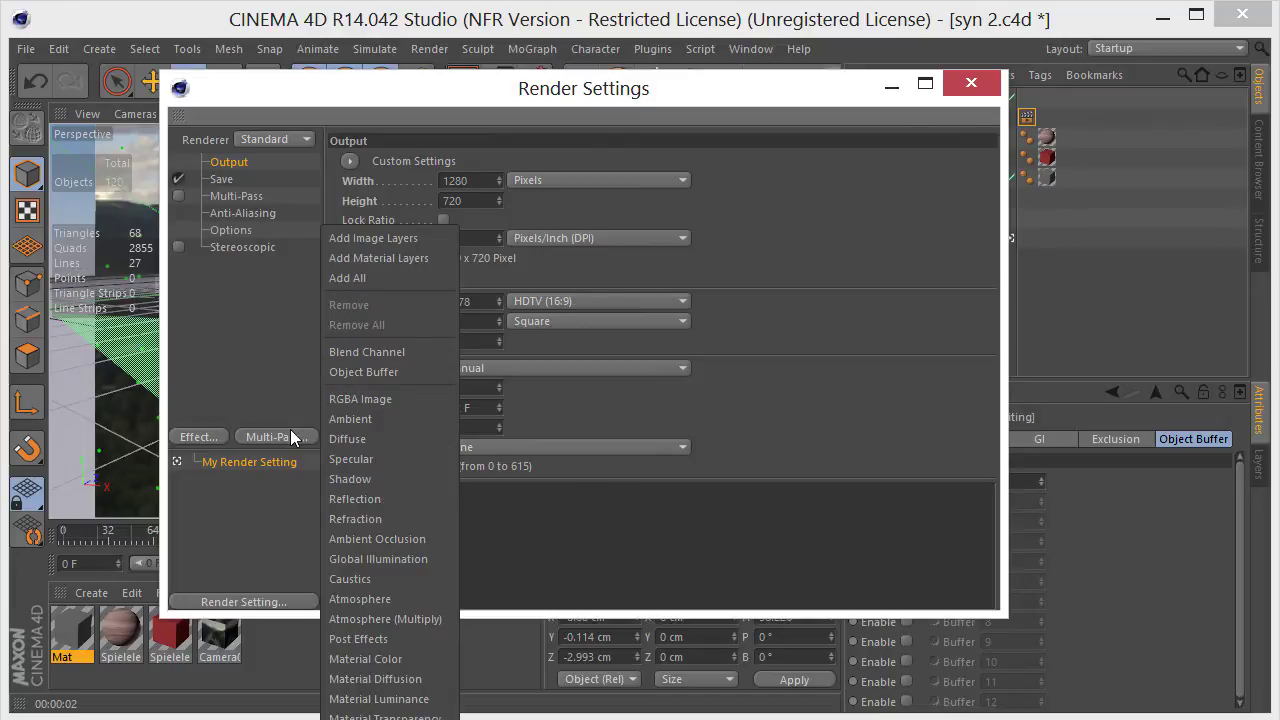
click(396, 372)
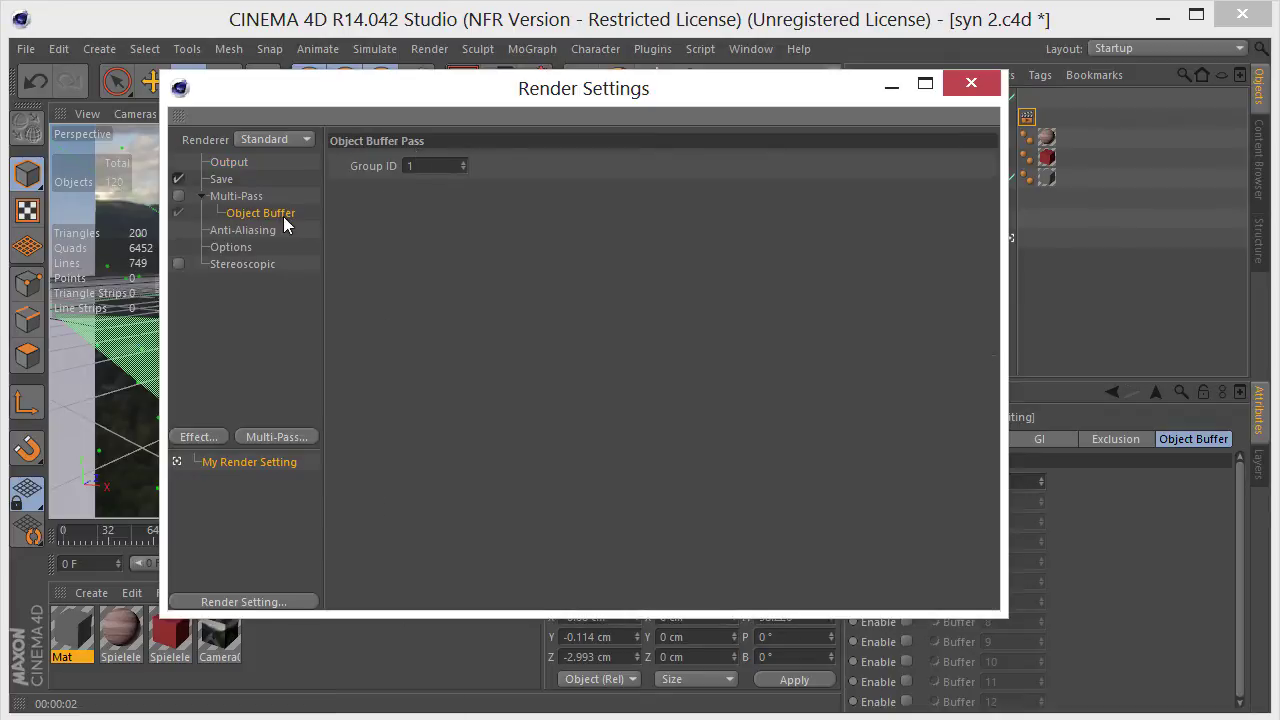
click(283, 434)
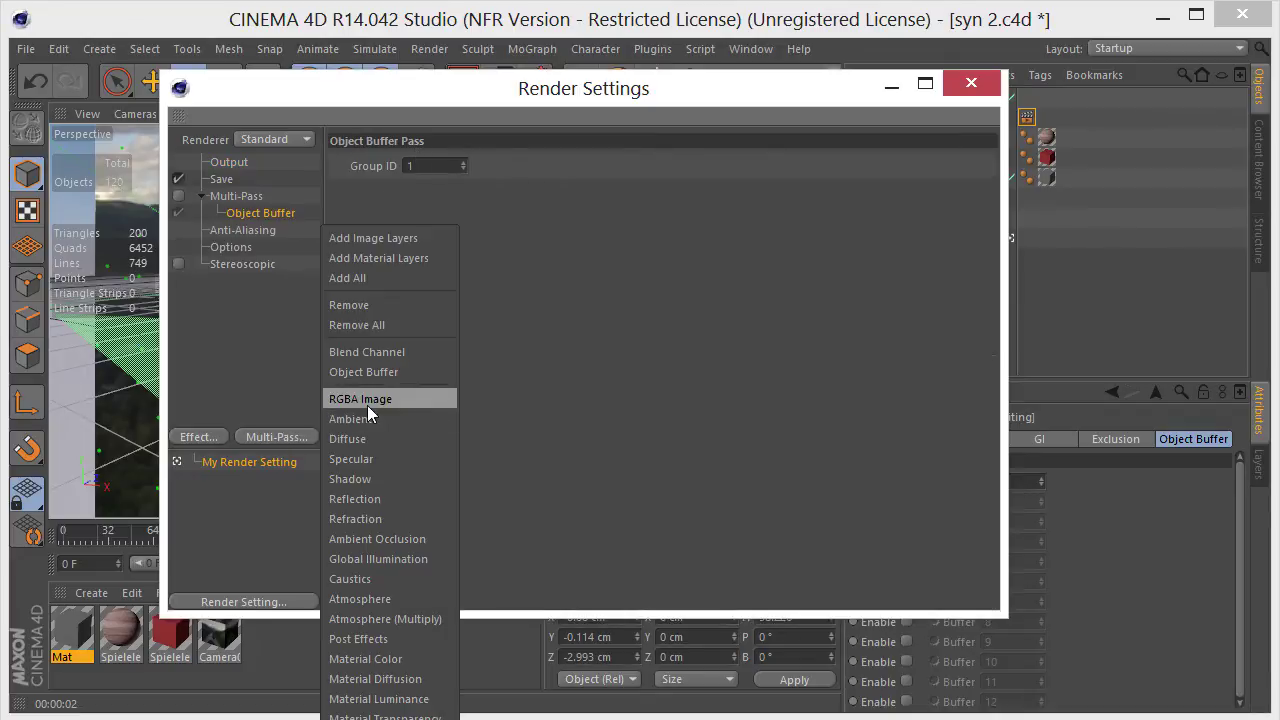
click(367, 404)
click(284, 437)
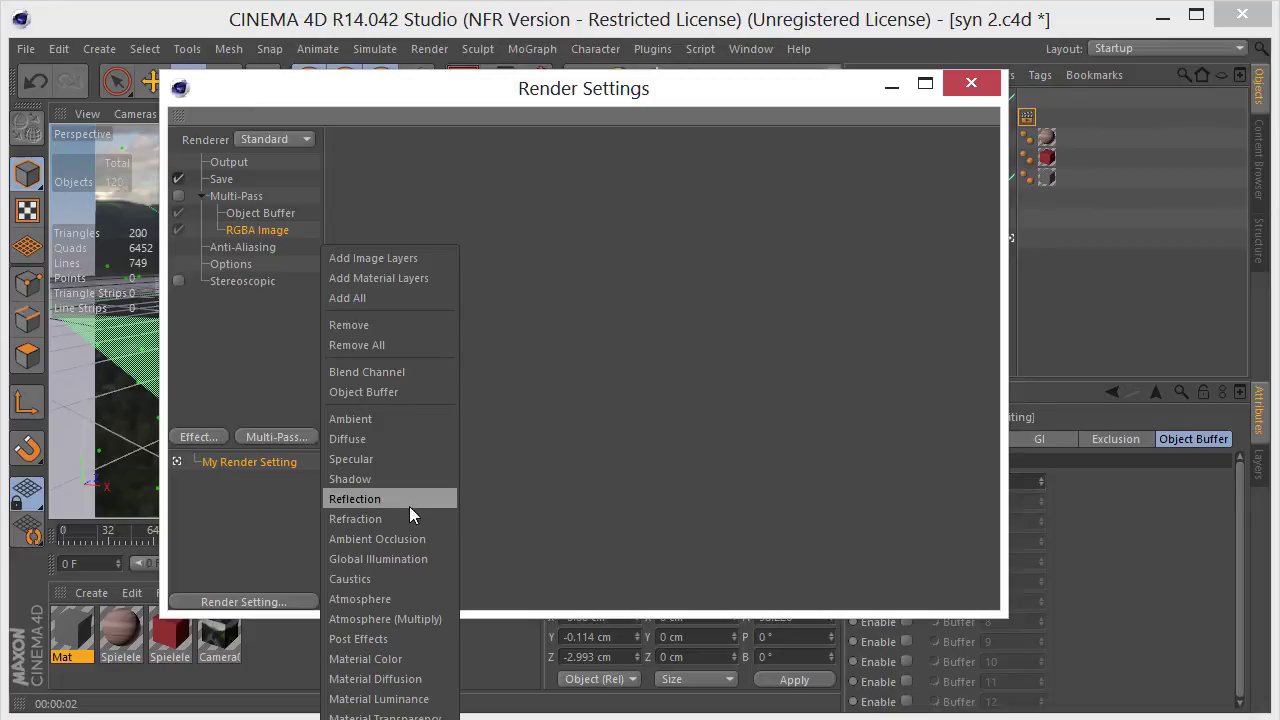
click(411, 539)
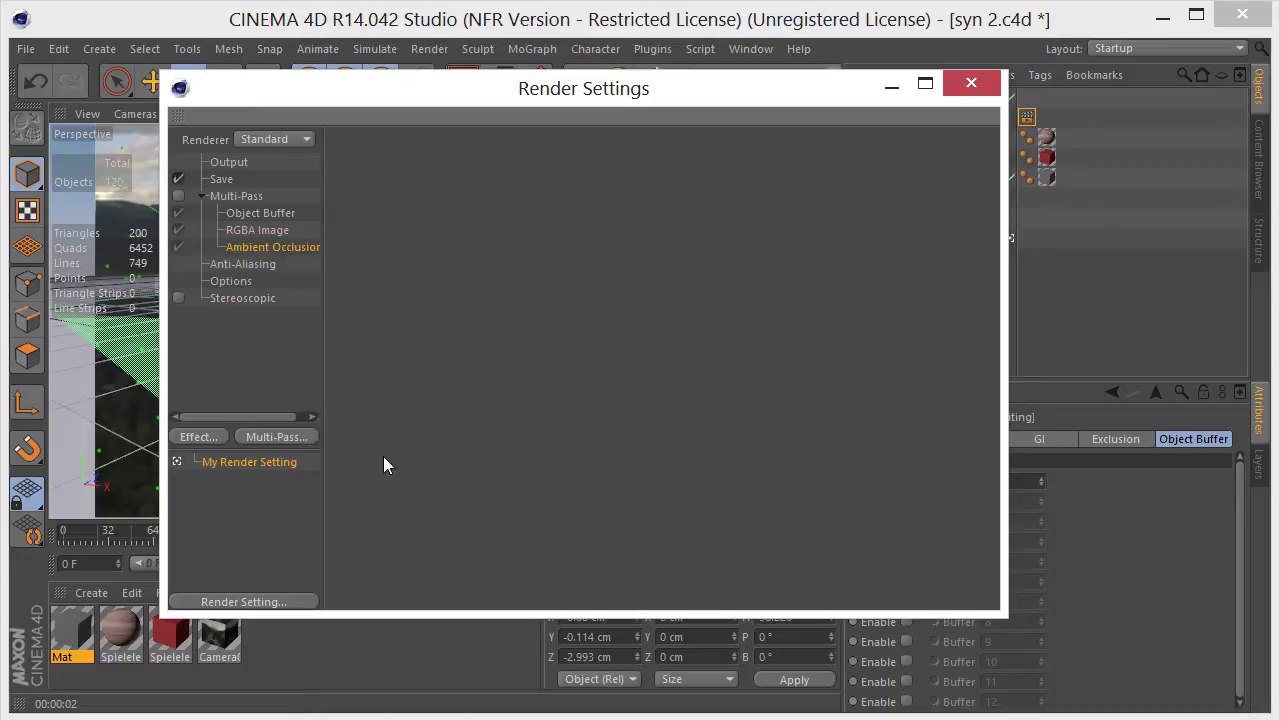
click(293, 440)
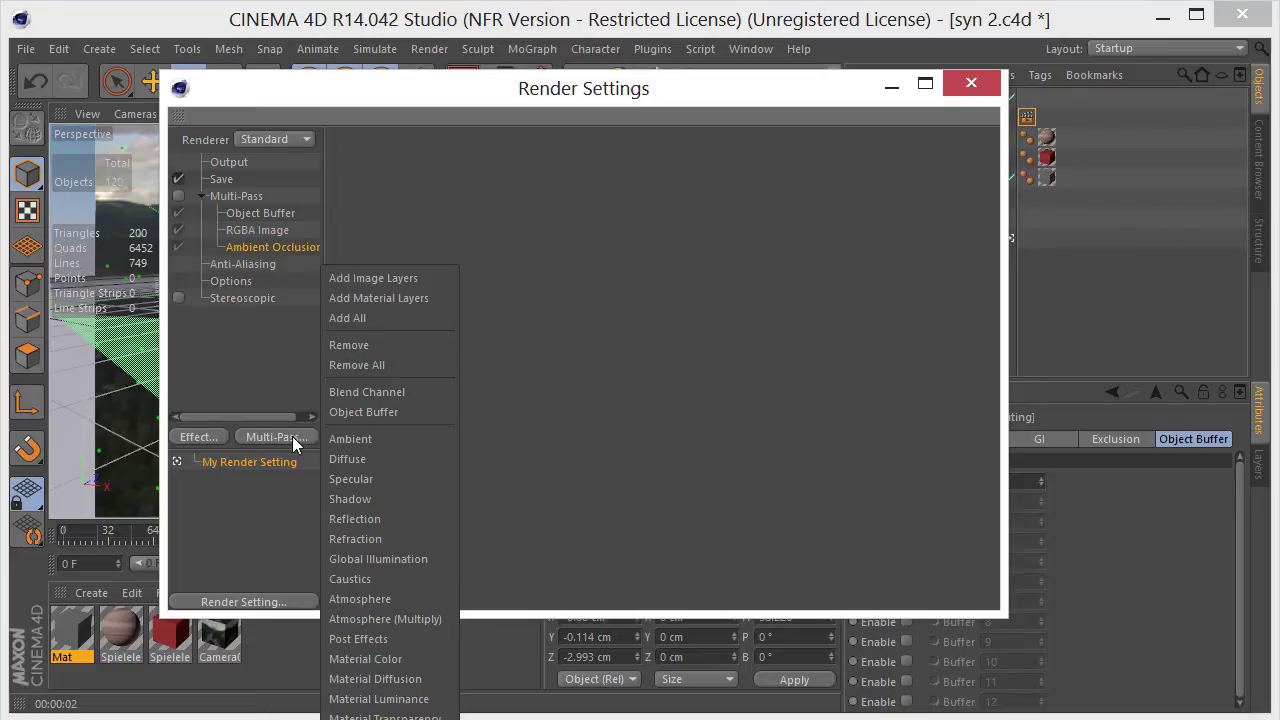
click(366, 500)
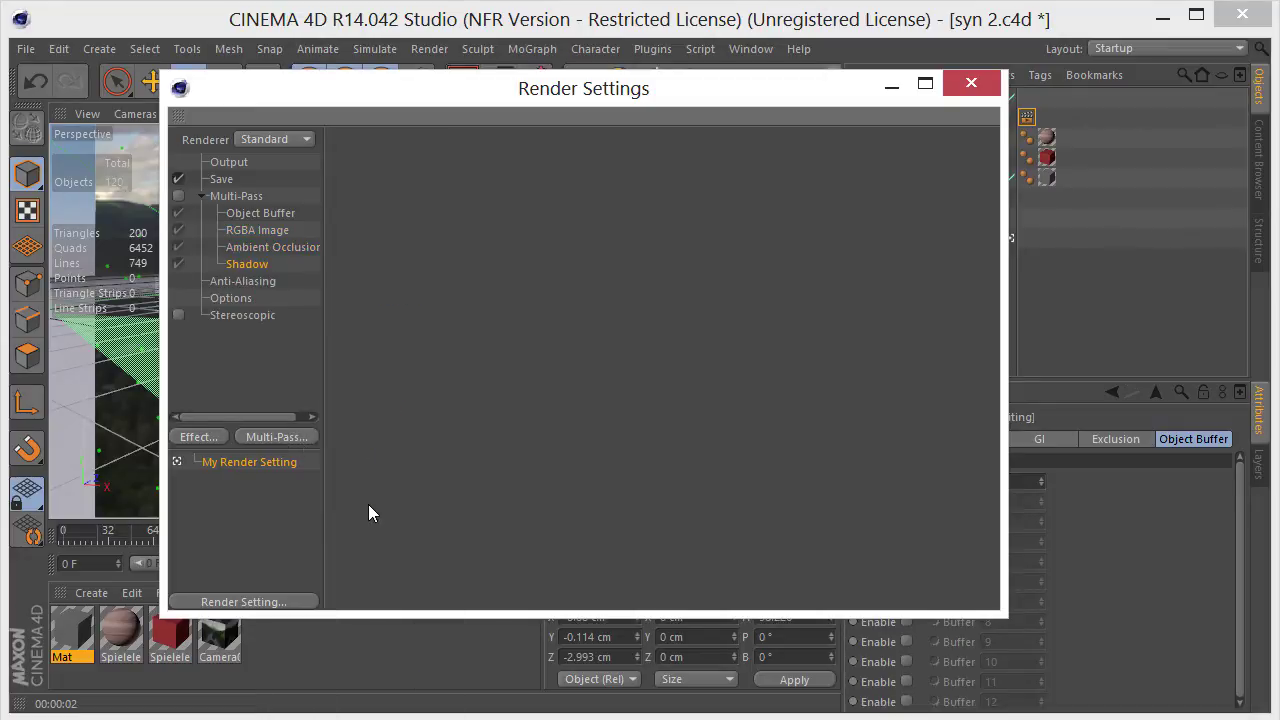
click(178, 197)
click(196, 437)
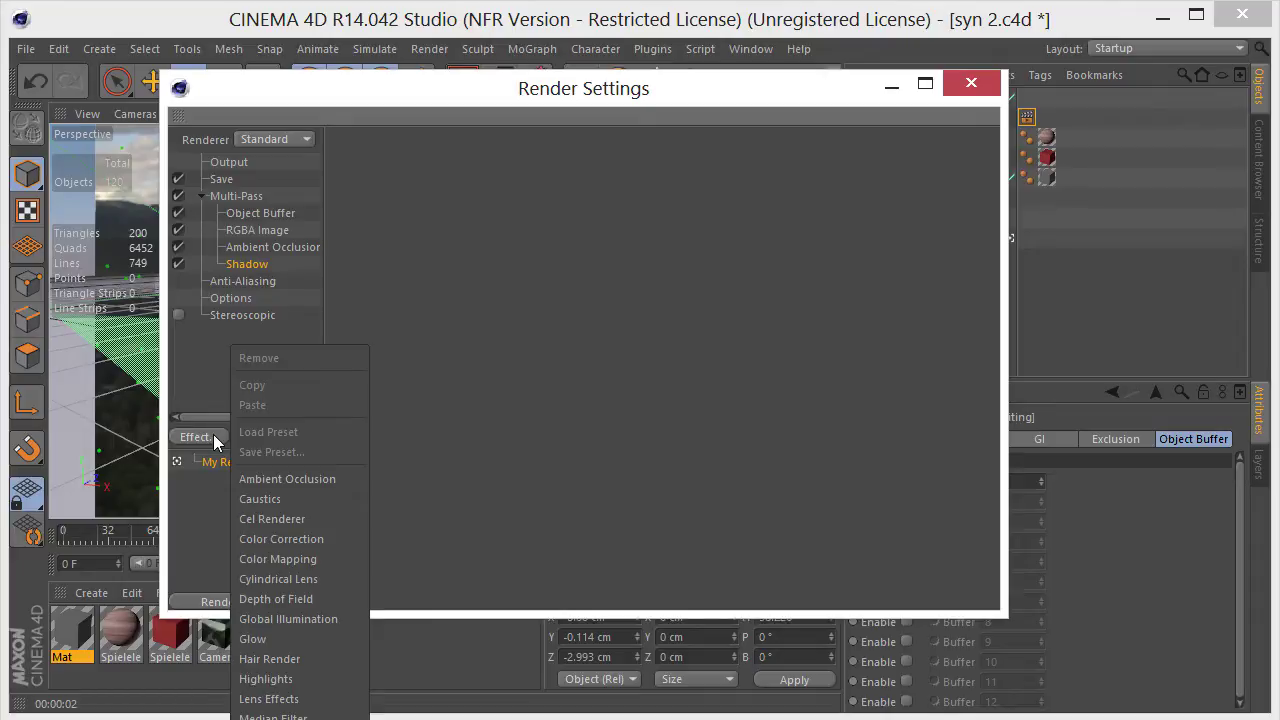
click(305, 479)
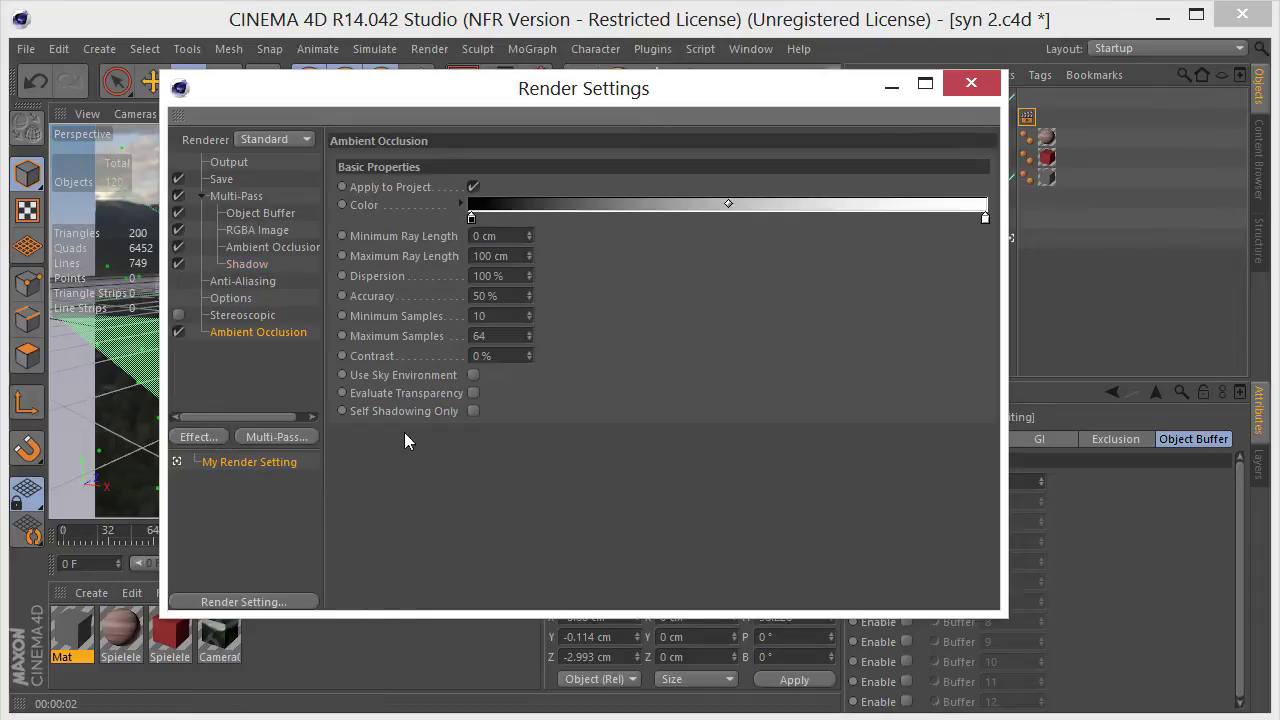
click(968, 90)
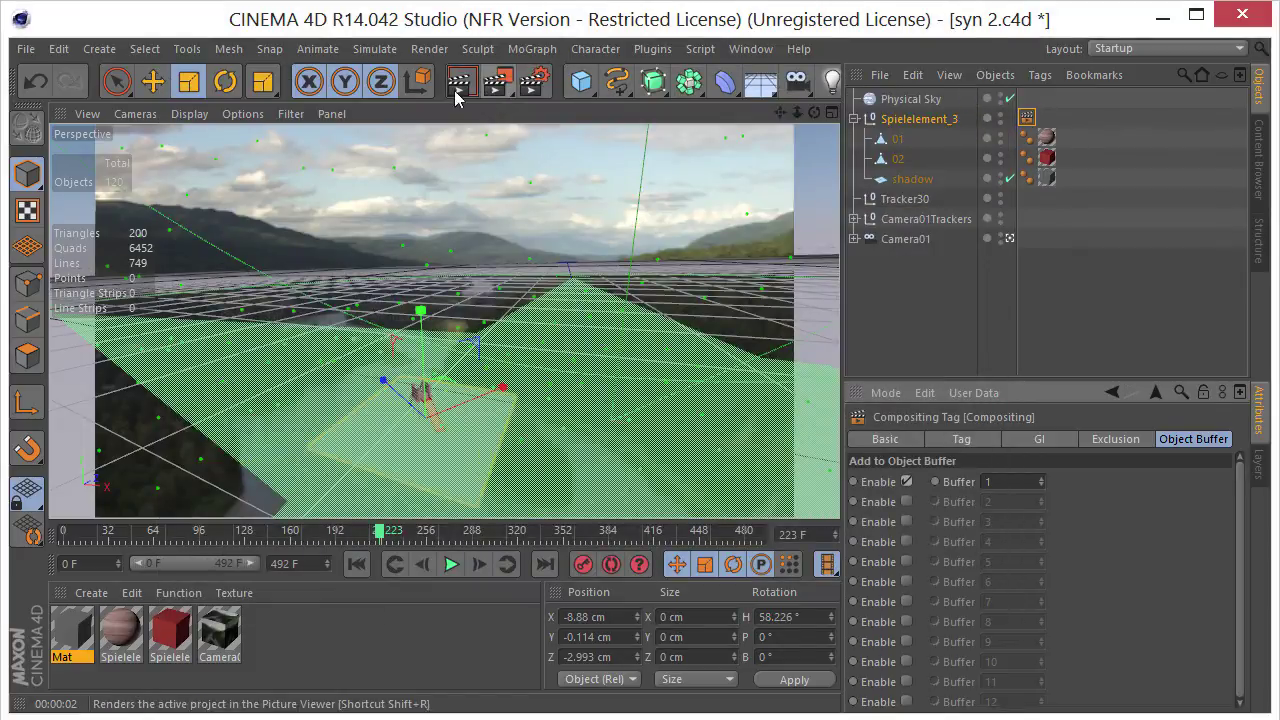
Step: Include an alpha channel in saved renders and set anti-aliasing to Best
click(535, 84)
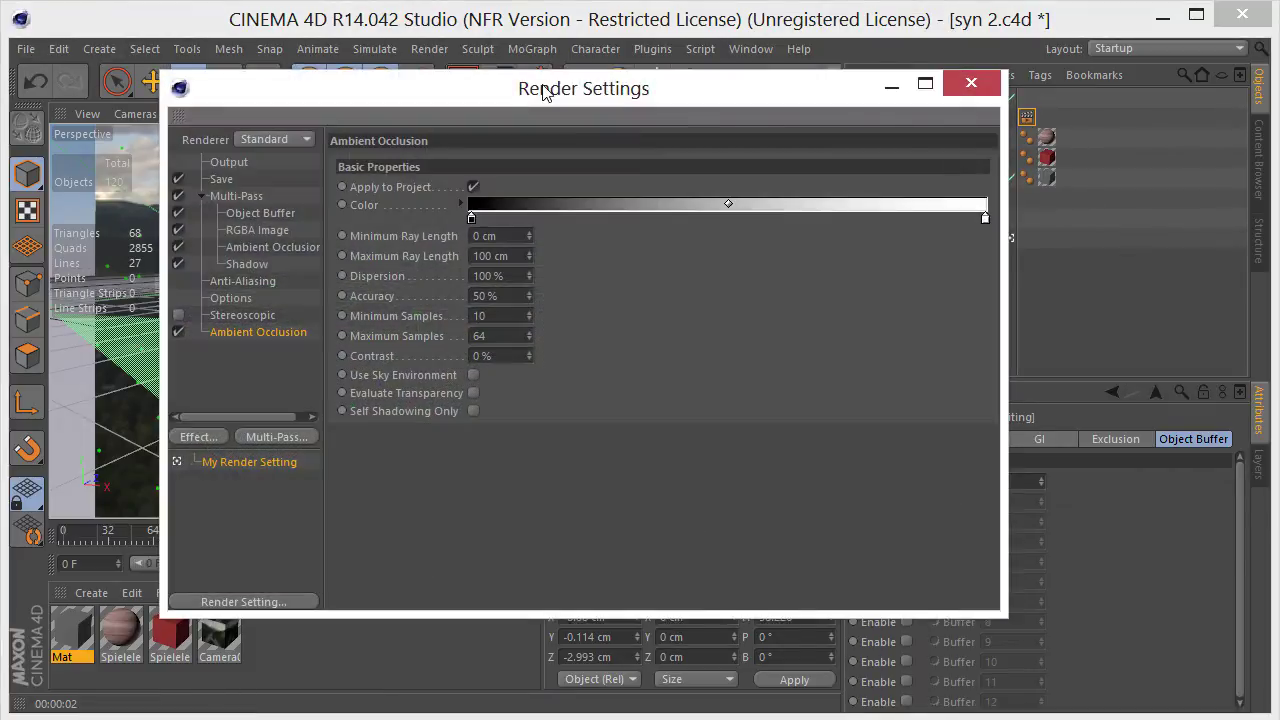
click(224, 180)
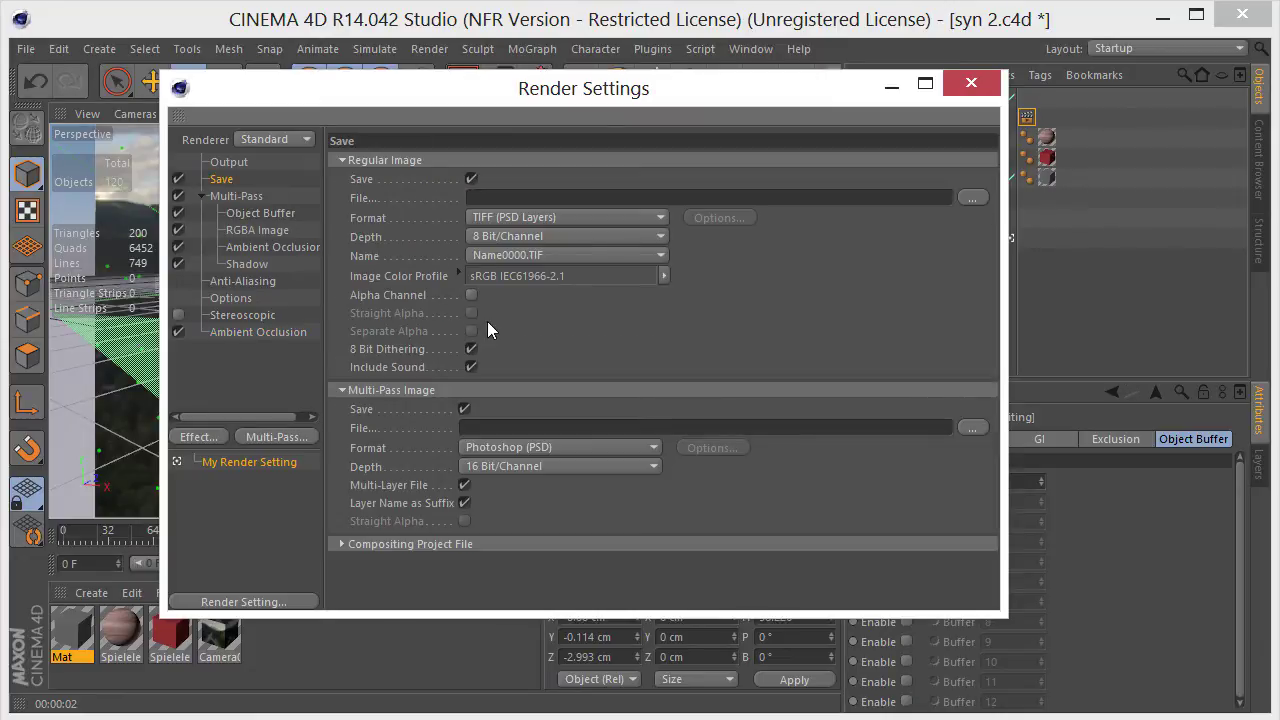
click(471, 296)
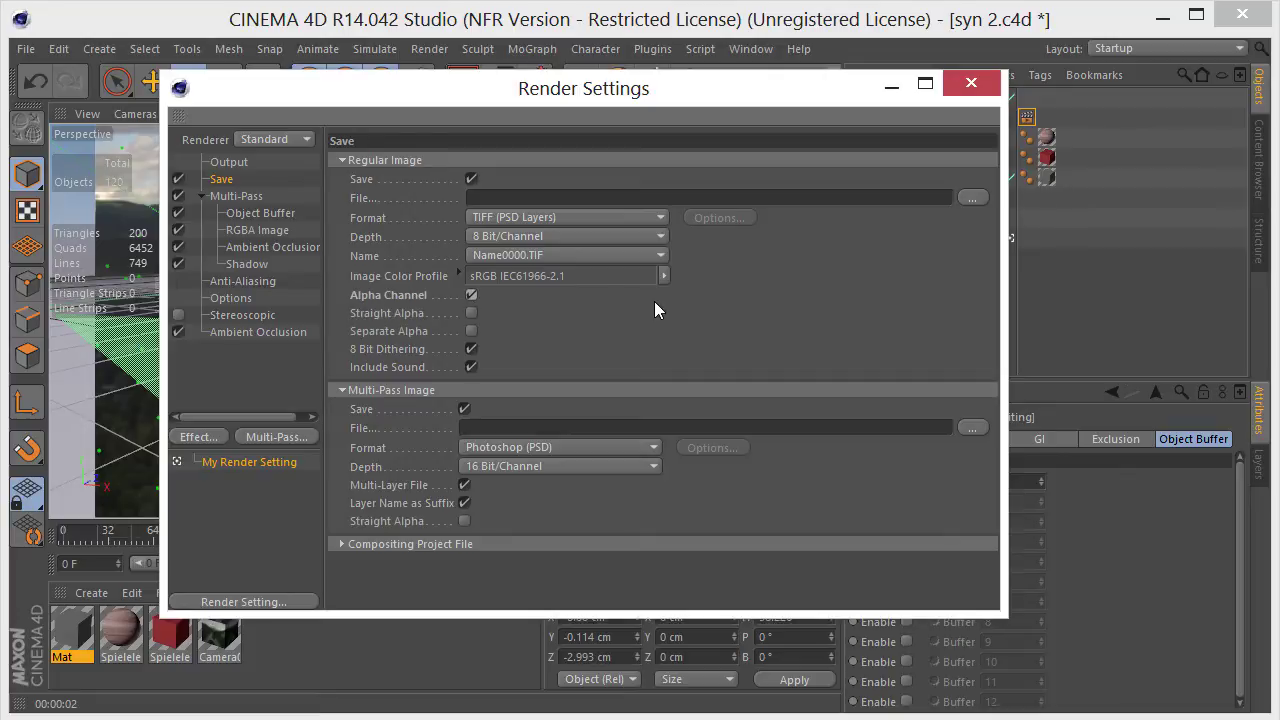
click(240, 285)
click(539, 161)
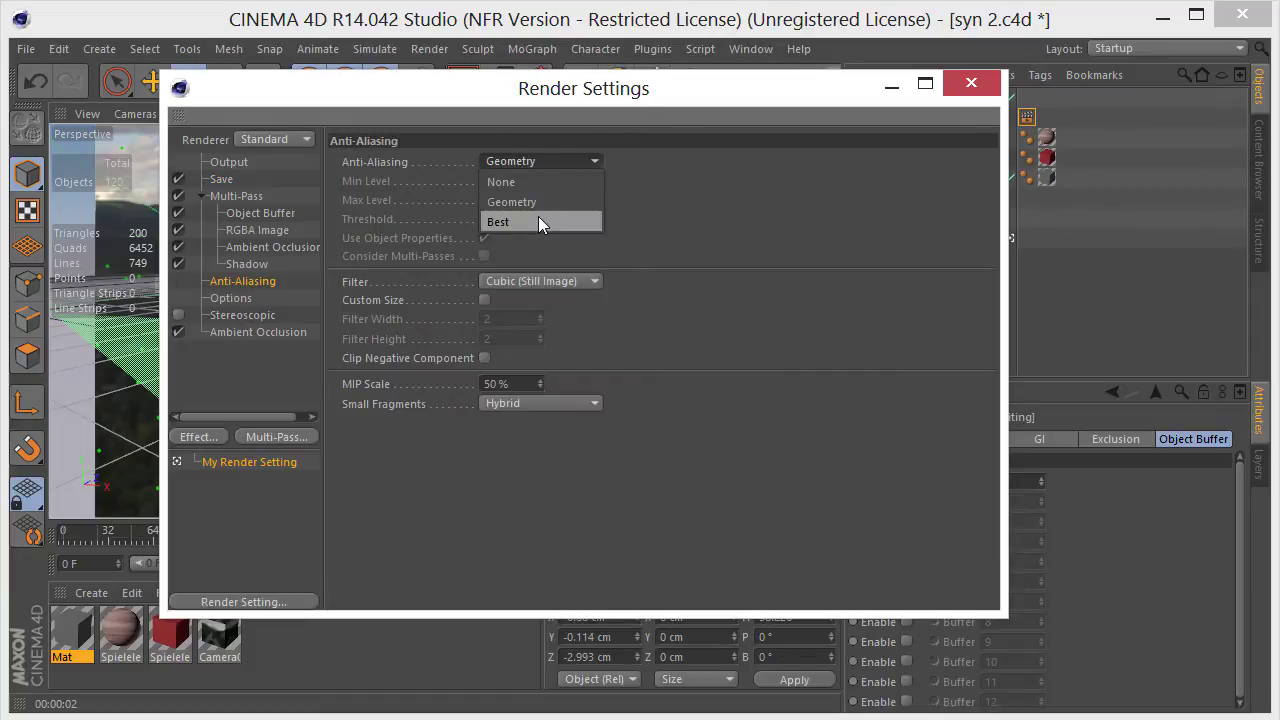
click(538, 216)
Step: Save syn 2.c4d and render viewport previews at two frames of the animation
click(968, 83)
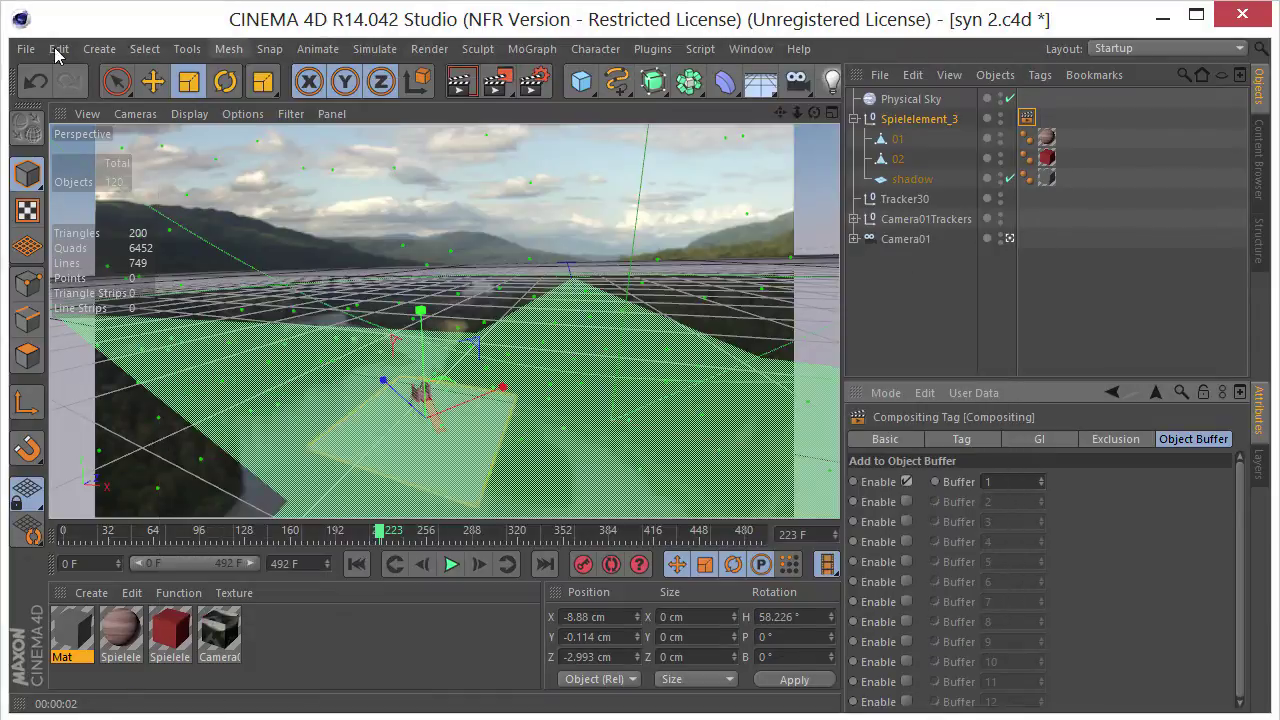
click(26, 49)
click(50, 213)
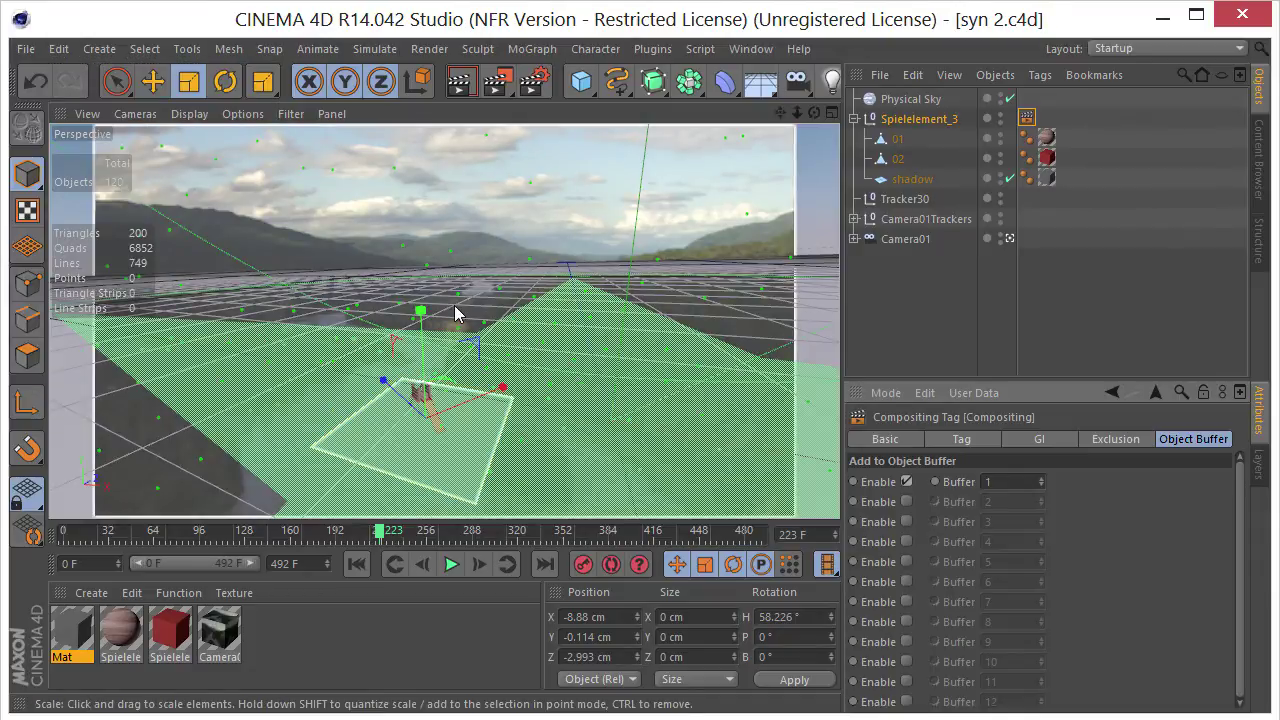
click(461, 81)
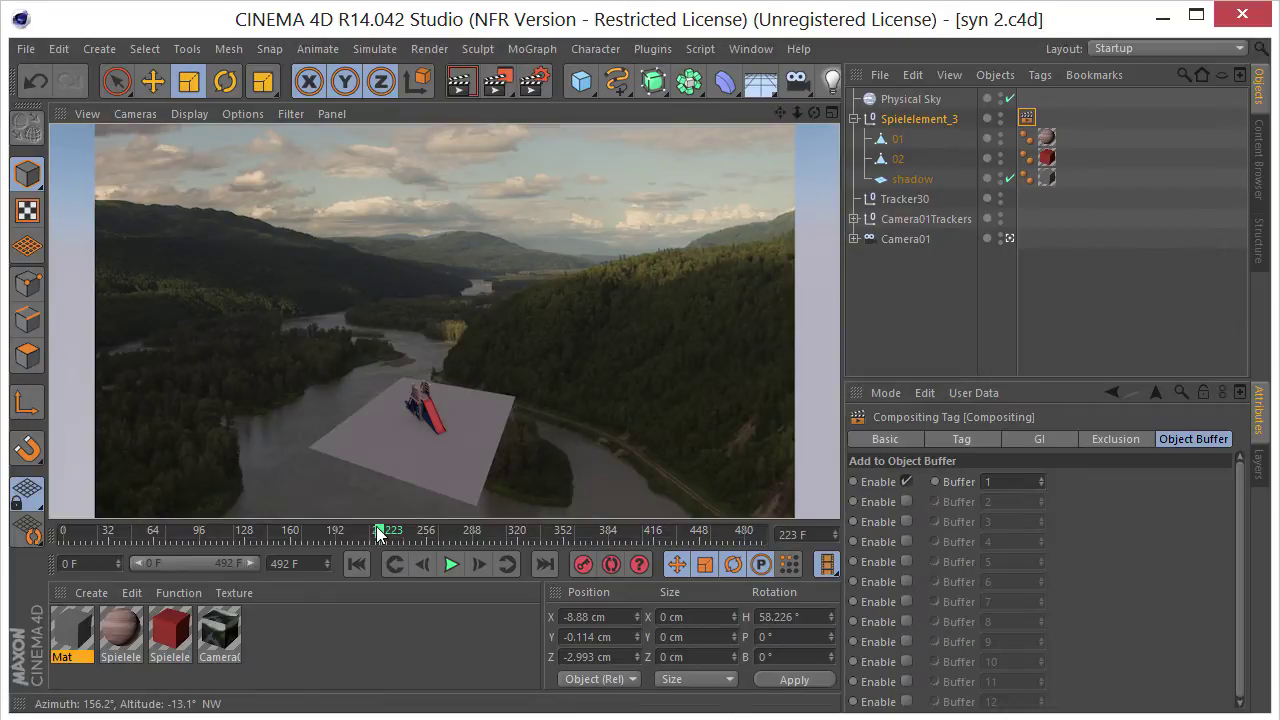
drag(378, 533, 639, 578)
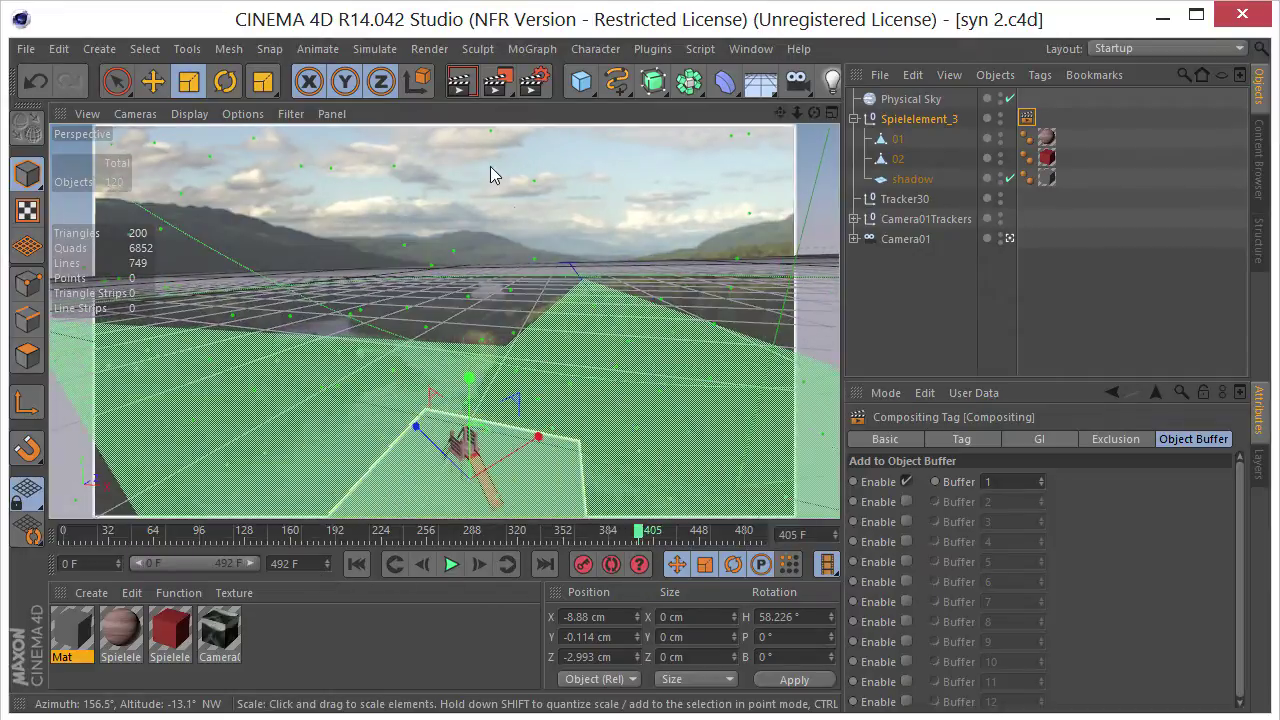
click(461, 82)
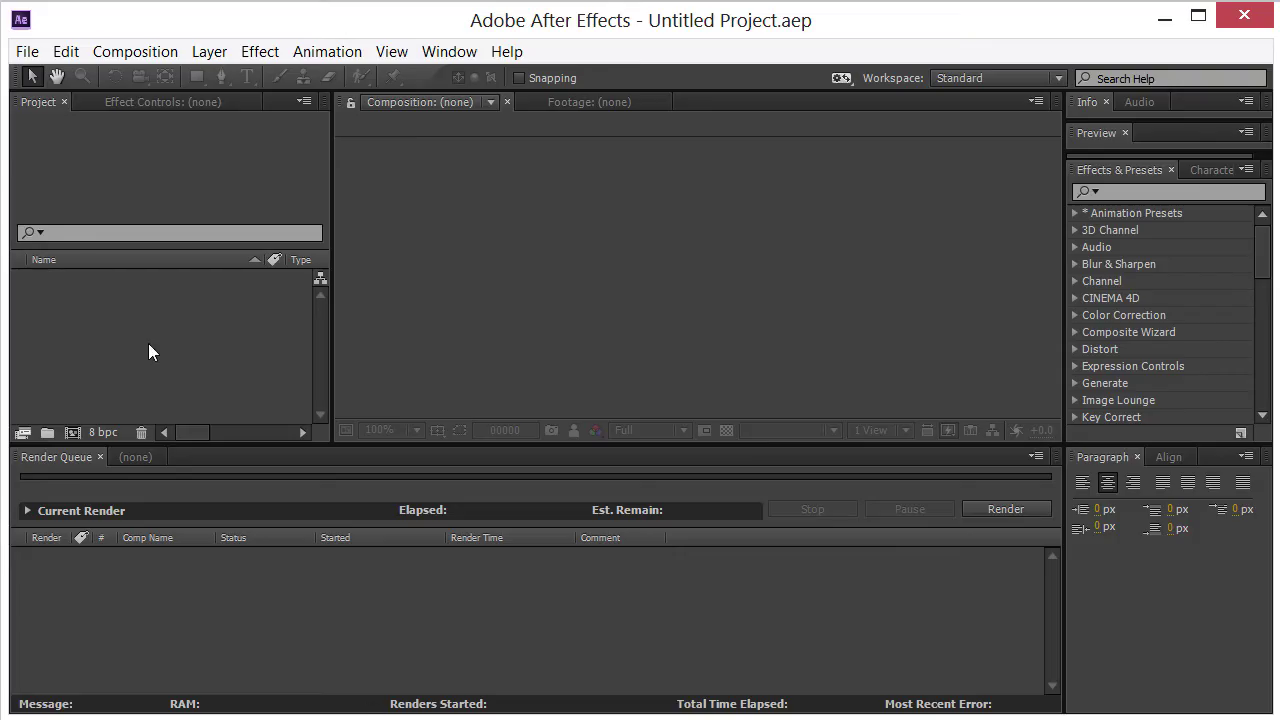
Step: Import the syn 2.c4d file into the After Effects project
double_click(151, 324)
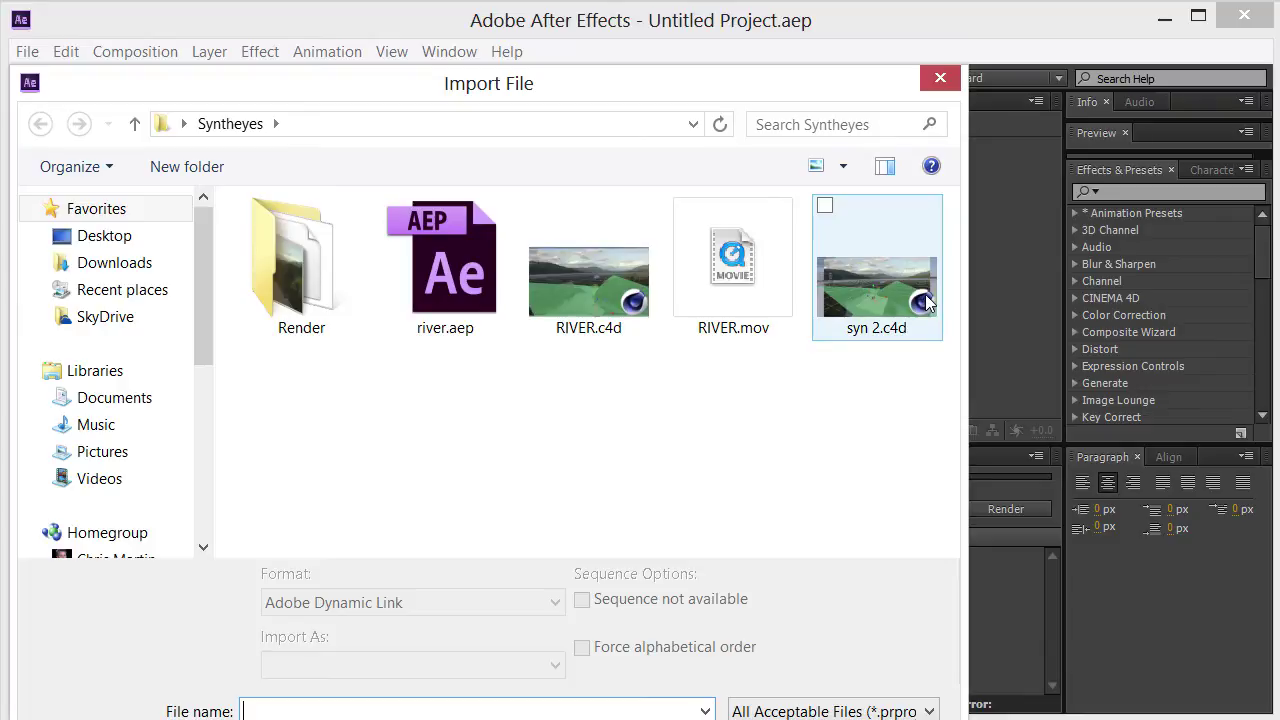
click(878, 290)
key(Return)
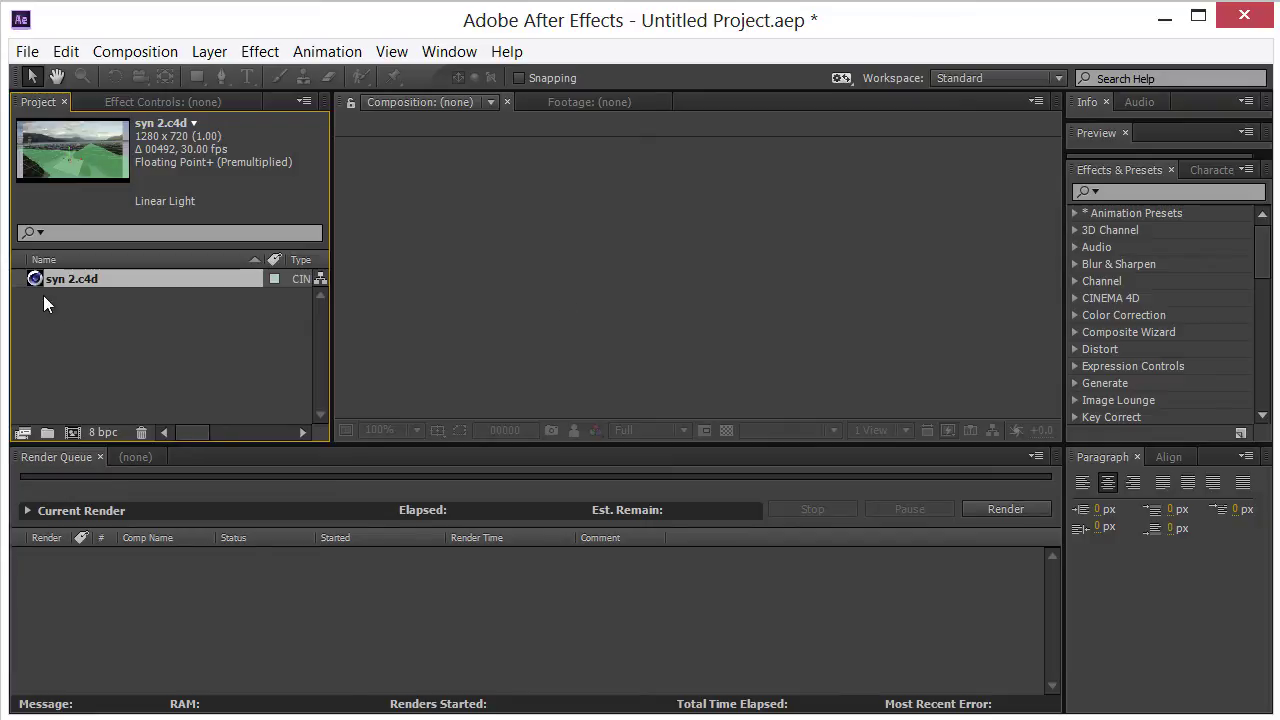
Step: Create a syn 2 composition from syn 2.c4d and set Cineware's renderer to Standard (Final)
drag(36, 277, 65, 428)
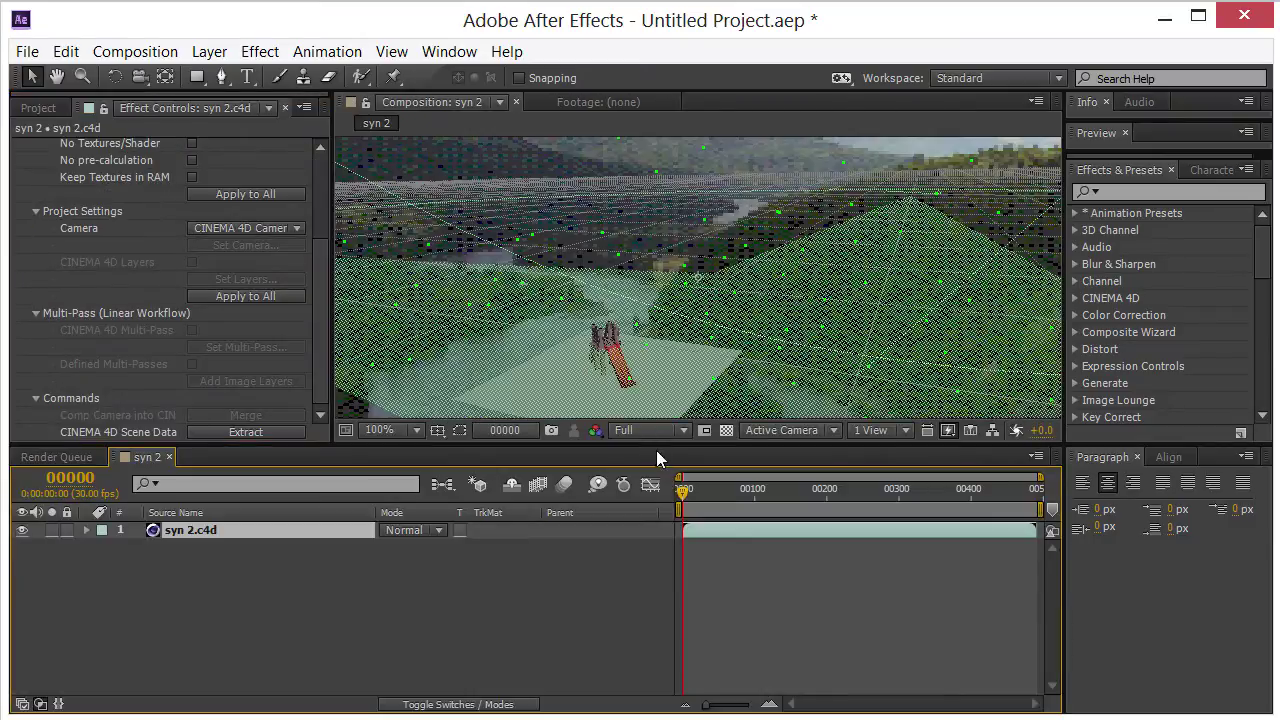
drag(662, 443, 662, 505)
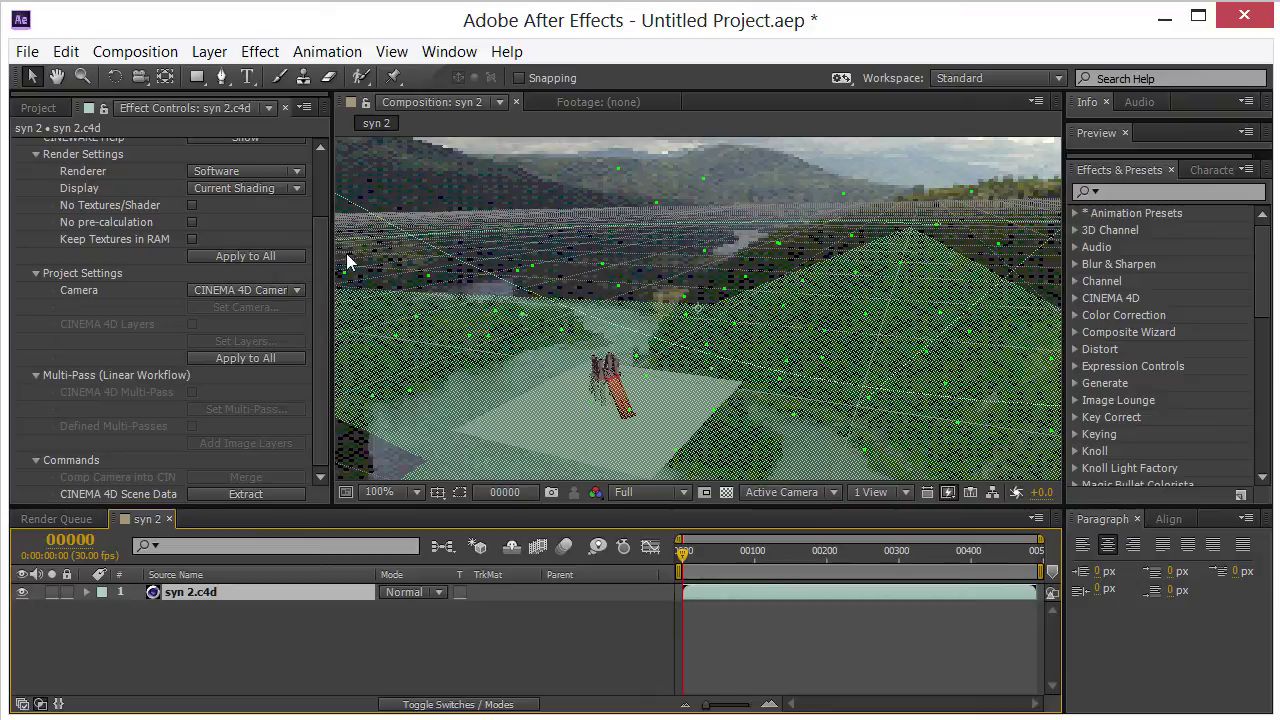
drag(320, 287, 324, 210)
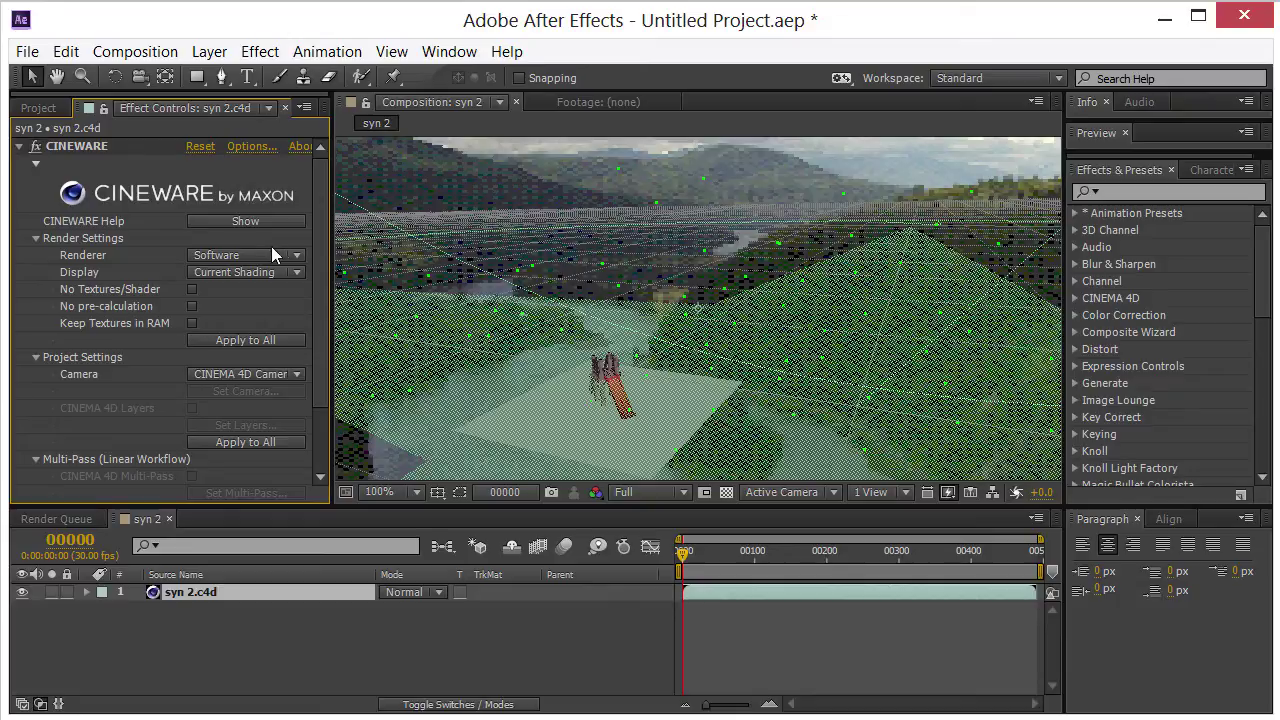
click(234, 258)
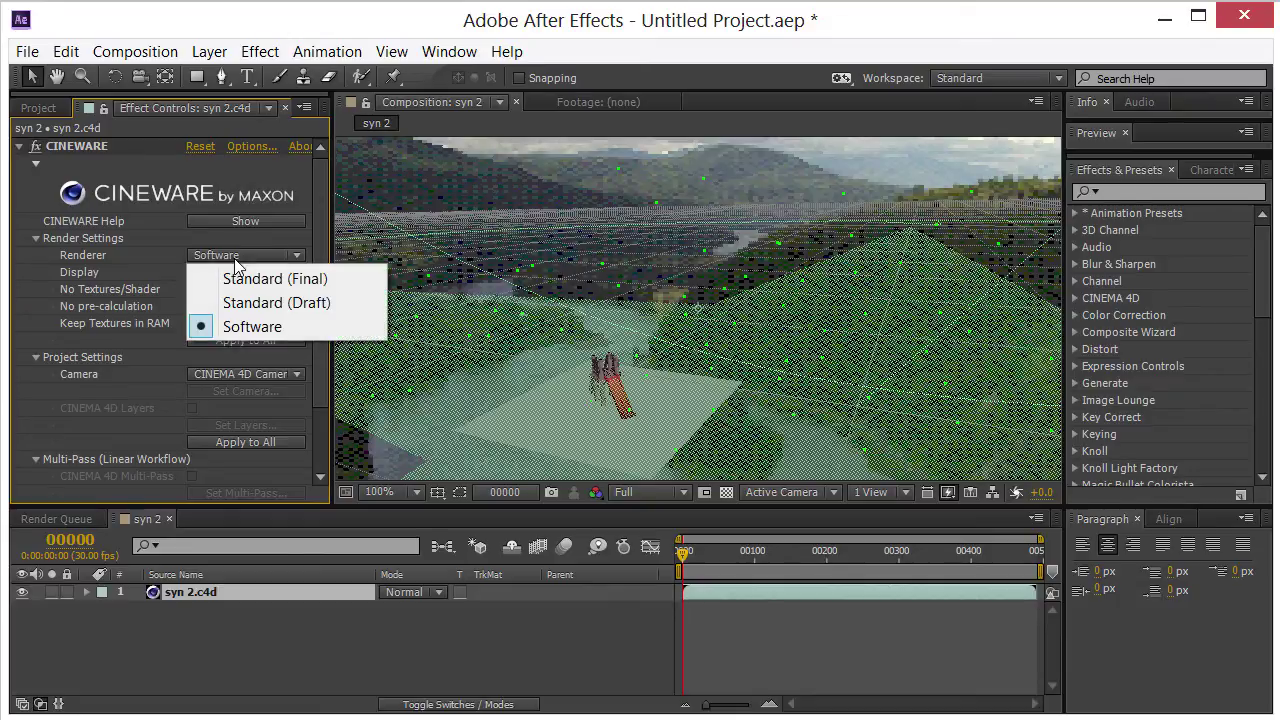
click(265, 304)
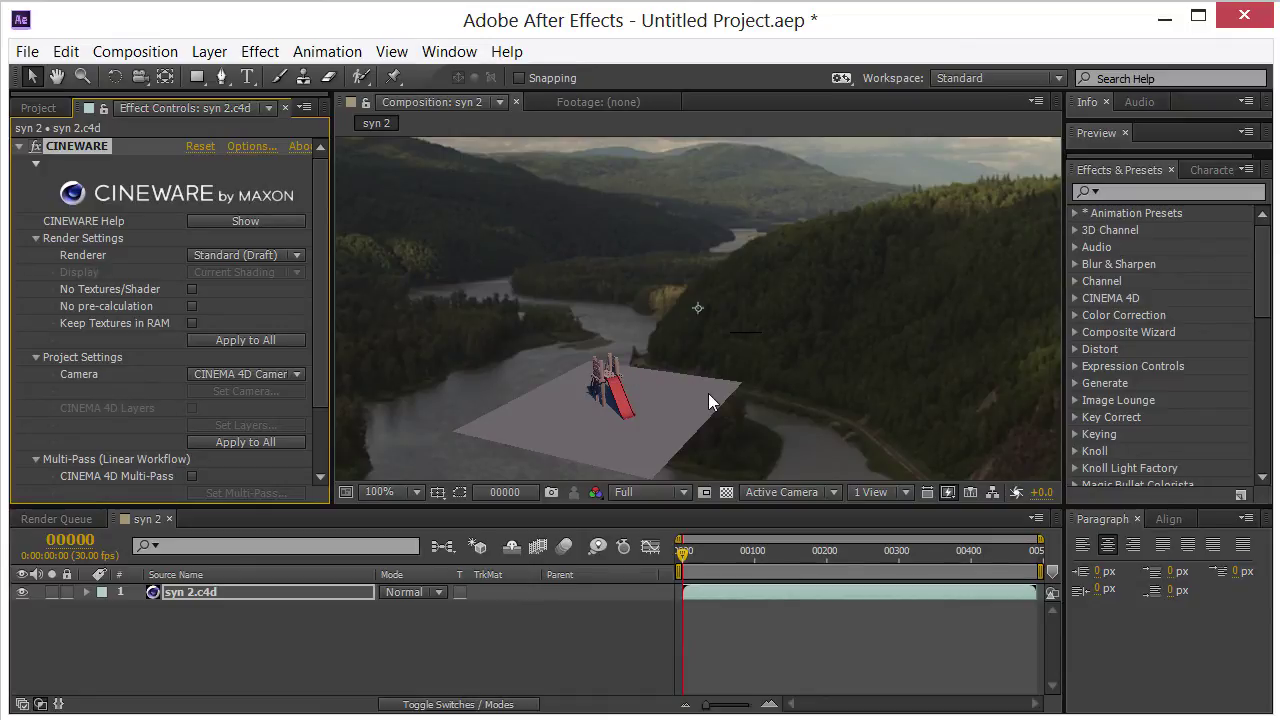
click(265, 256)
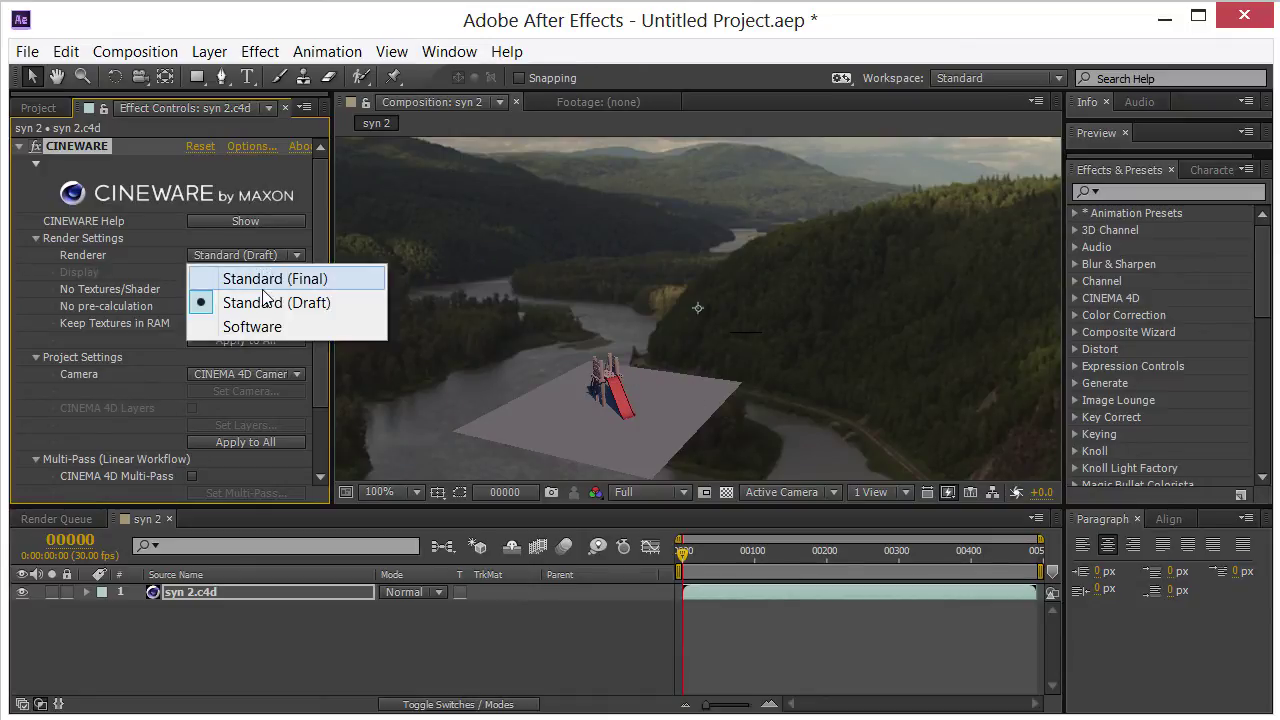
click(279, 287)
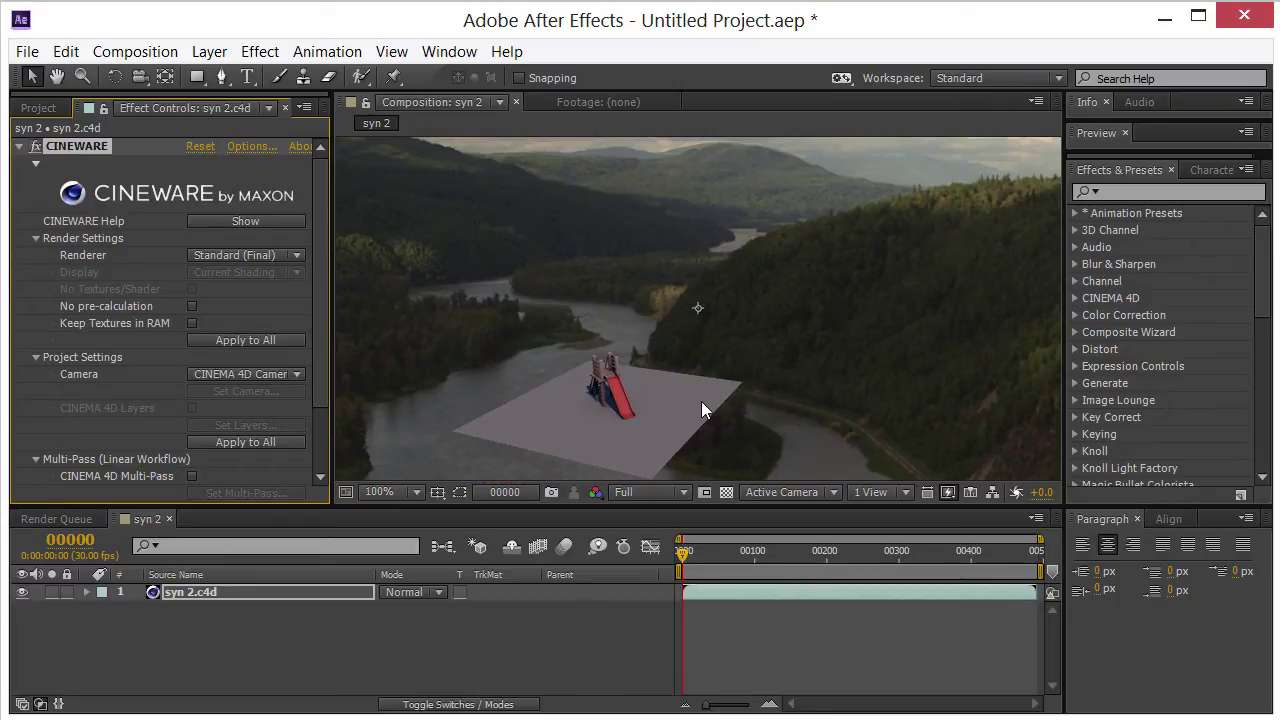
Step: Turn on CINEMA 4D Multi-Pass for the syn 2.c4d layer, keeping the RGBA Image pass
click(238, 591)
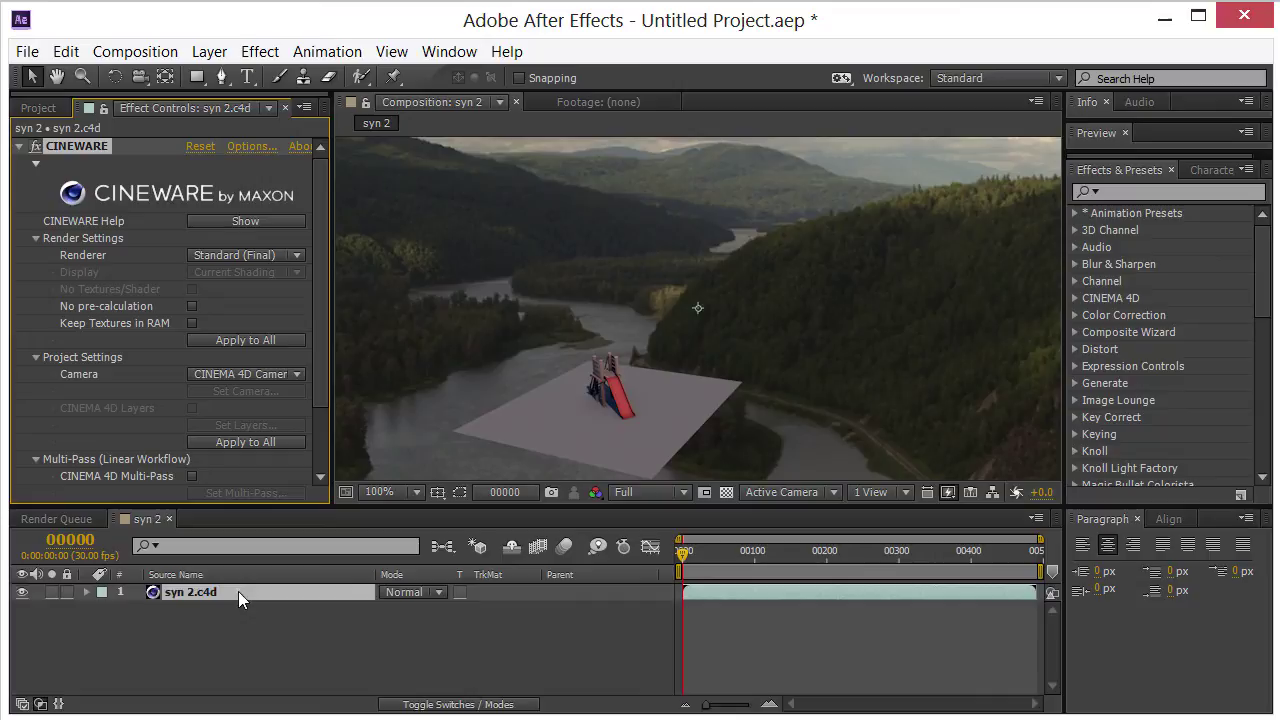
drag(316, 321, 312, 383)
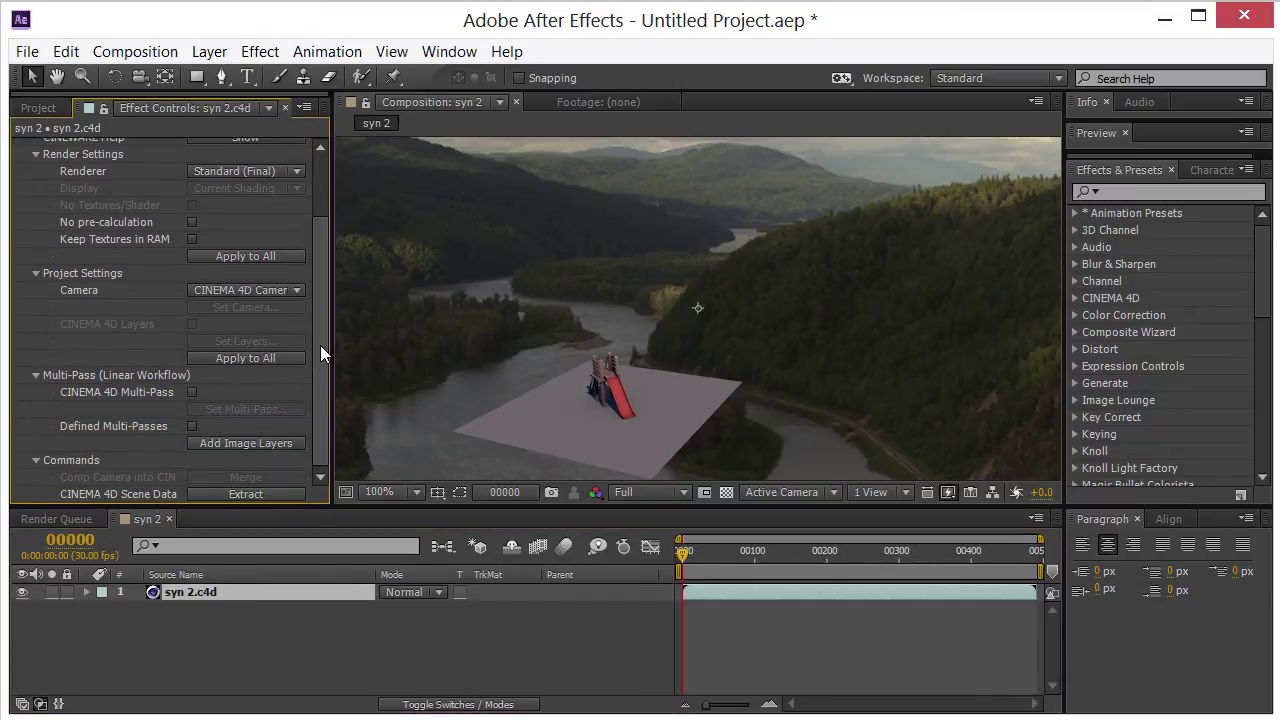
drag(320, 345, 322, 251)
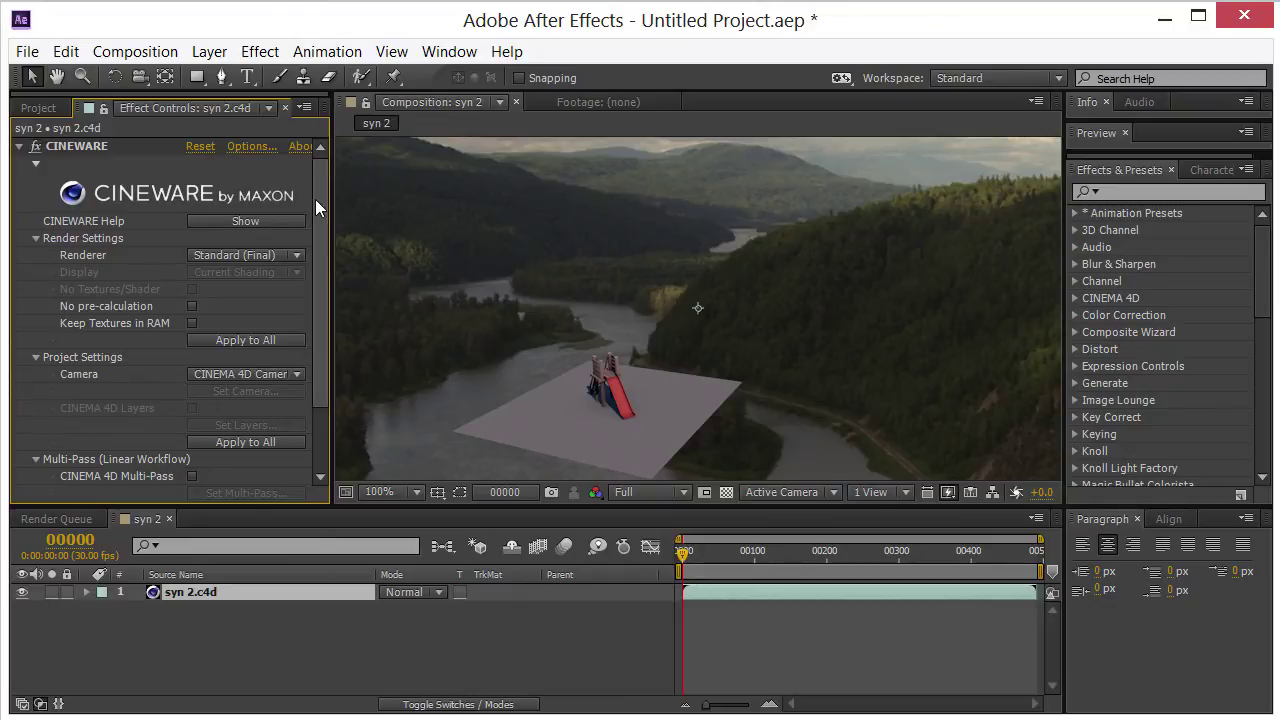
drag(315, 199, 323, 336)
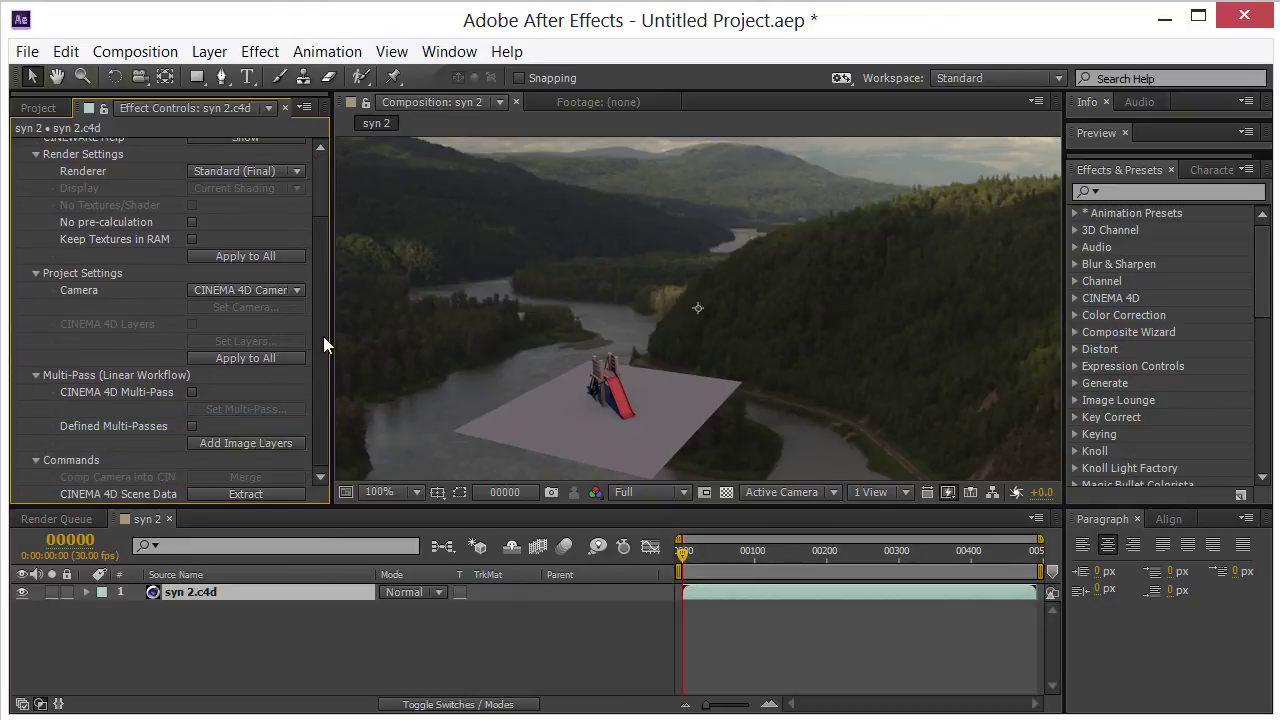
click(193, 391)
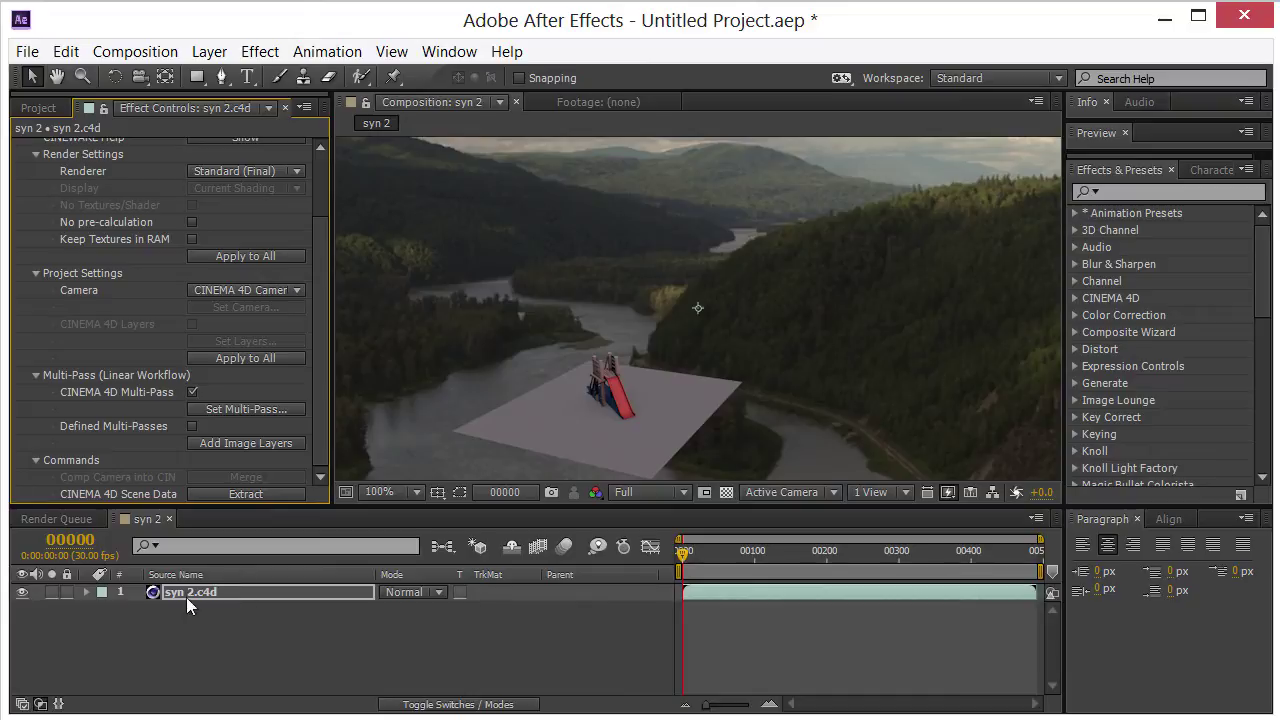
click(218, 408)
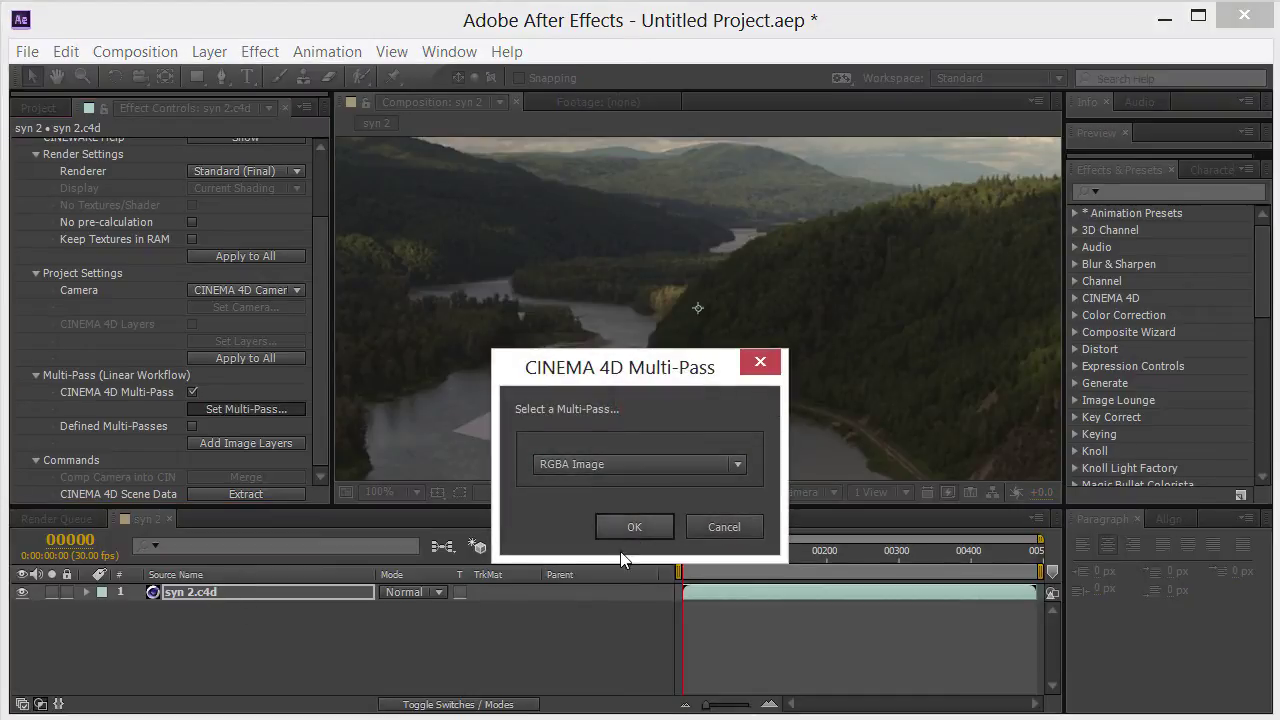
click(653, 527)
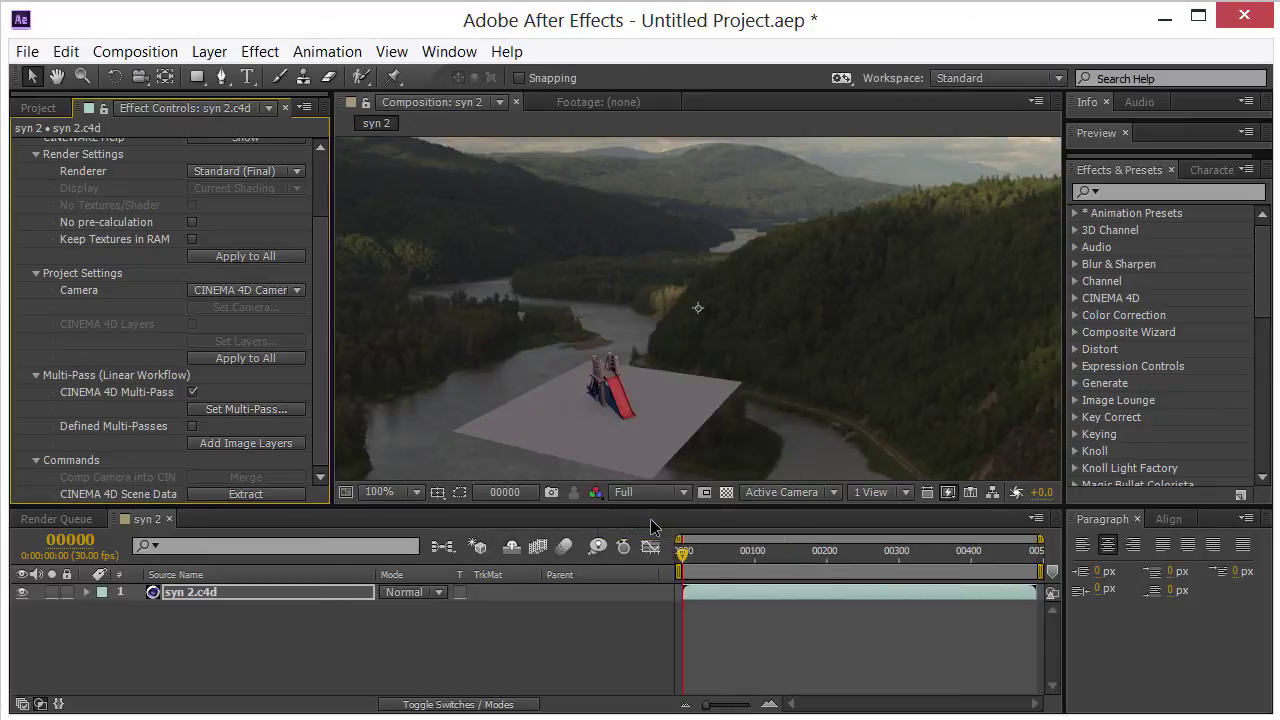
click(38, 107)
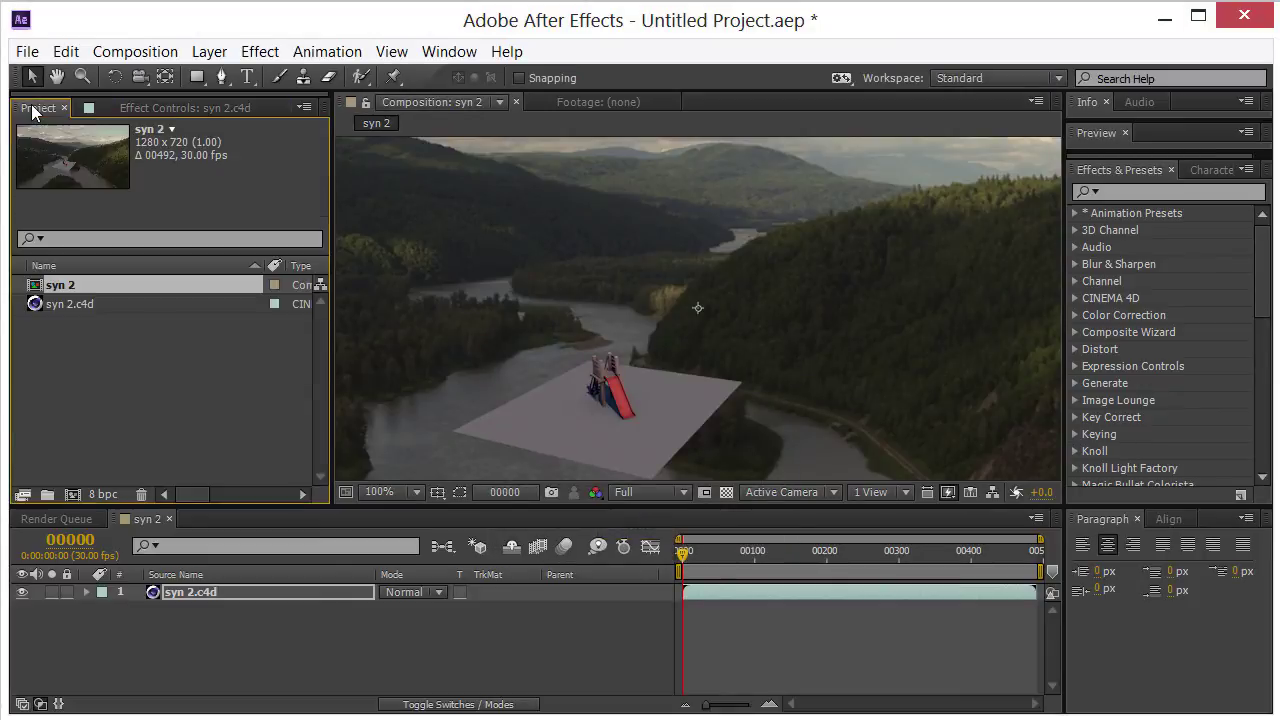
click(71, 303)
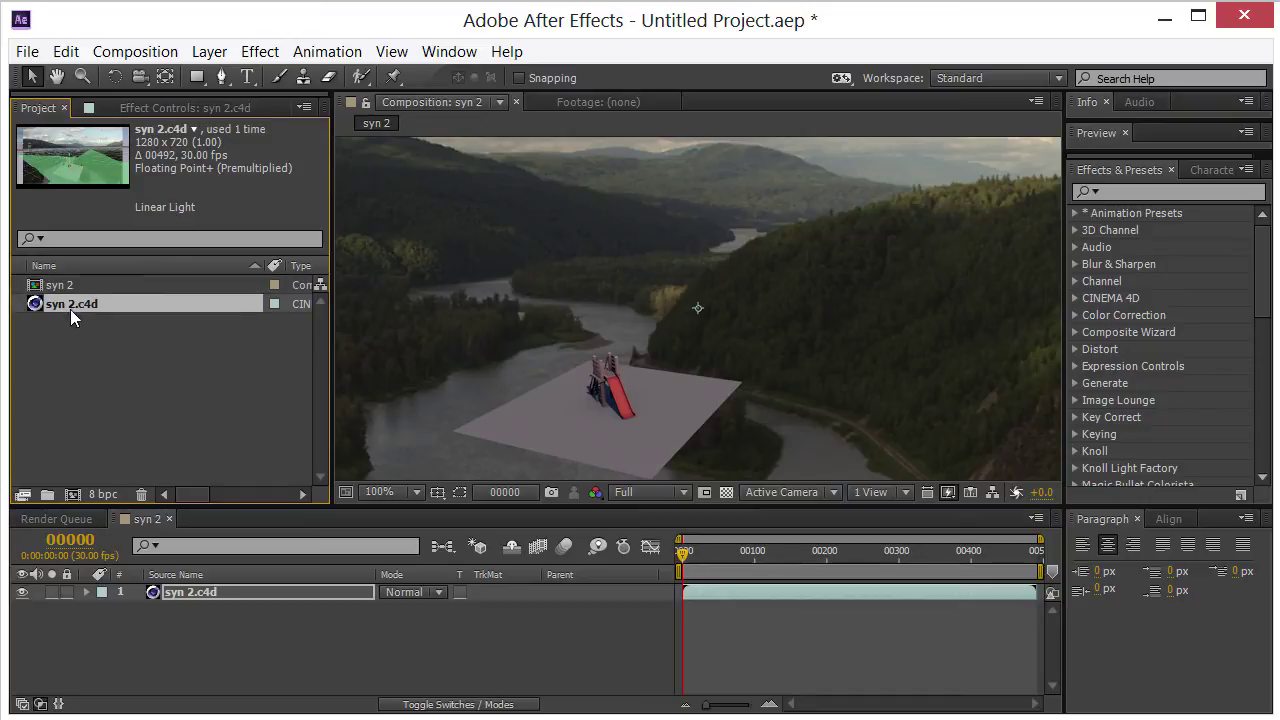
Step: Add a second syn 2.c4d layer and rename the layers RGBA and OBJ 1
drag(114, 303, 195, 588)
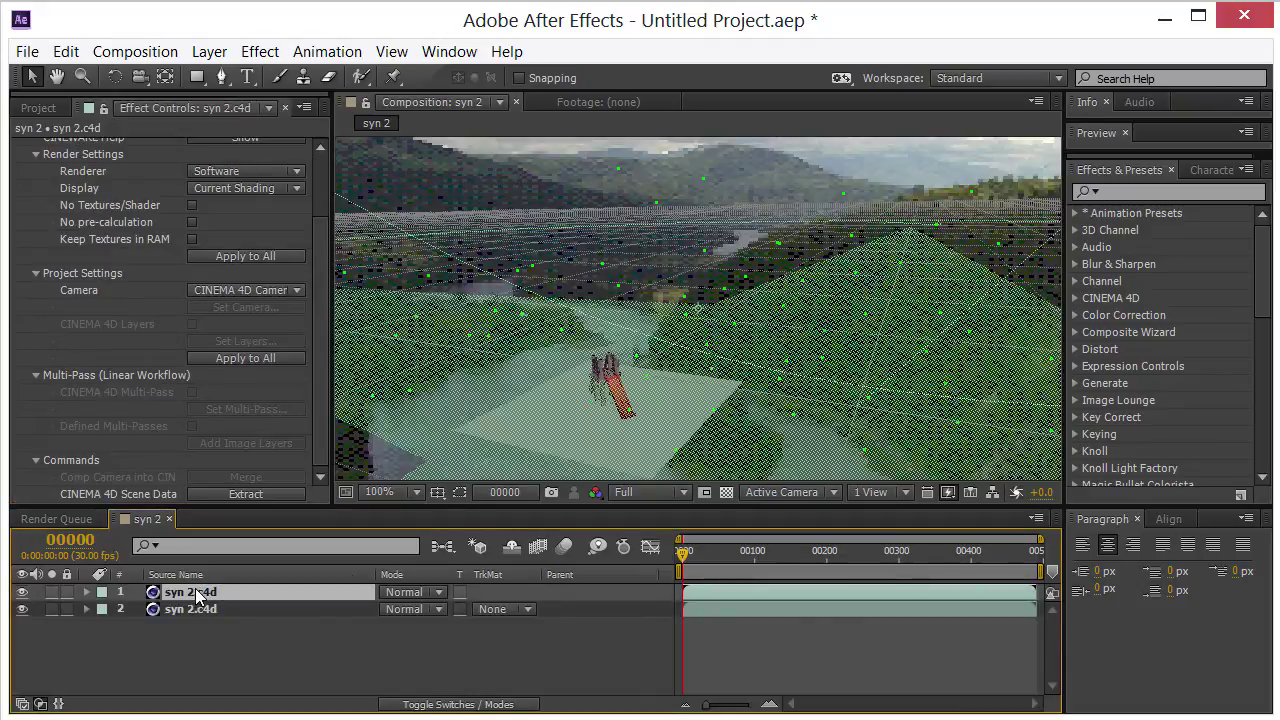
click(178, 610)
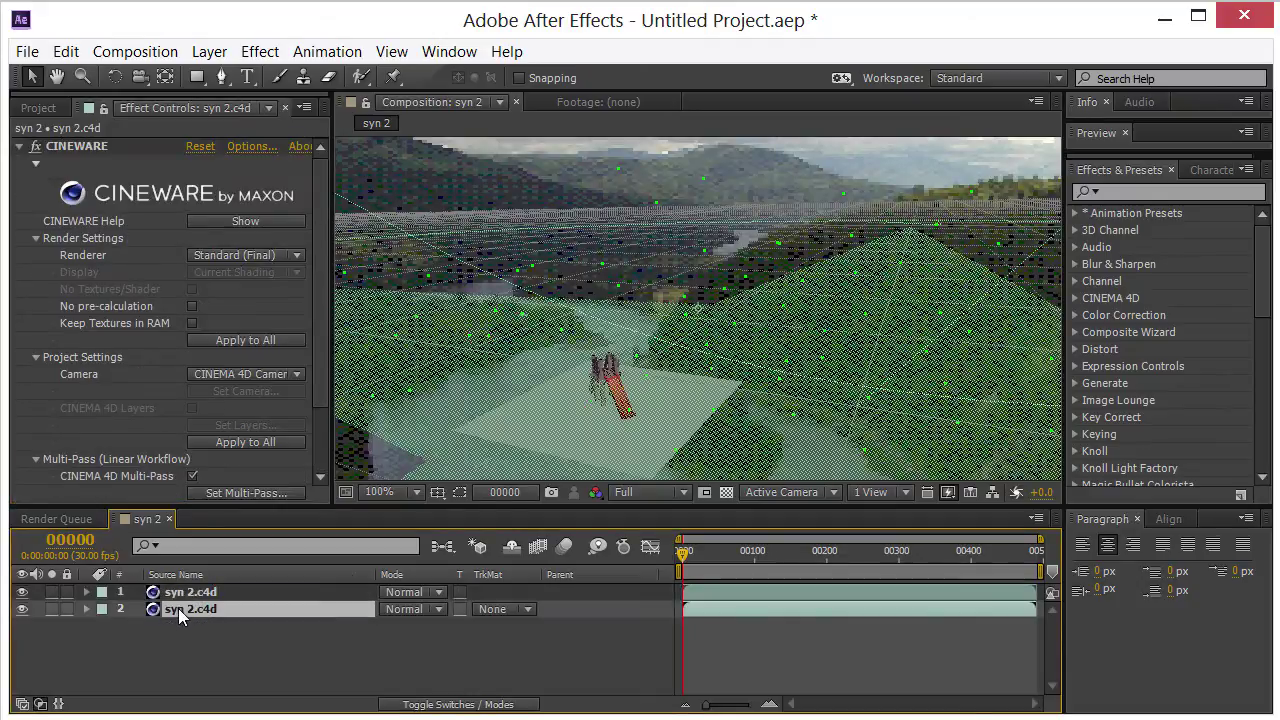
key(Return)
text(R)
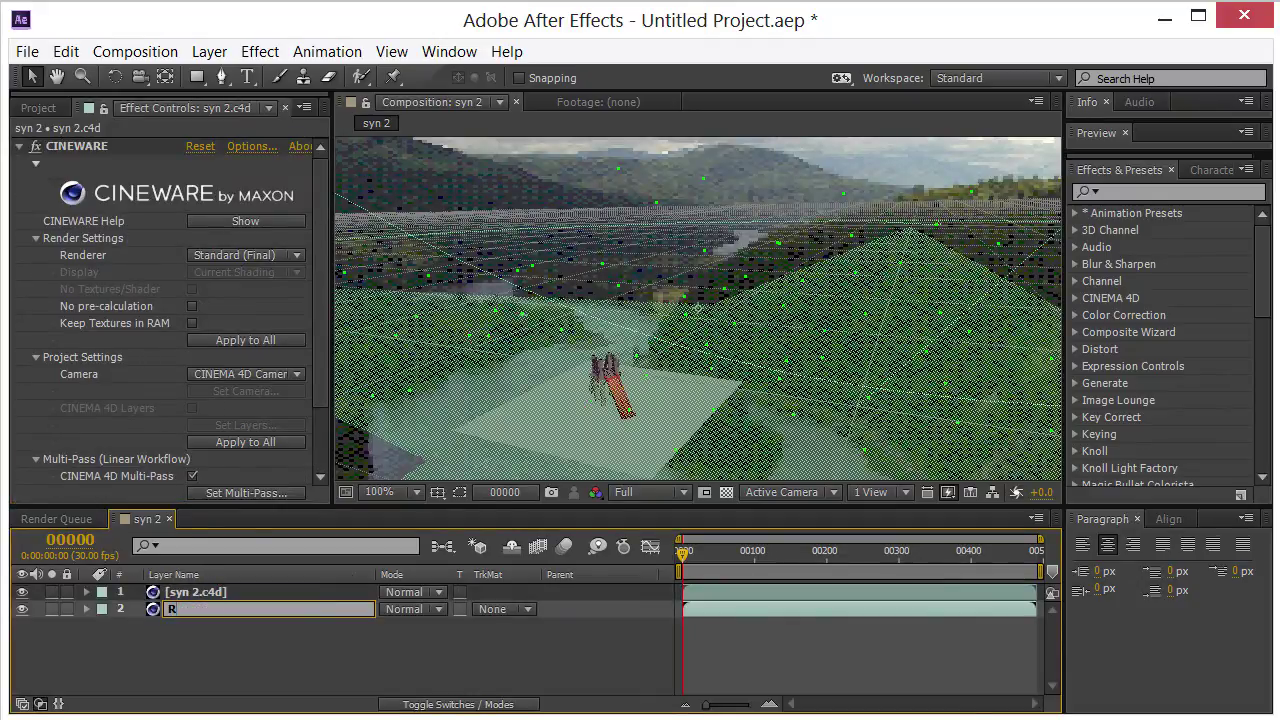
text(GBA)
key(Return)
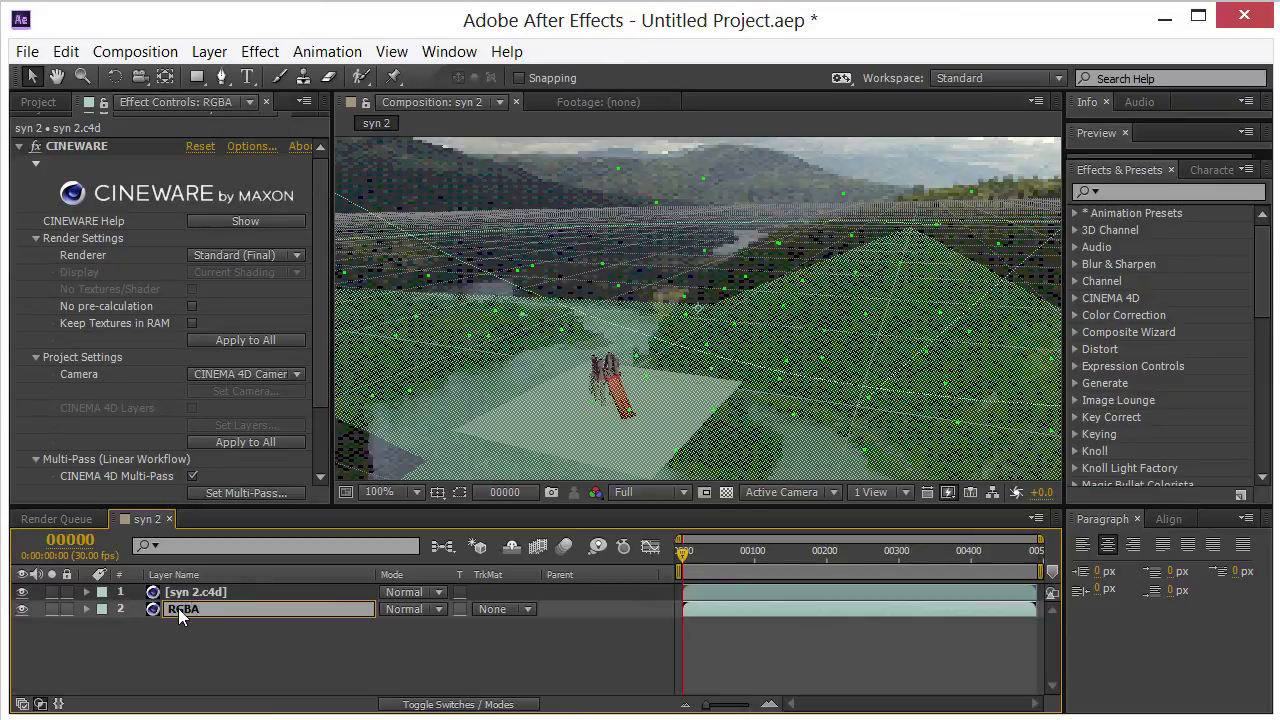
click(196, 594)
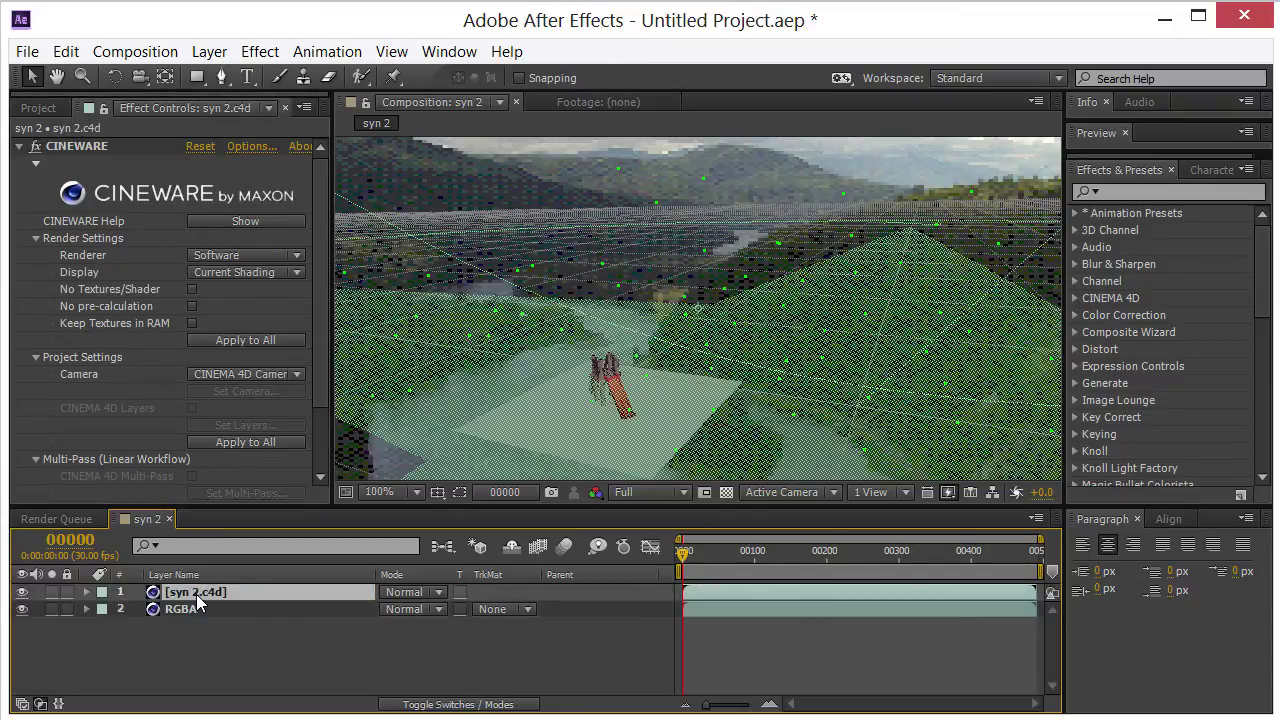
key(Return)
text(OB)
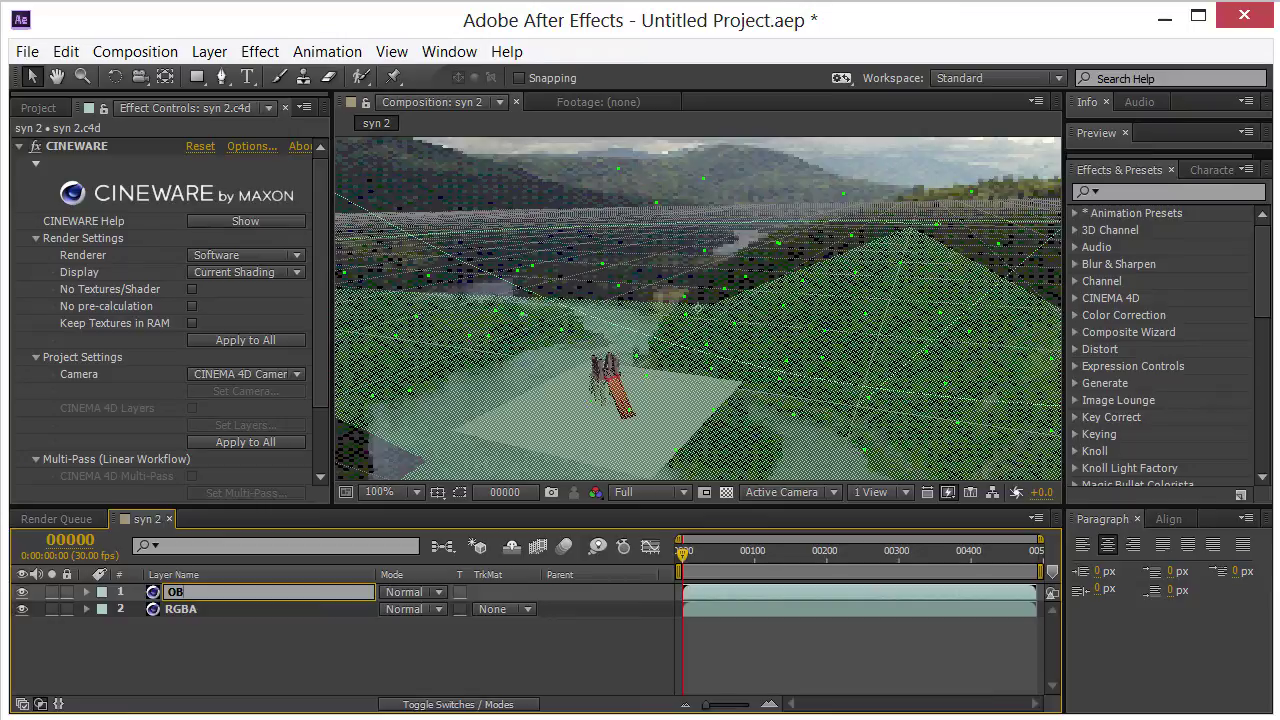
text(J 1)
key(Return)
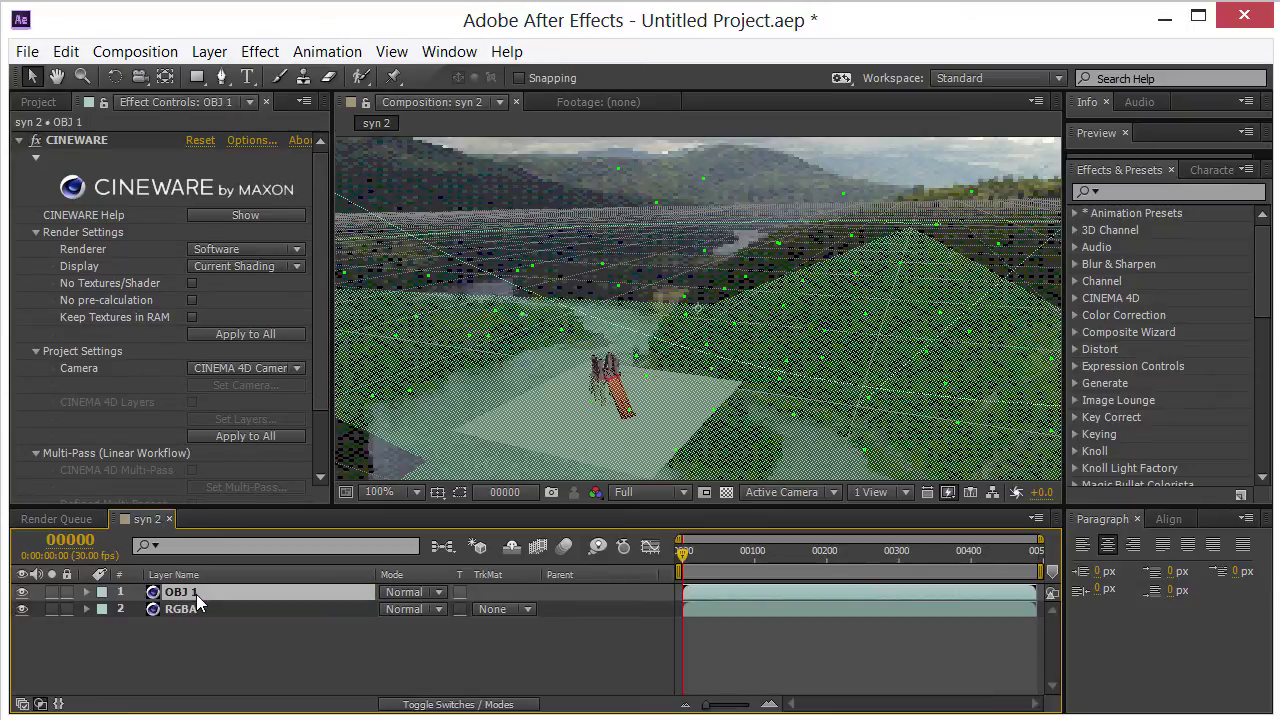
Step: Set OBJ 1 to the Standard (Final) renderer with the Object Buffer multi-pass only
click(215, 252)
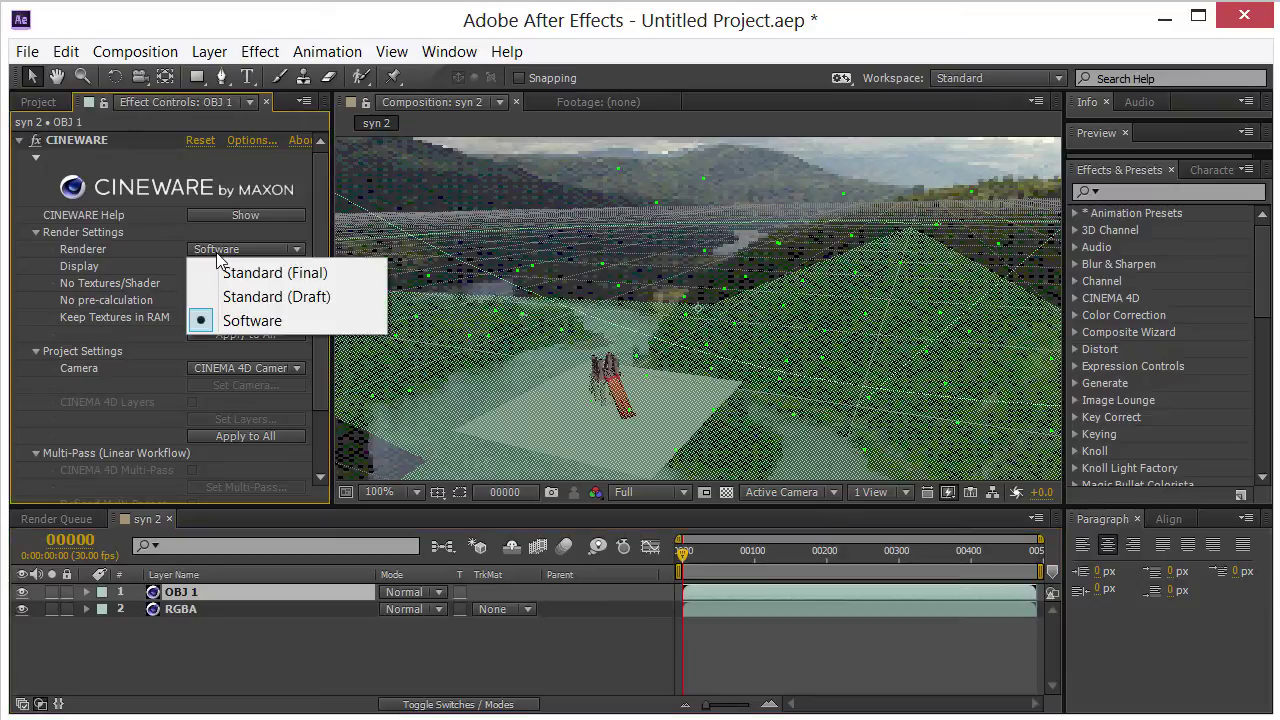
click(236, 271)
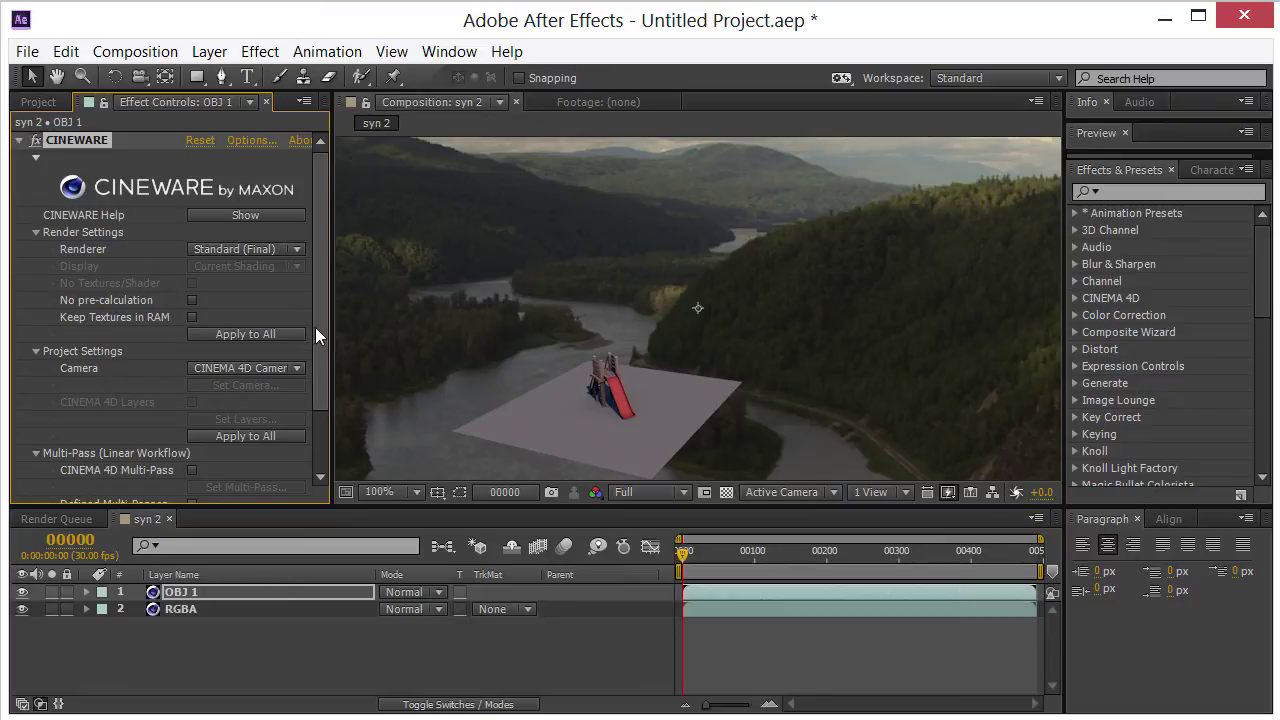
drag(316, 327, 316, 428)
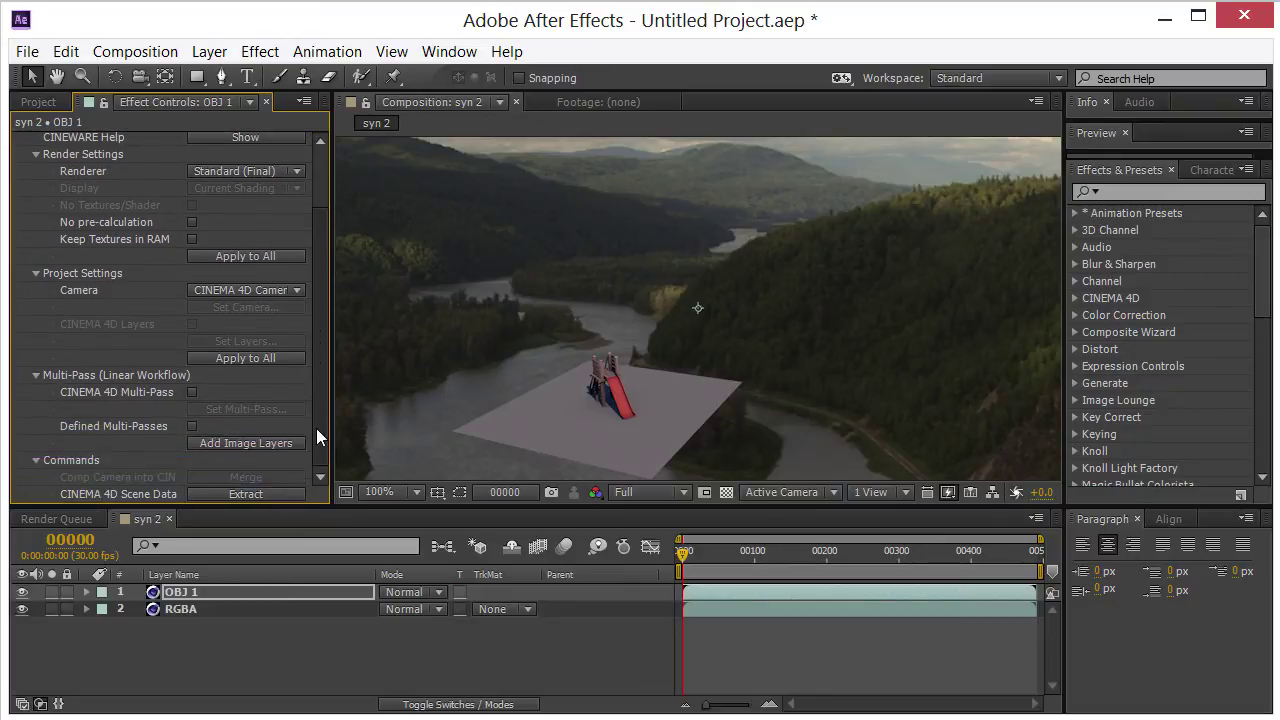
click(192, 392)
click(216, 408)
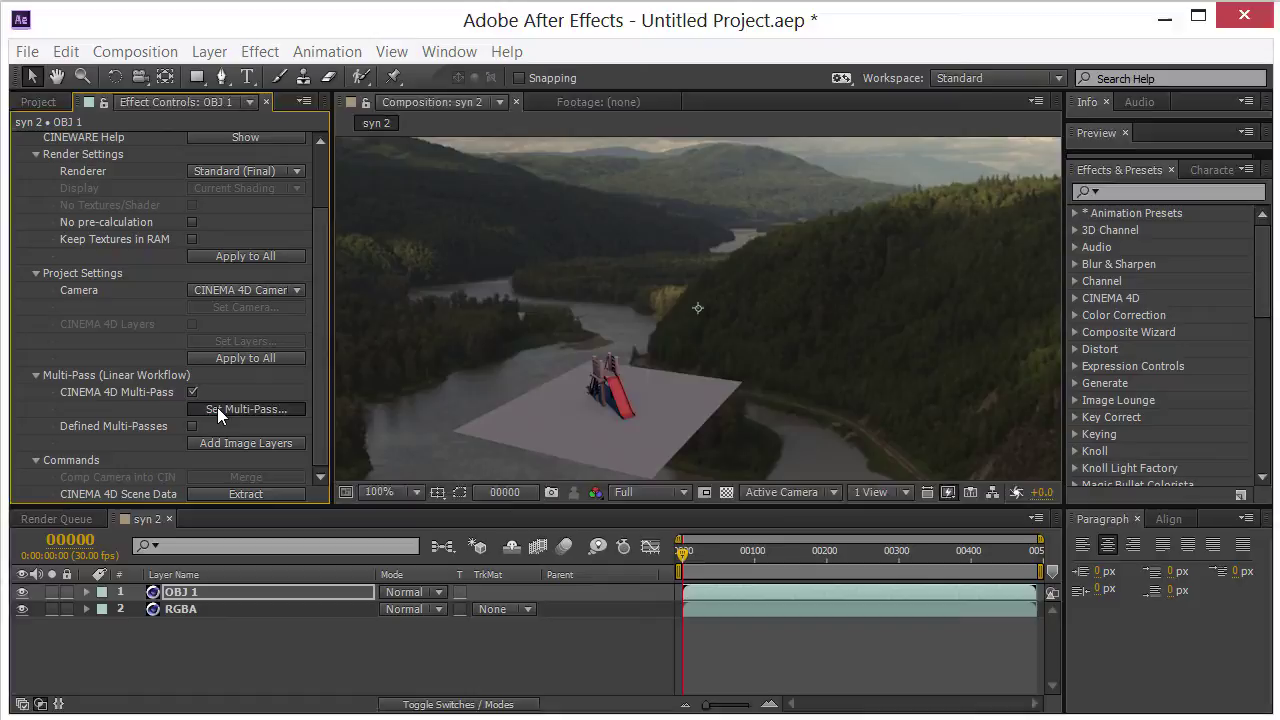
click(641, 463)
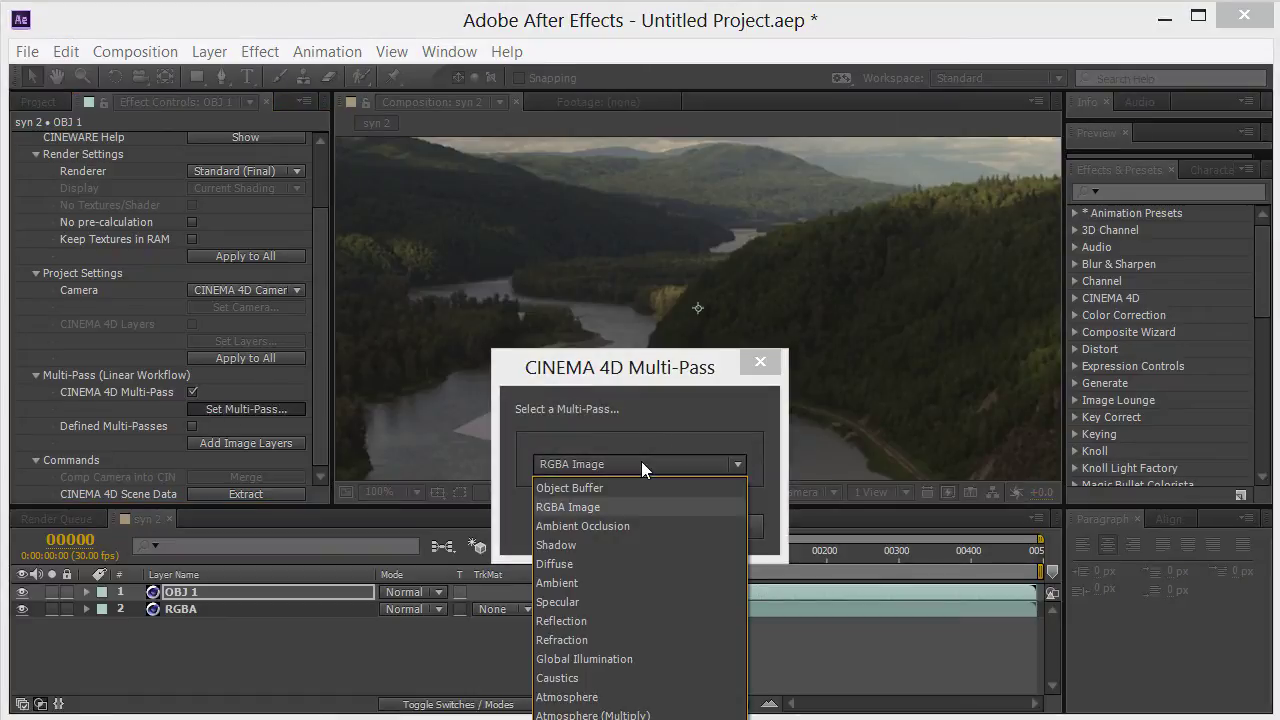
click(630, 481)
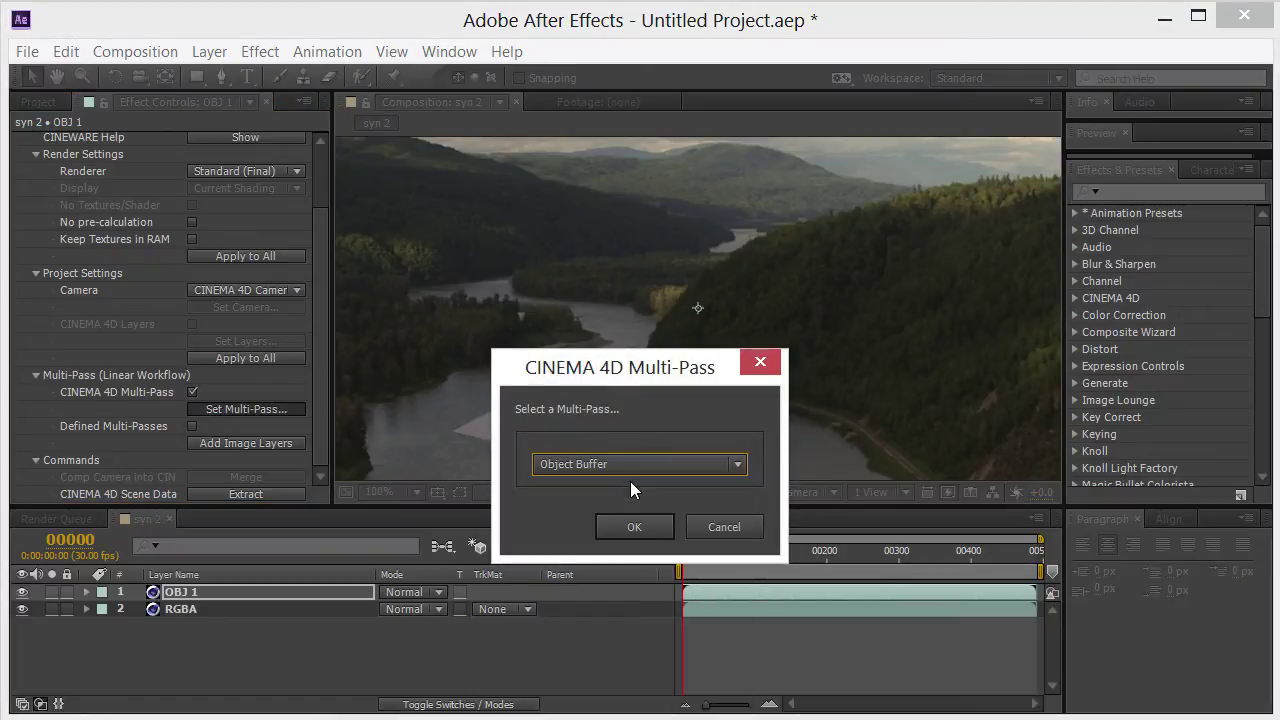
click(633, 527)
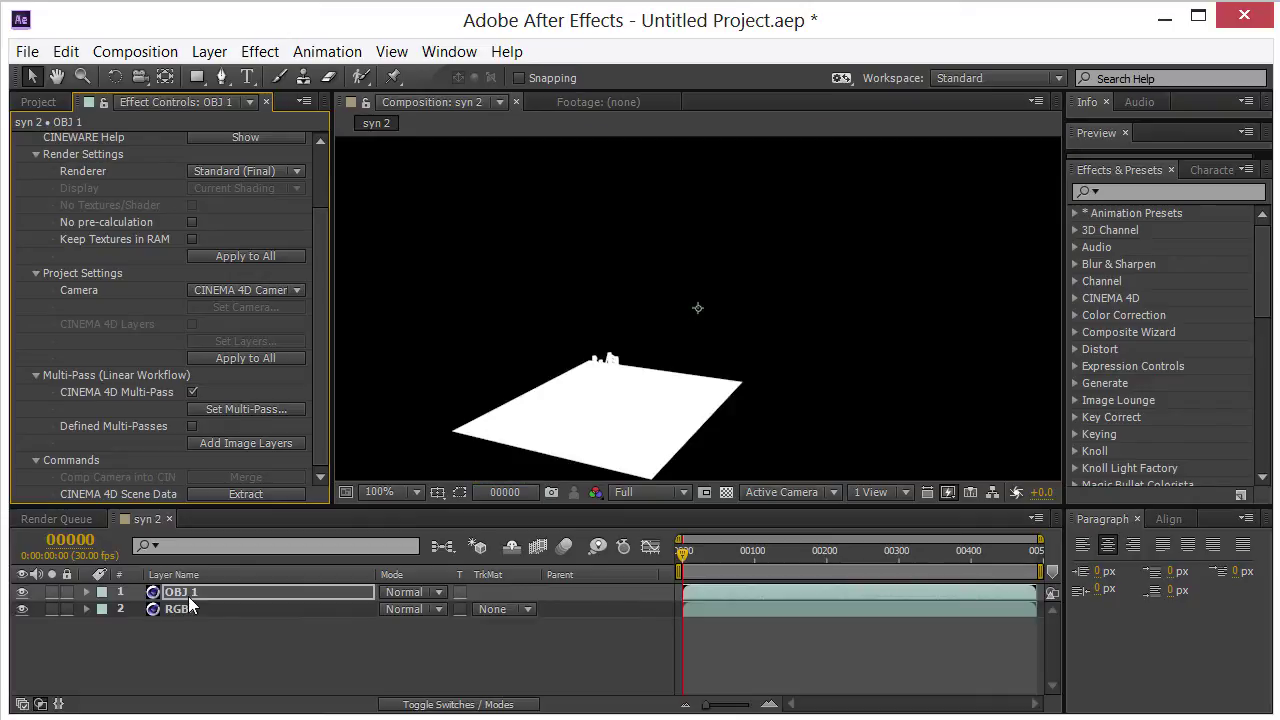
Step: Set the RGBA layer's track matte to Luma Matte "OBJ 1"
click(518, 609)
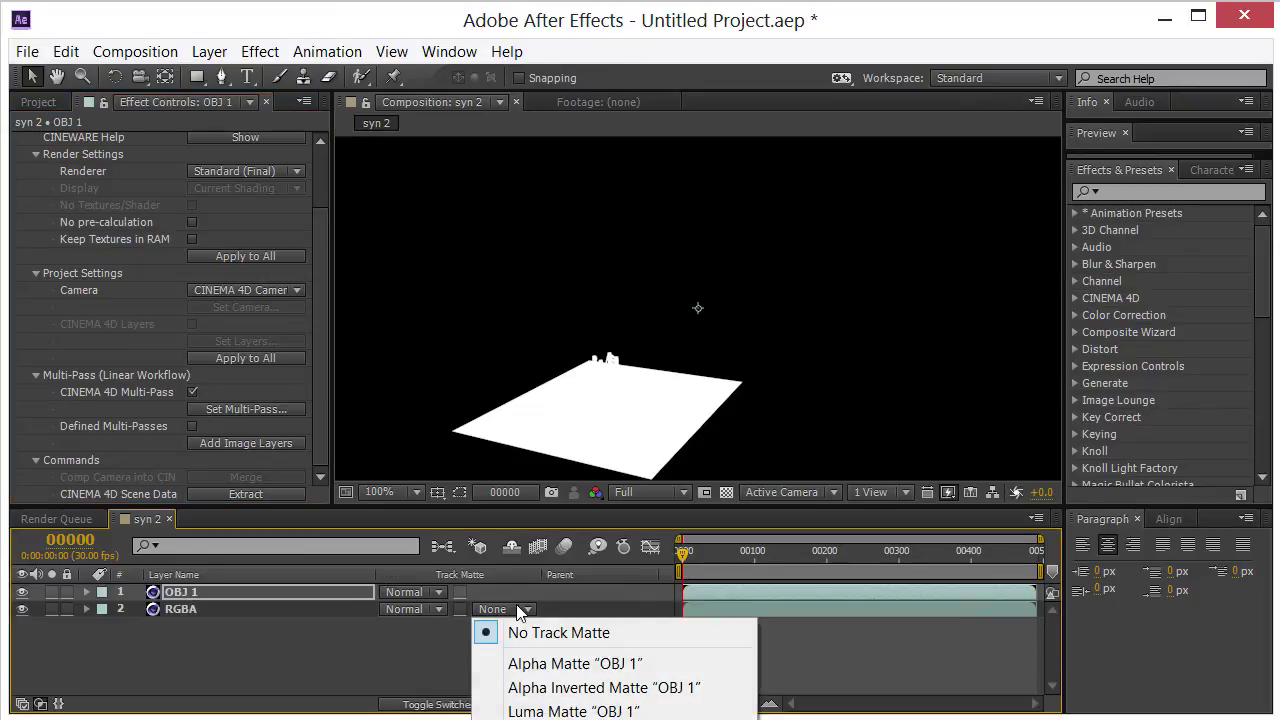
click(540, 711)
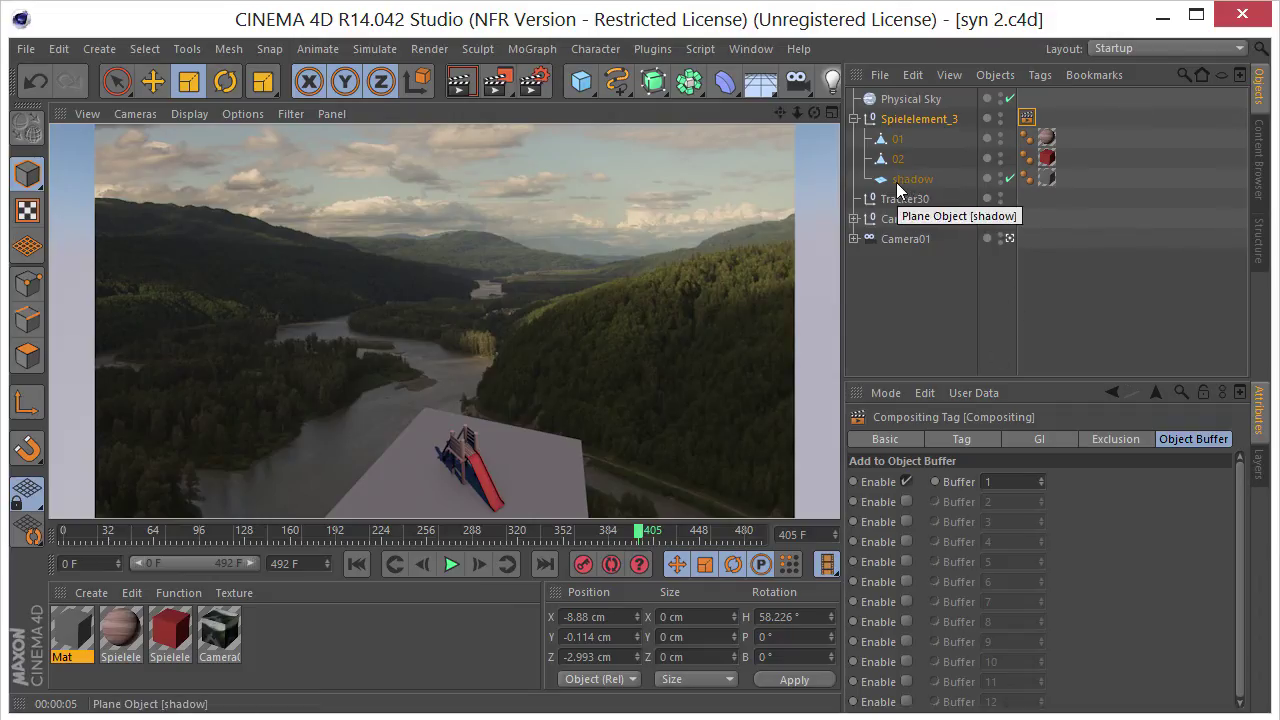
Step: Pull 'shadow' out of Spielelement_3 to the top level, save syn 2.c4d, and return to After Effects
click(905, 181)
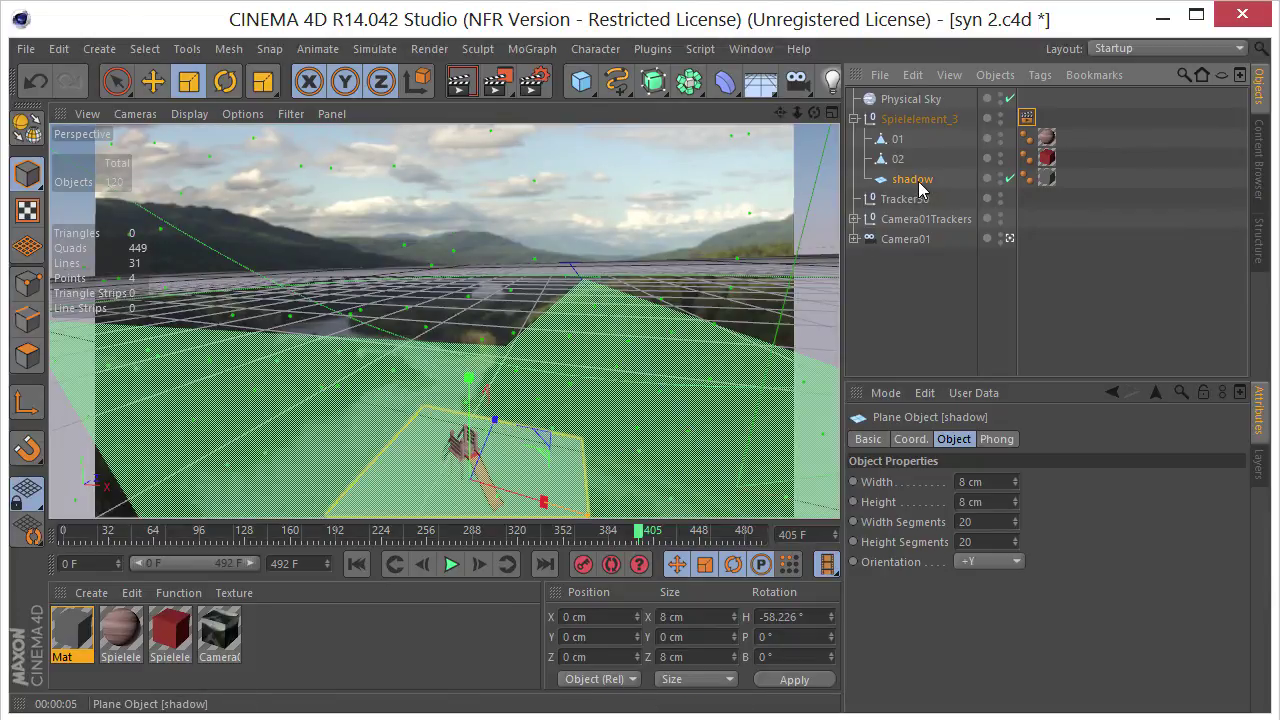
drag(919, 188, 900, 200)
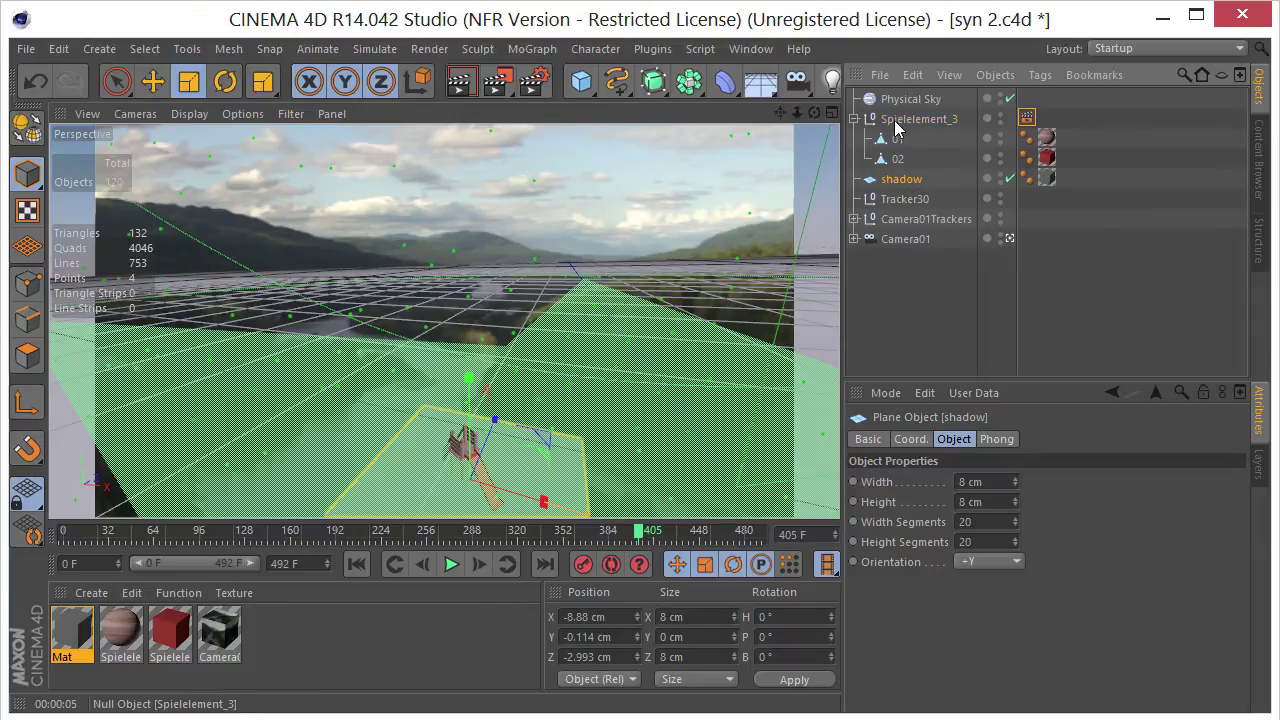
click(27, 49)
click(69, 217)
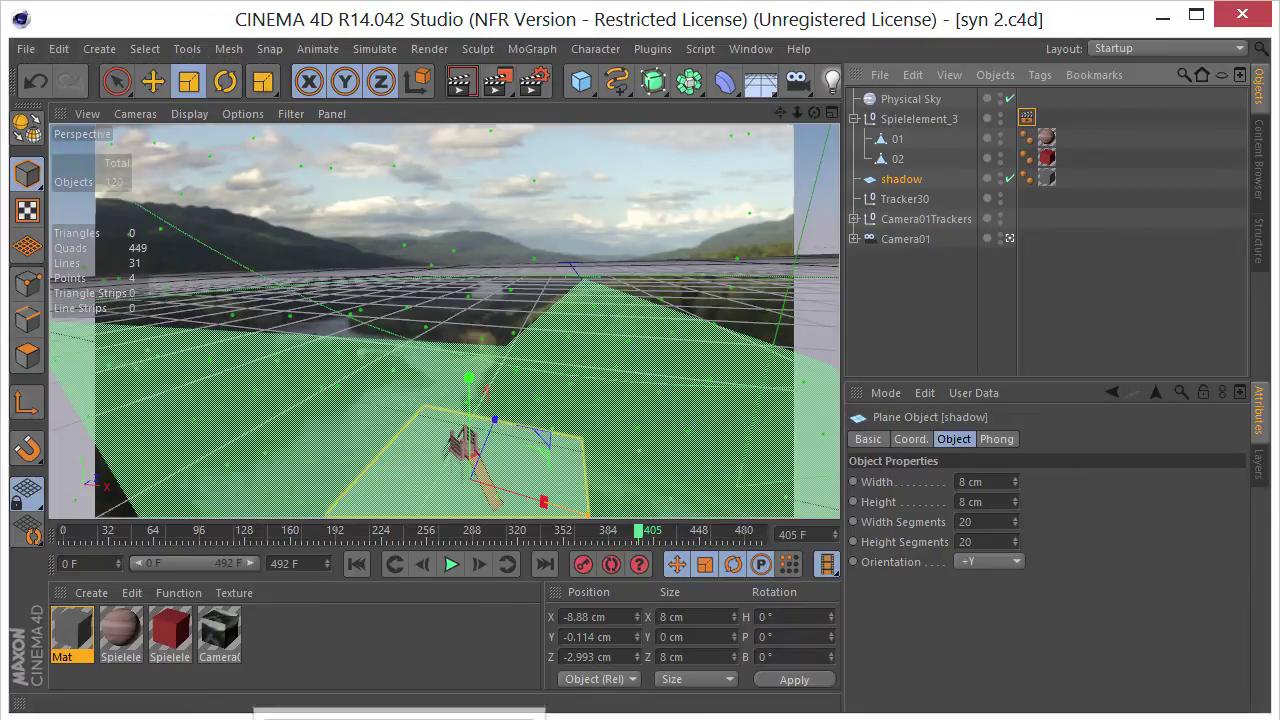
click(400, 712)
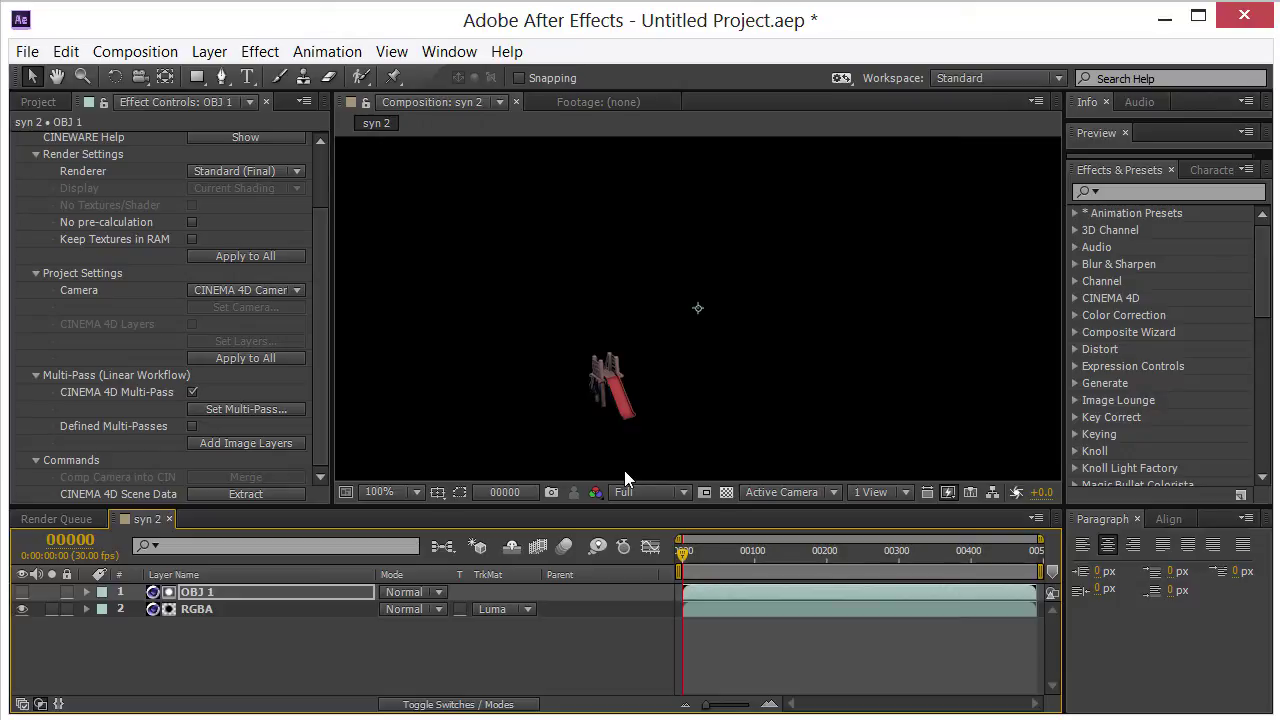
Step: Import river_00000.png from the Render folder as a PNG sequence
click(39, 102)
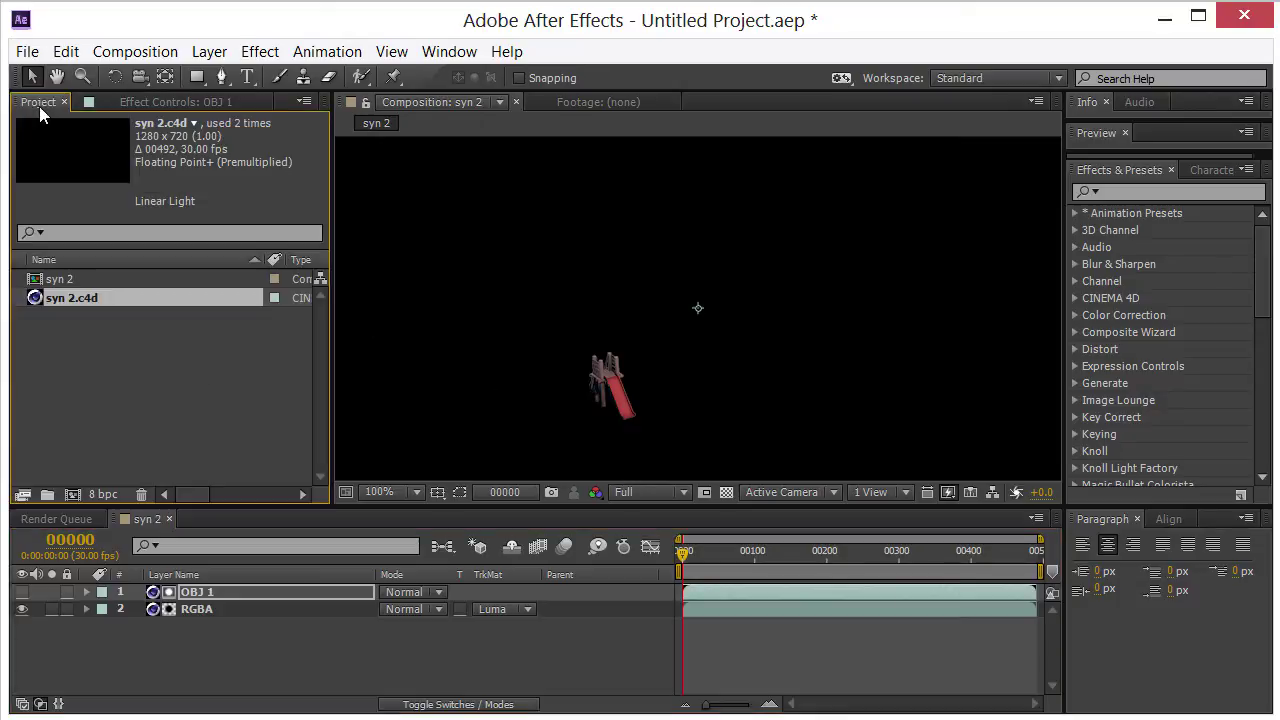
double_click(176, 335)
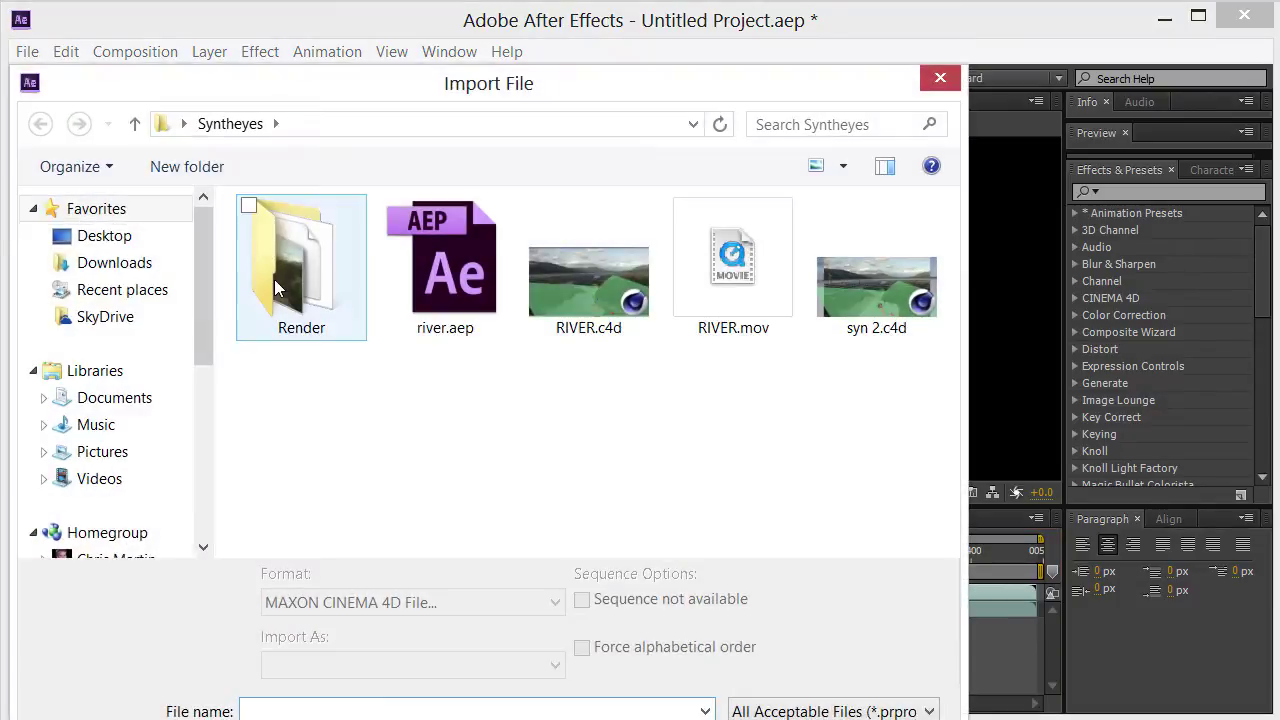
double_click(279, 289)
click(285, 262)
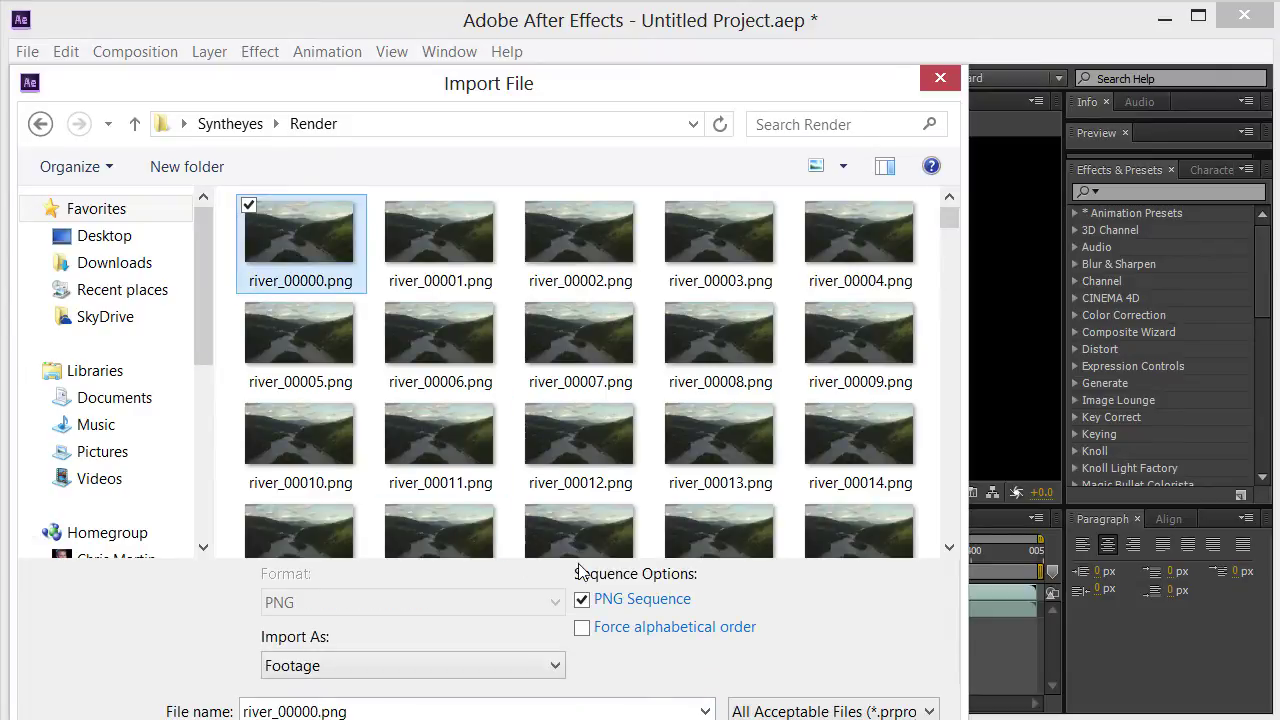
key(Return)
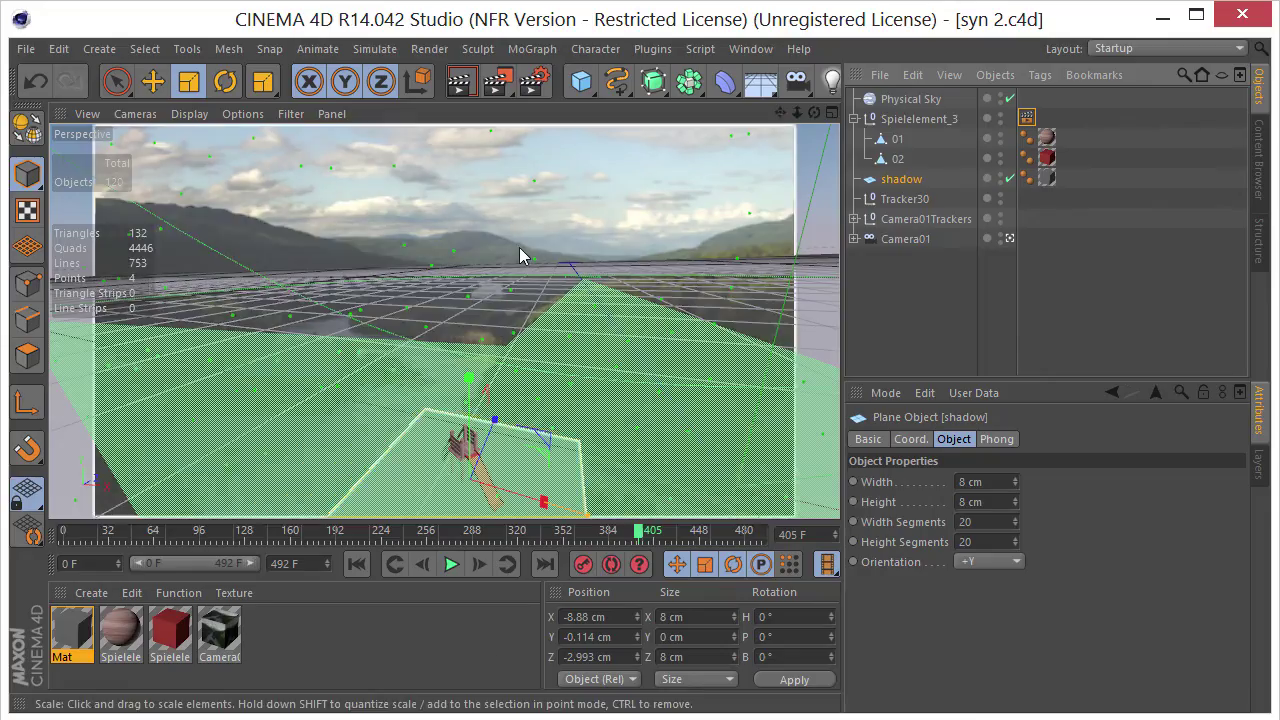
Step: Set the Cinema 4D output frame rate to 24 and save syn 2.c4d
click(535, 88)
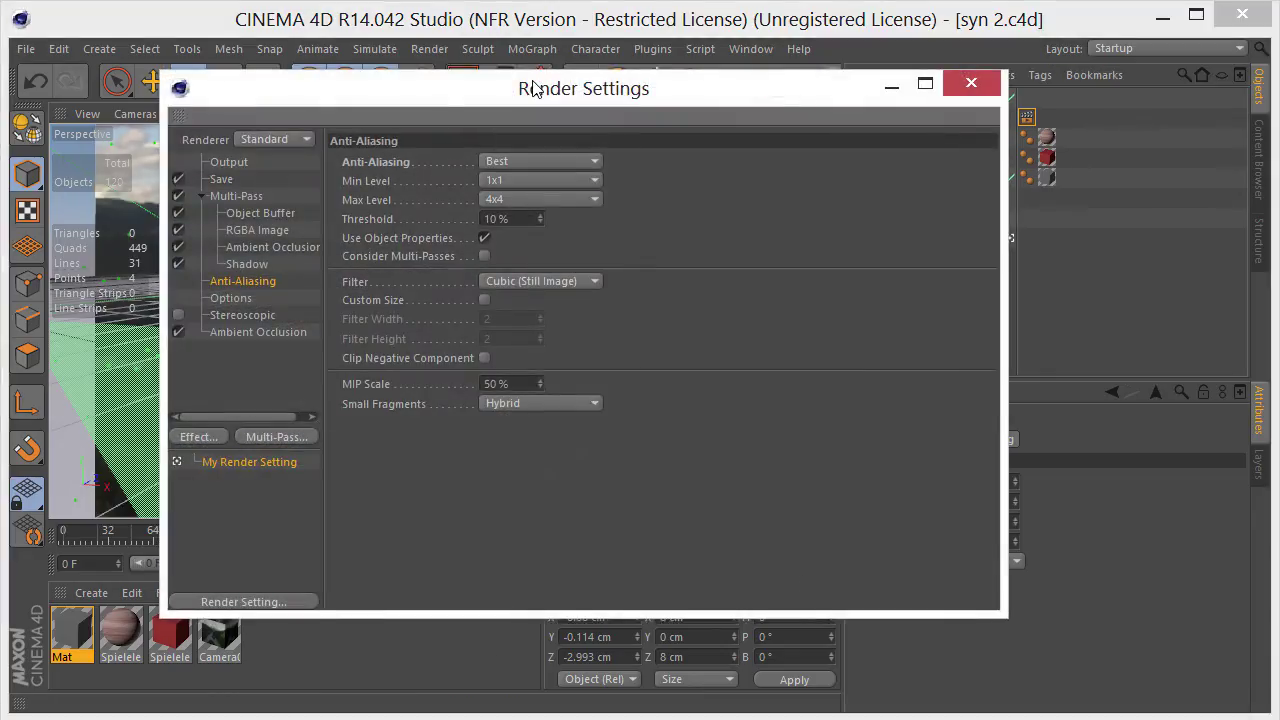
click(226, 180)
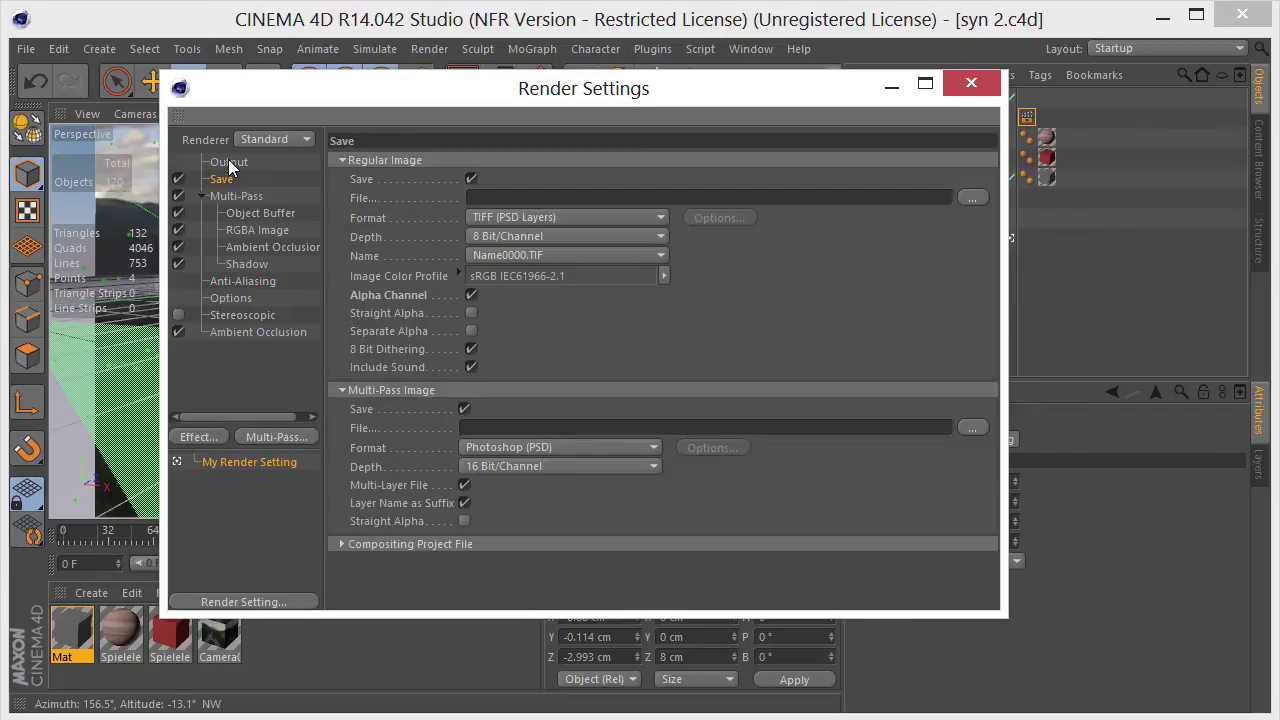
click(229, 163)
double_click(478, 341)
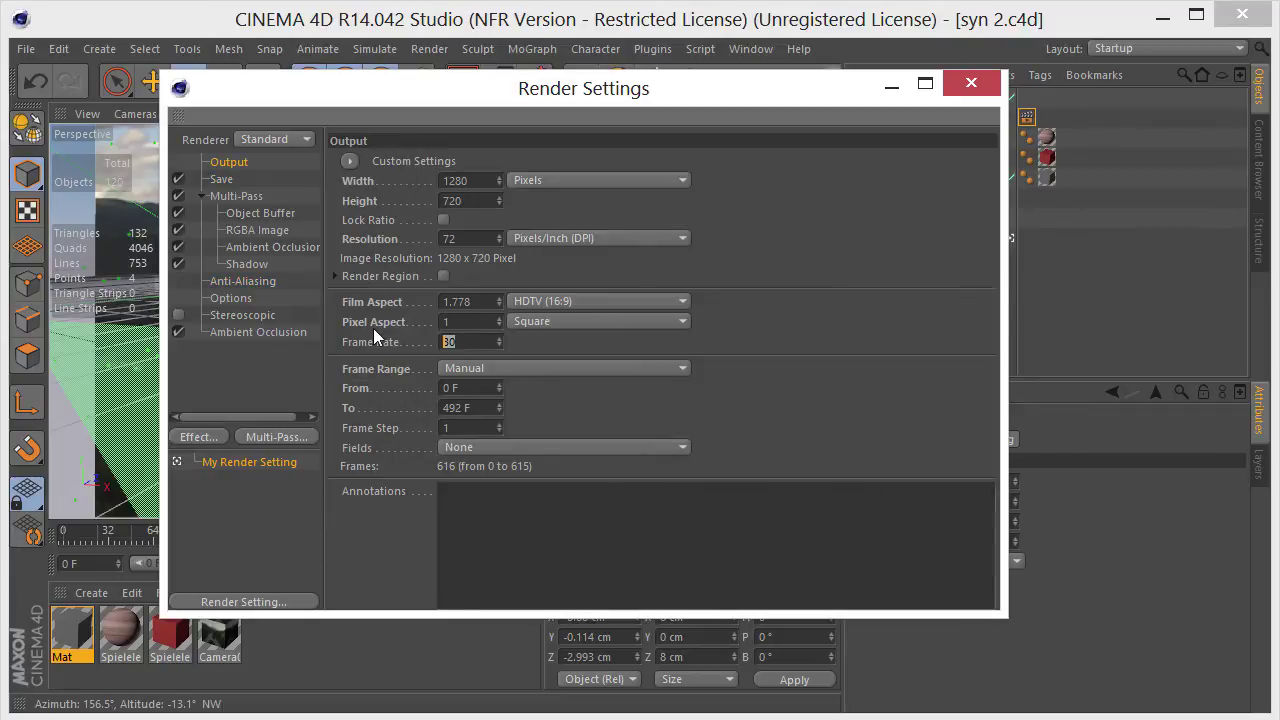
text(24)
click(909, 287)
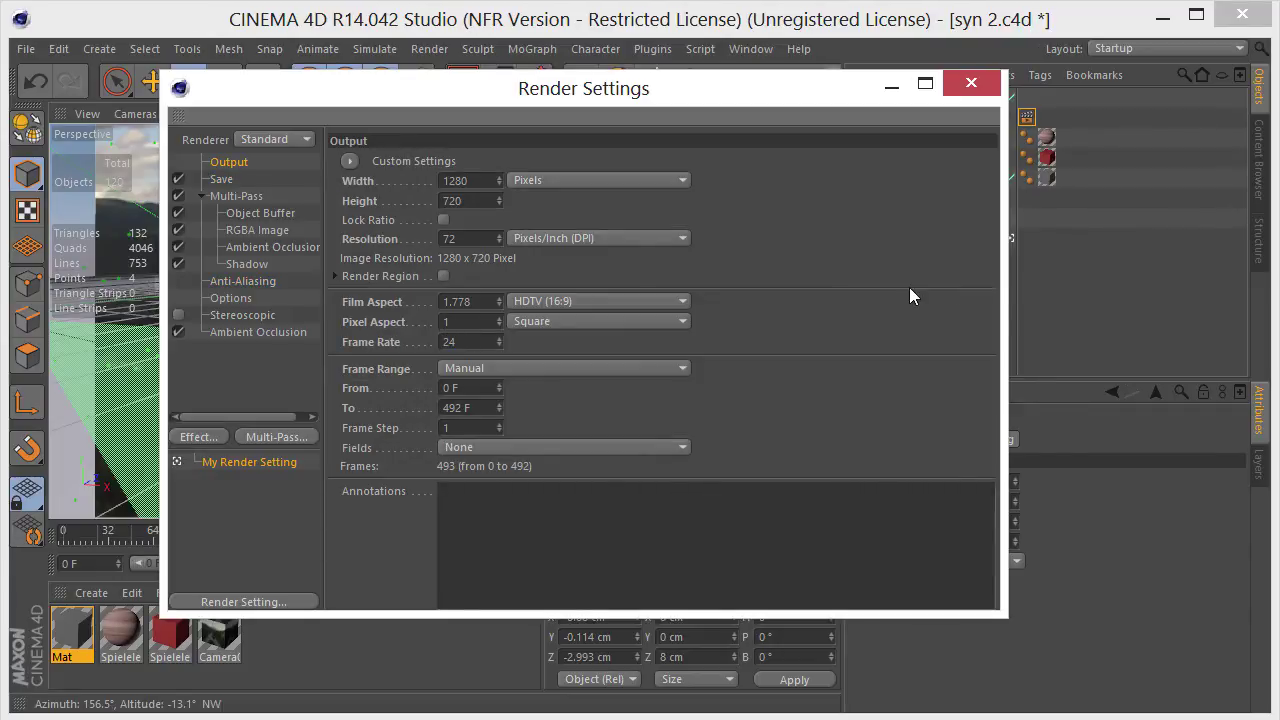
click(978, 86)
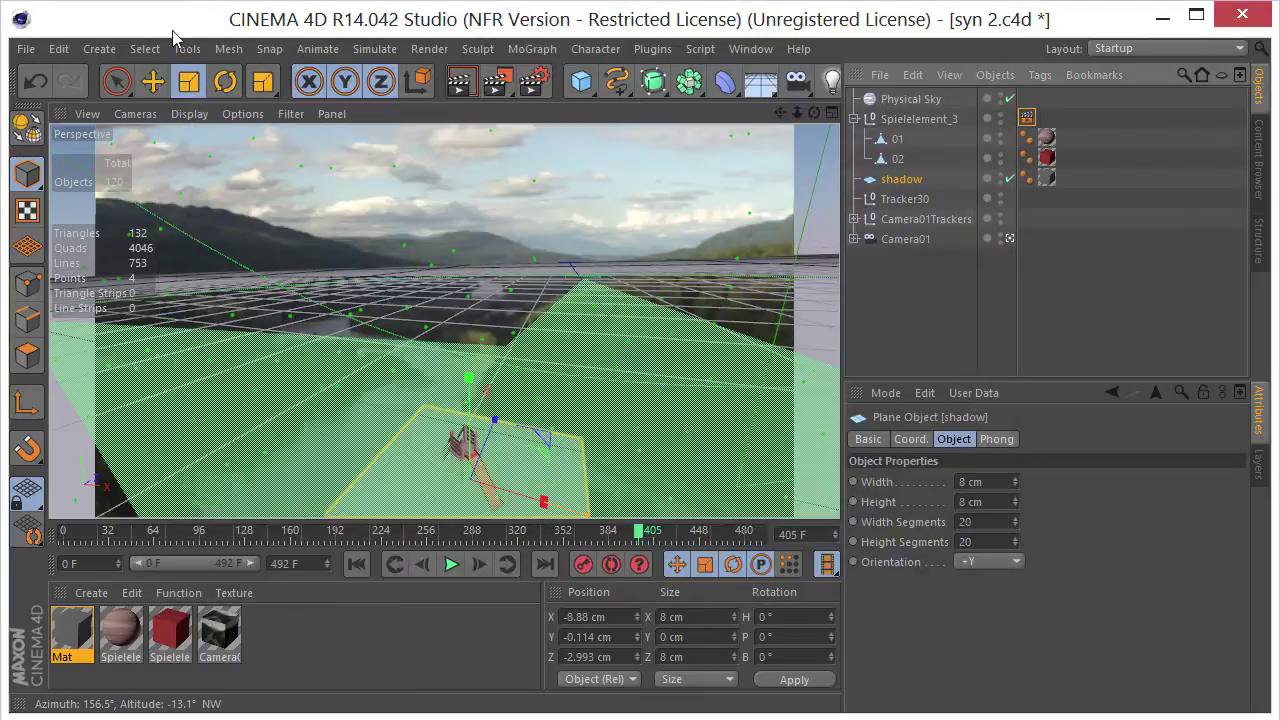
click(25, 48)
click(45, 213)
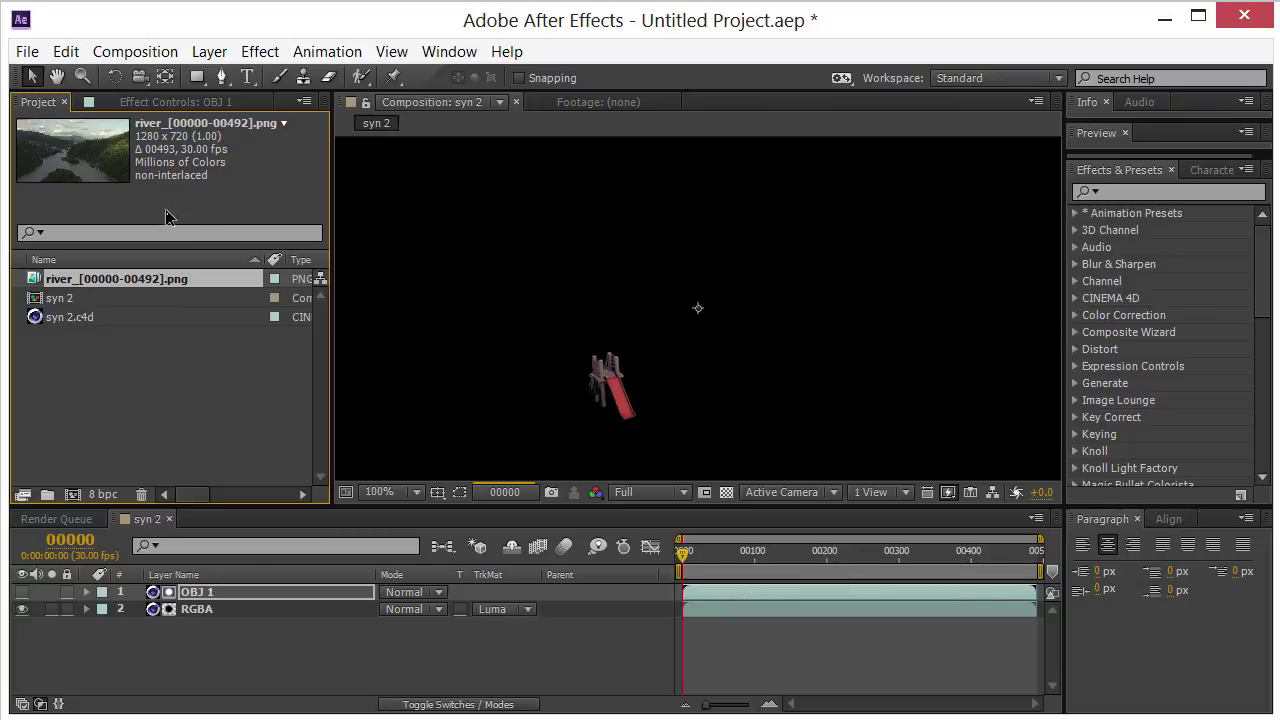
Step: Interpret the river PNG sequence at 24 fps and dismiss the Cineware crash error
right_click(141, 277)
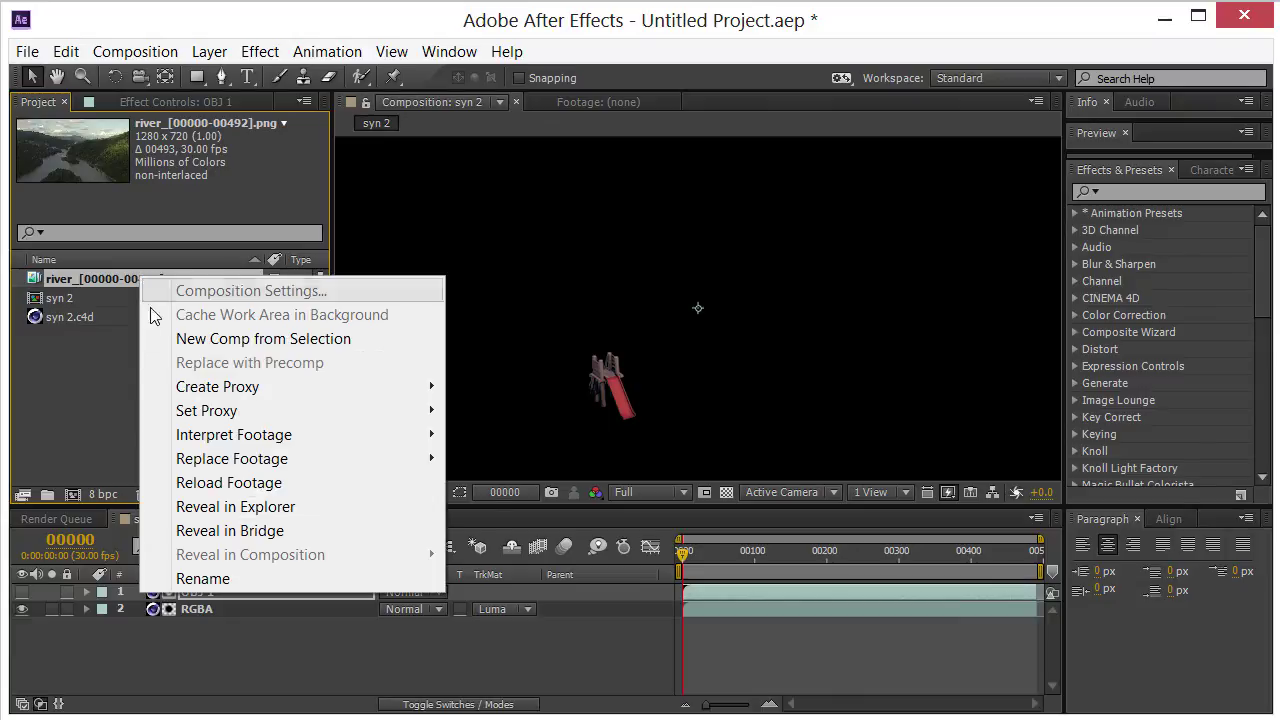
mouse_move(262, 436)
click(505, 436)
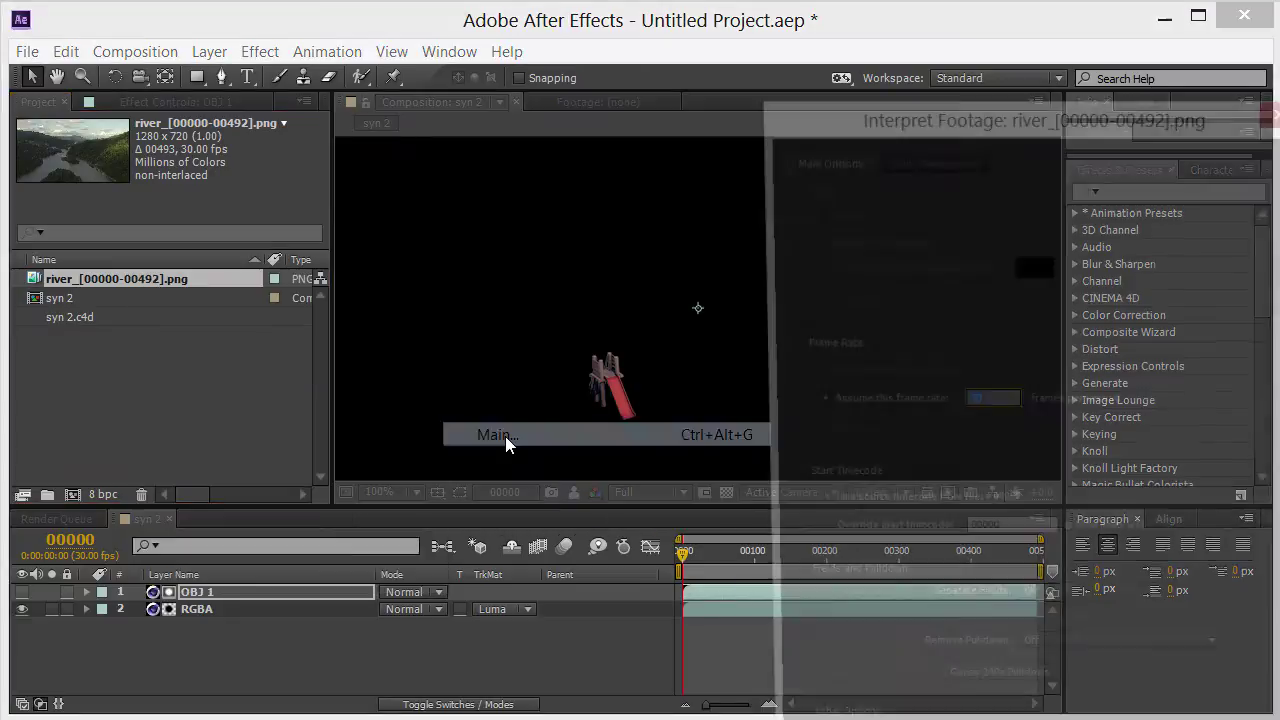
drag(913, 108, 680, 50)
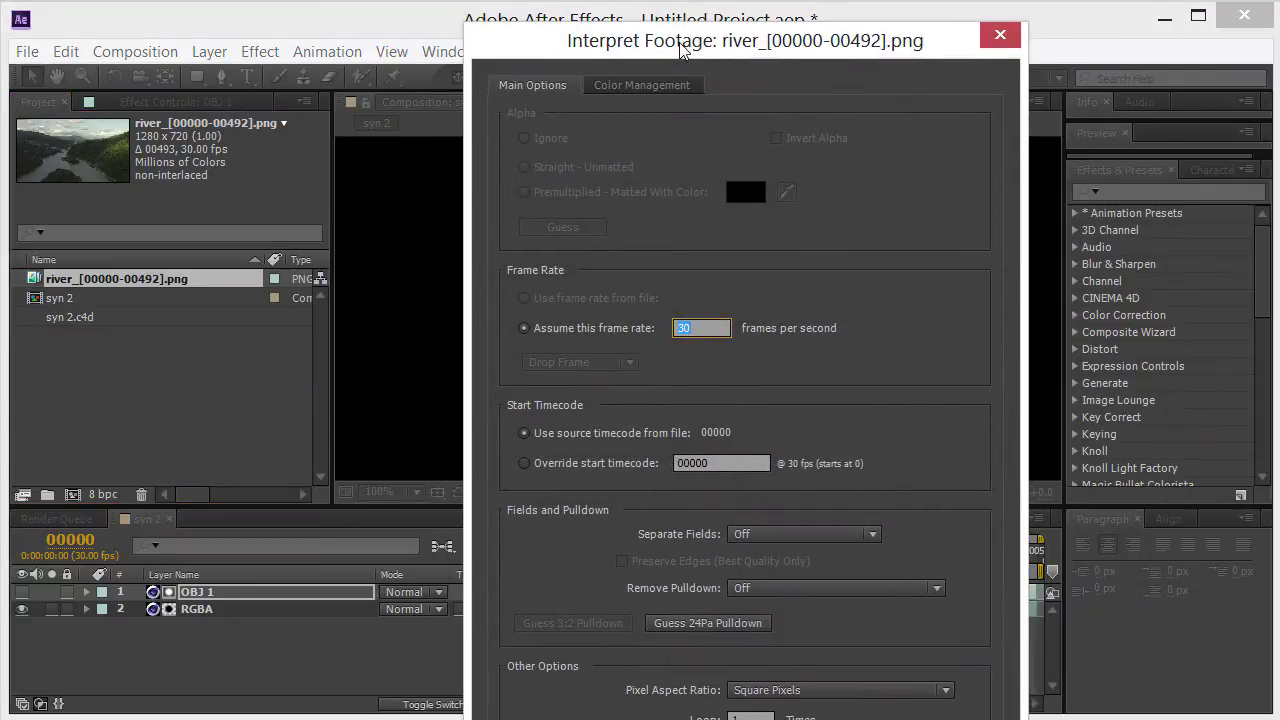
text(24)
drag(902, 50, 632, 55)
key(Return)
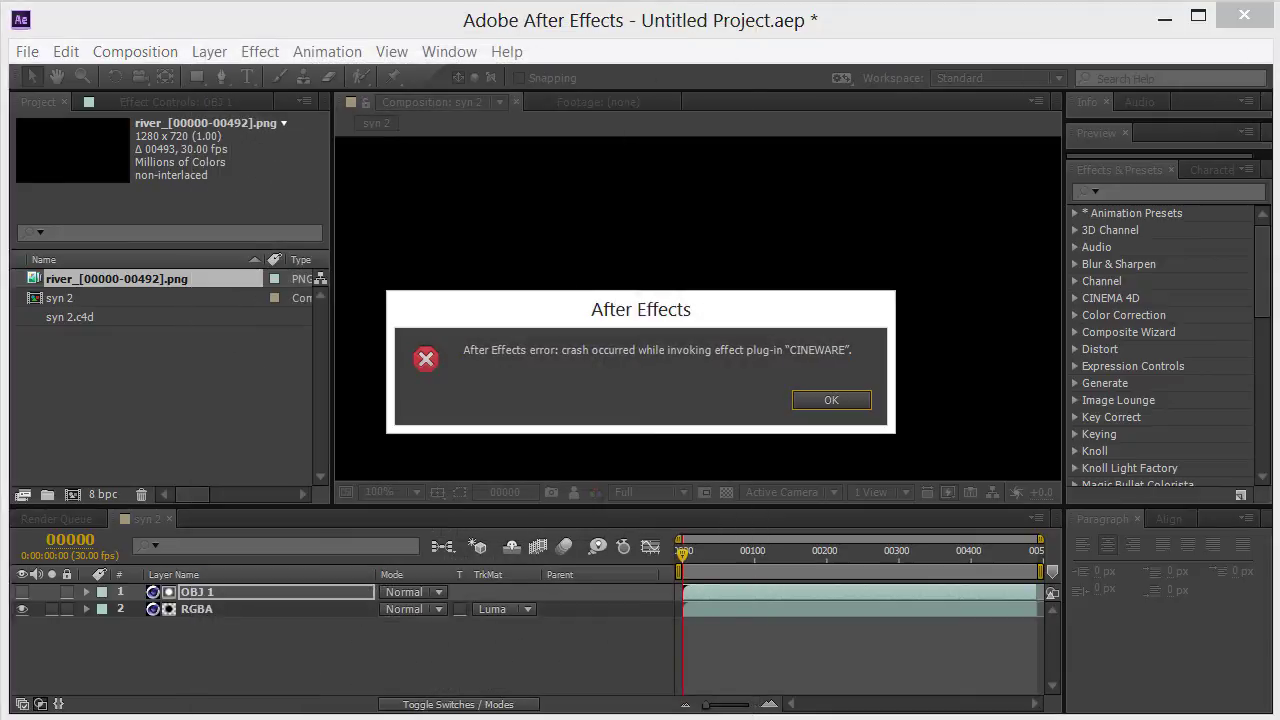
click(832, 400)
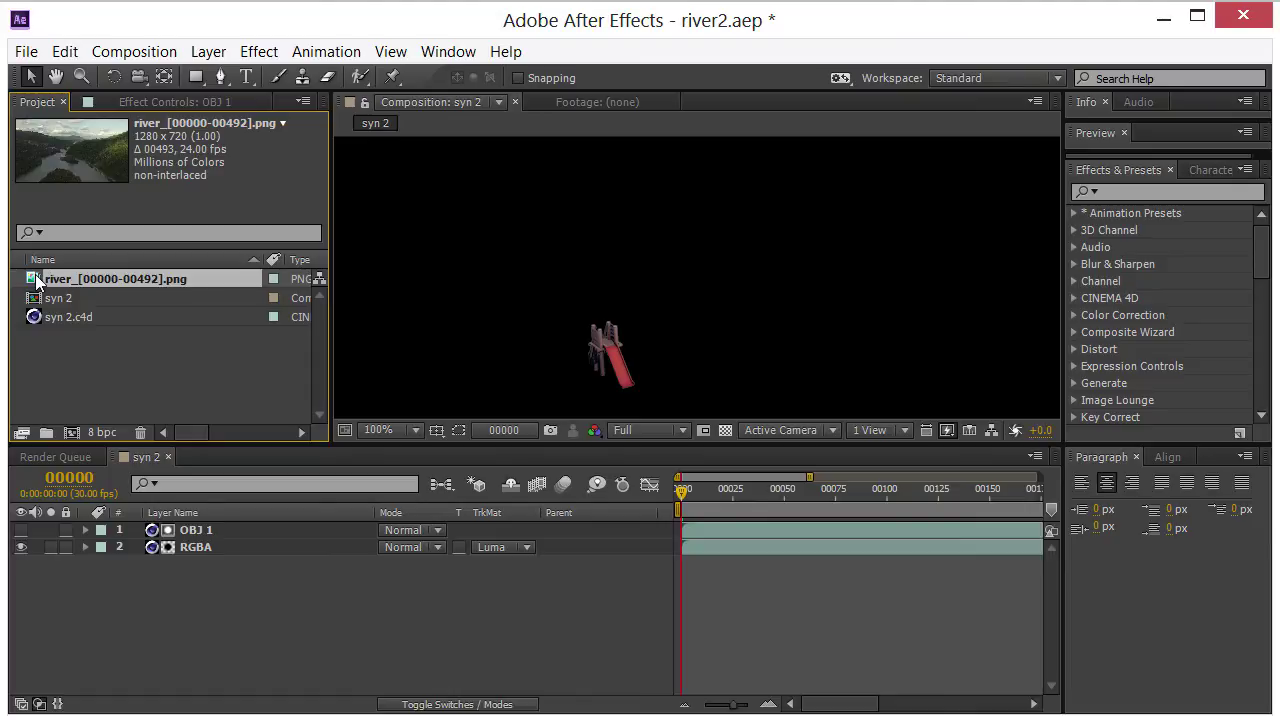
Step: Add the river footage to syn 2 as the bottom layer and lower preview resolution to Third
drag(36, 279, 112, 643)
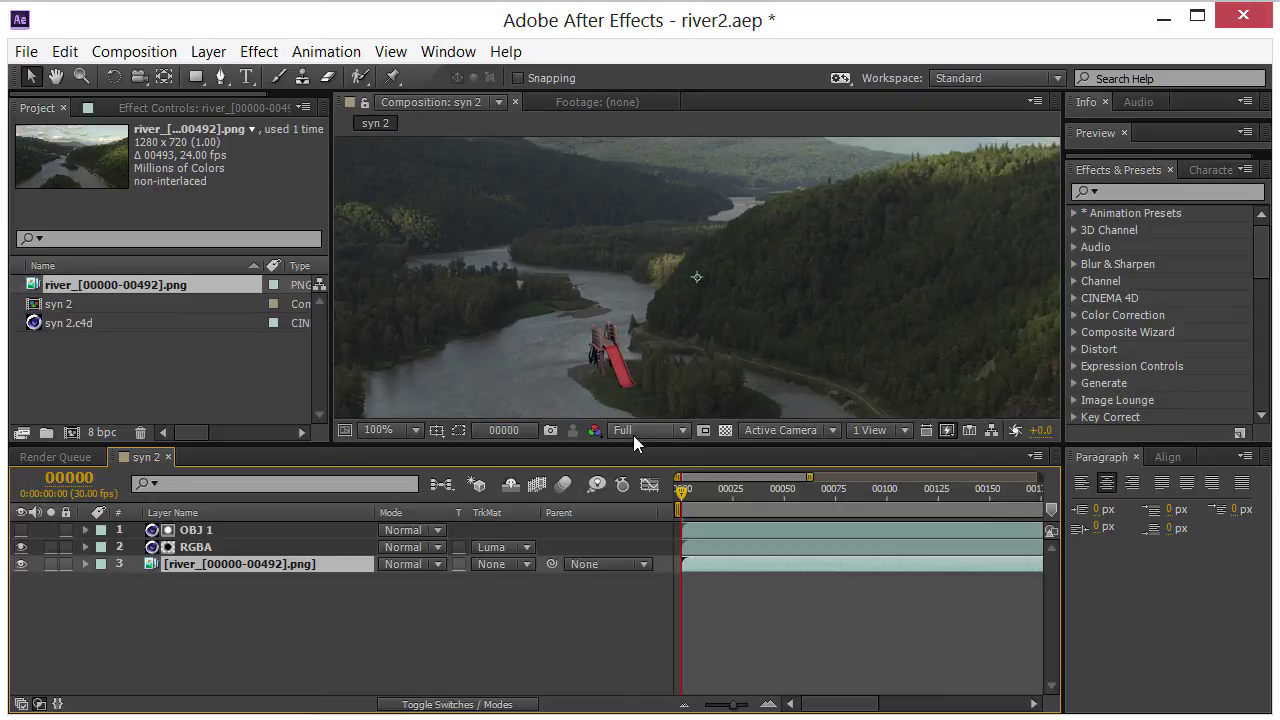
click(633, 437)
click(672, 537)
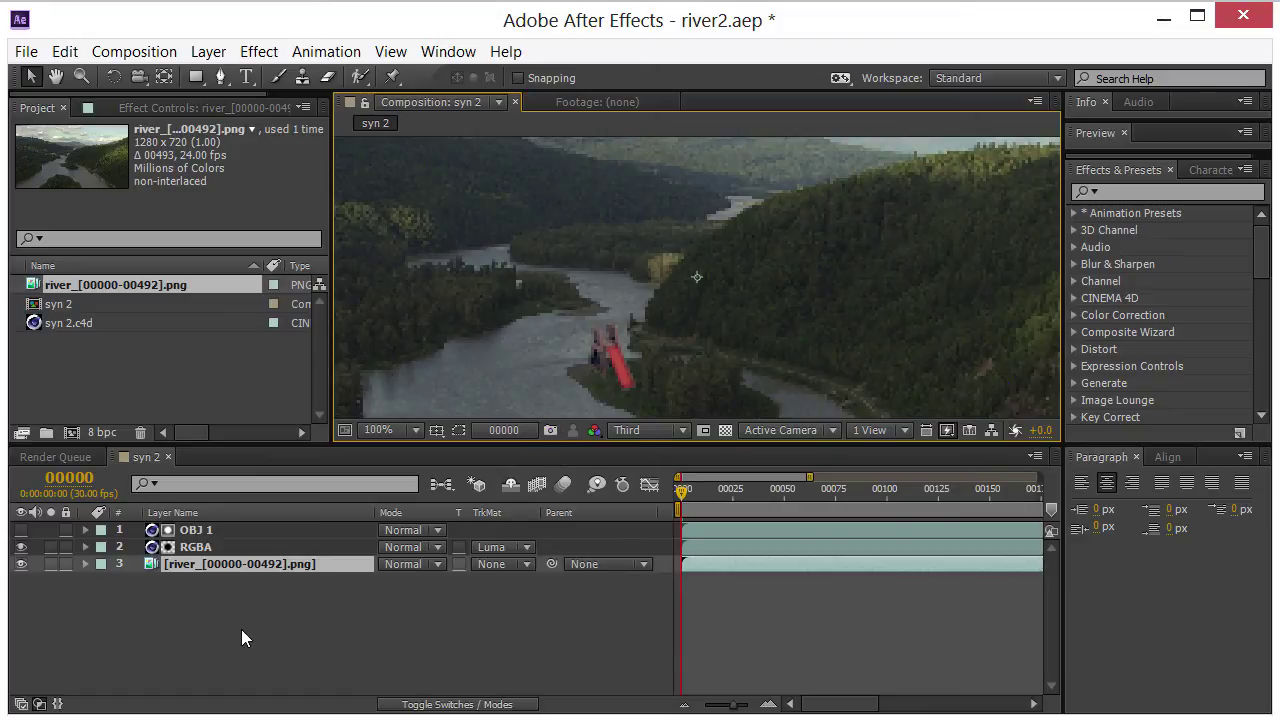
Step: Widen the left panel and bring the Project item list back into view
click(152, 109)
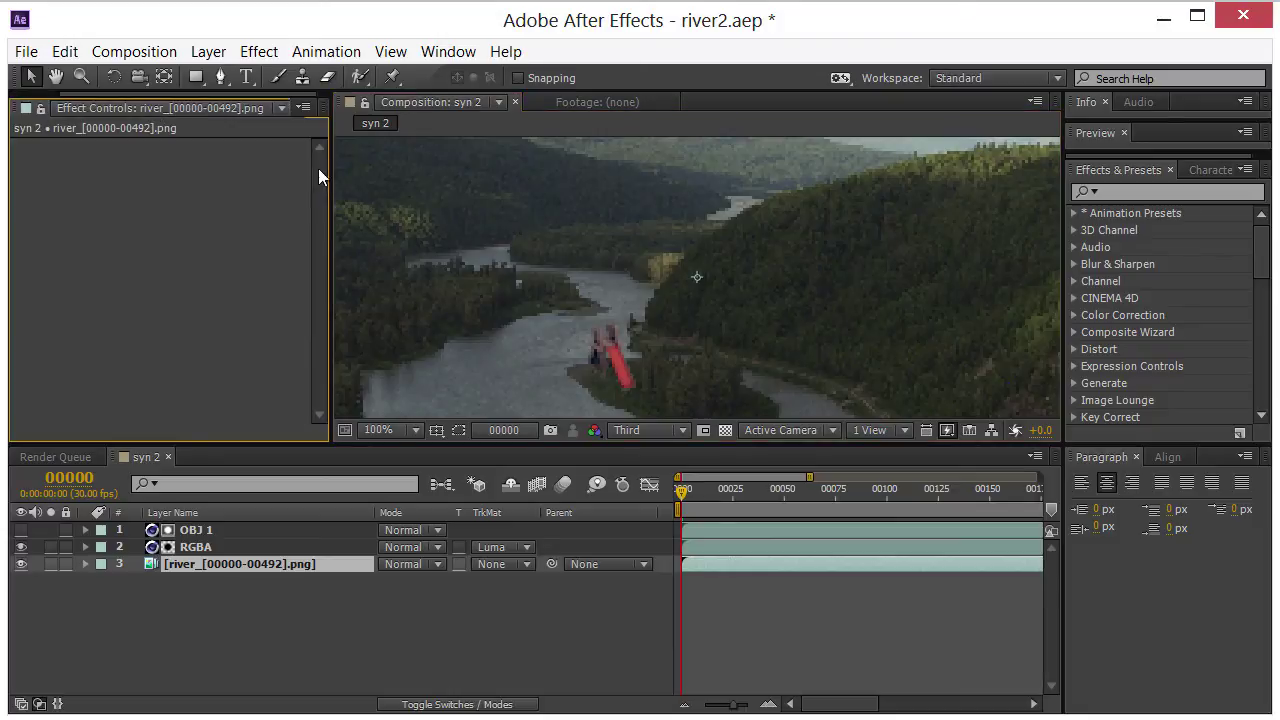
drag(330, 168, 433, 165)
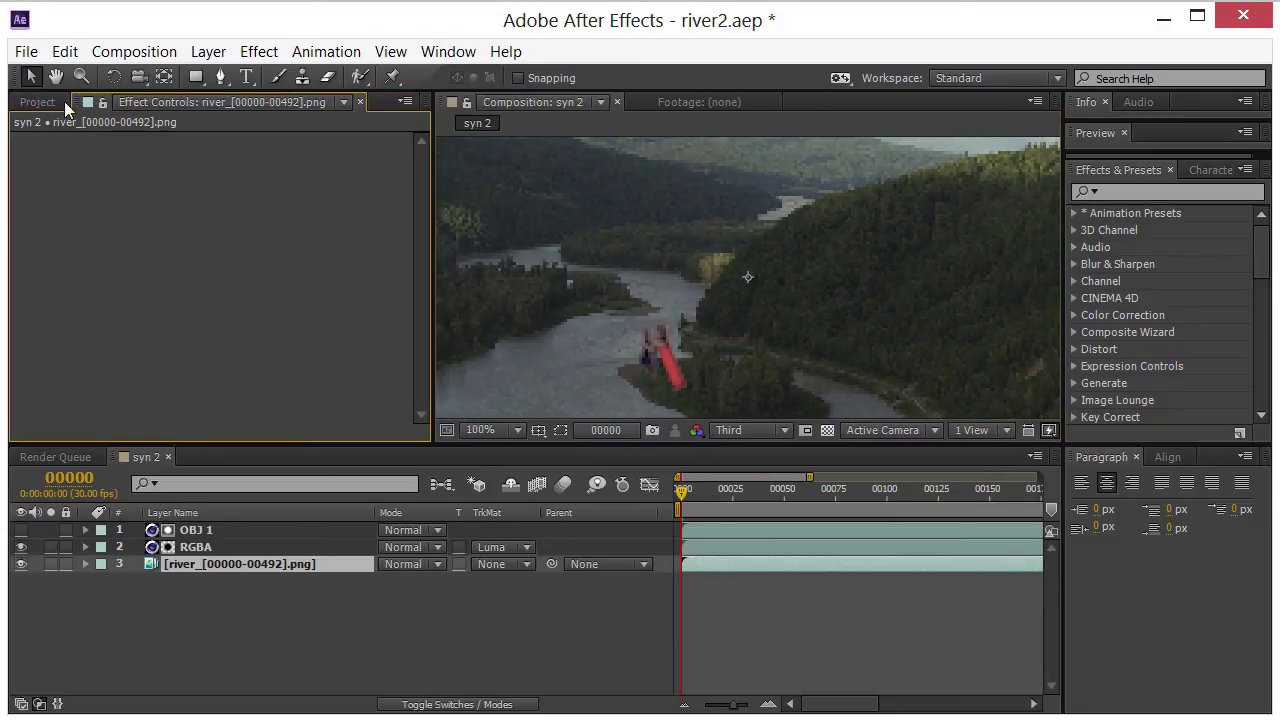
click(44, 101)
Step: Add syn 2.c4d as layer 3 with Standard (Final) renderer and the Shadow multi-pass
click(76, 314)
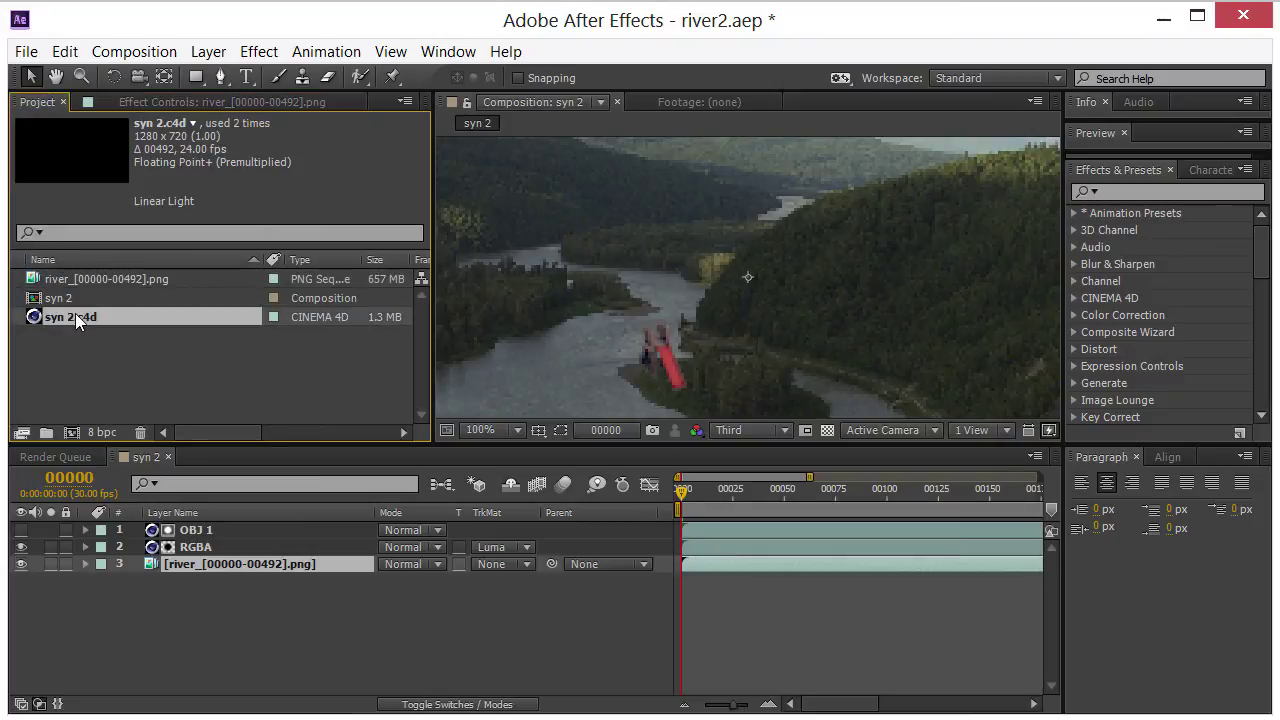
drag(75, 313, 157, 561)
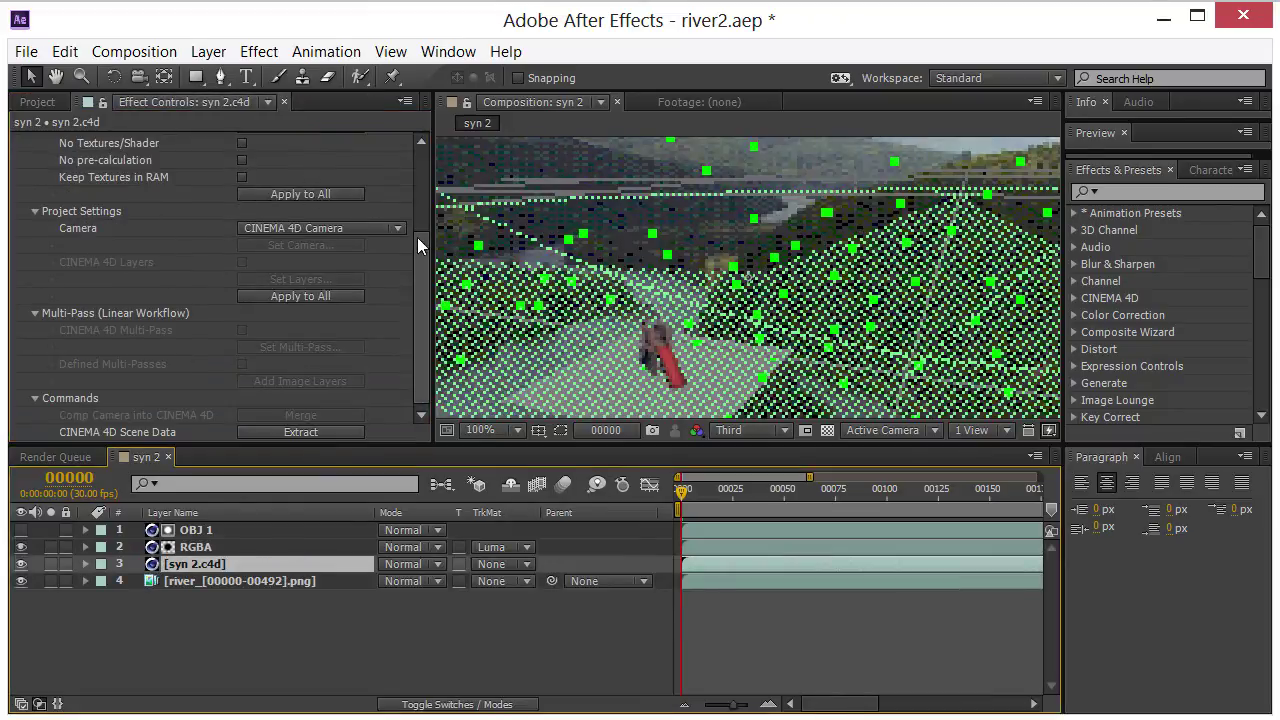
drag(417, 237, 425, 157)
click(298, 250)
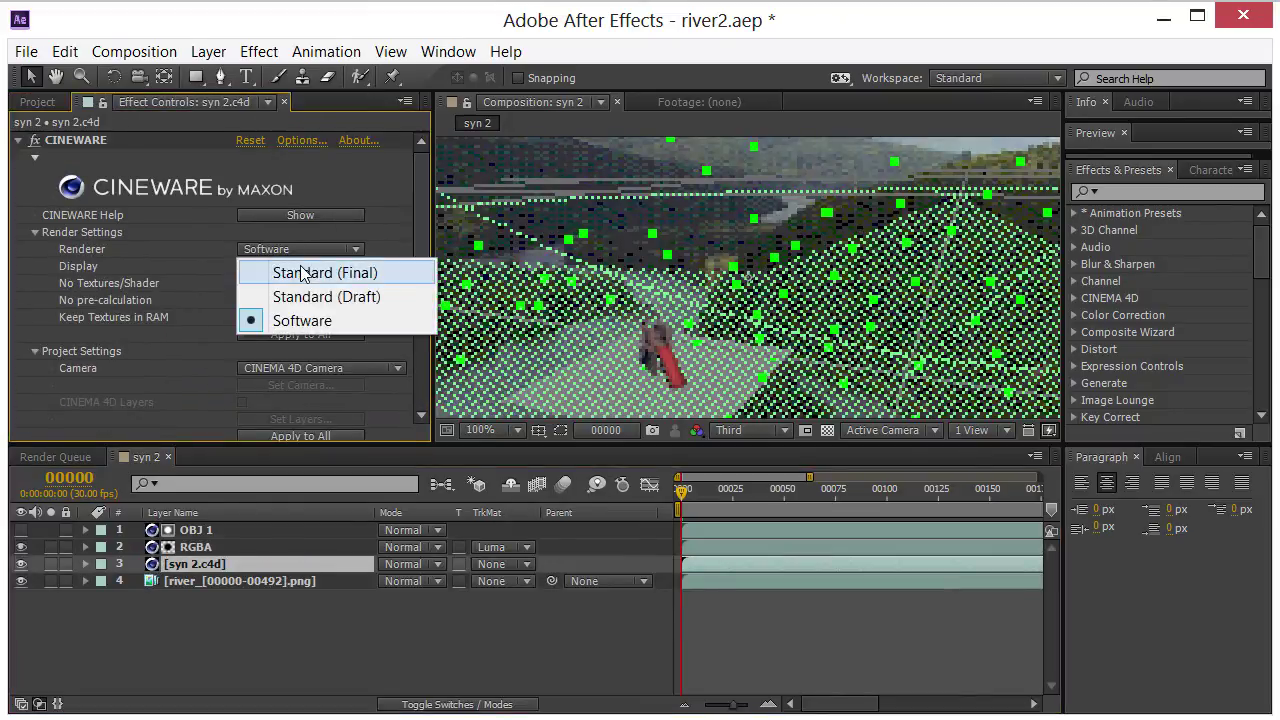
click(300, 271)
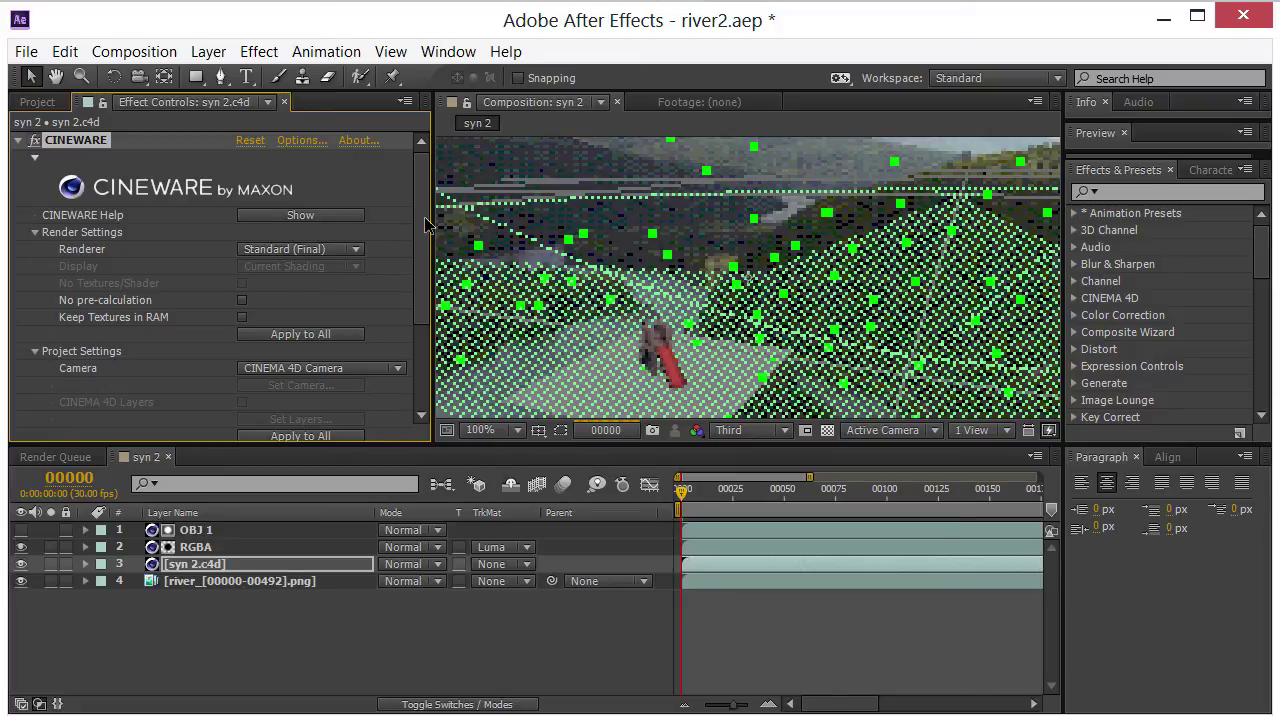
drag(425, 218, 425, 322)
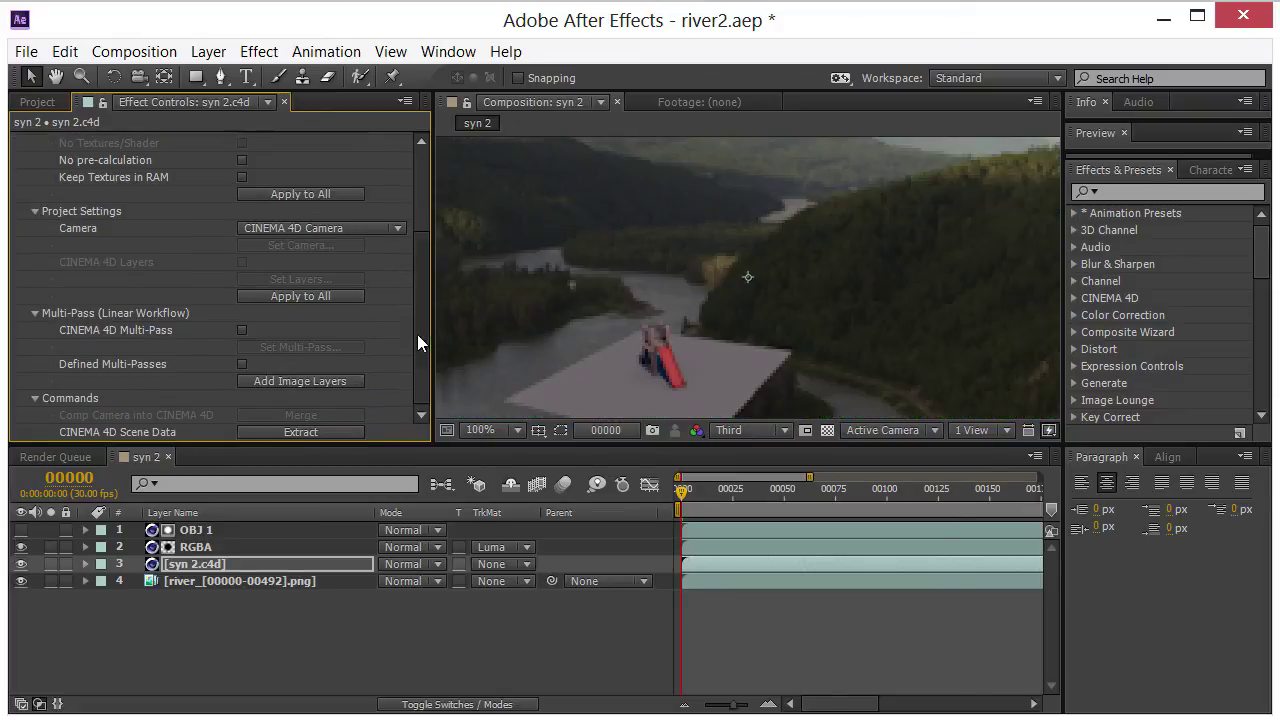
click(243, 330)
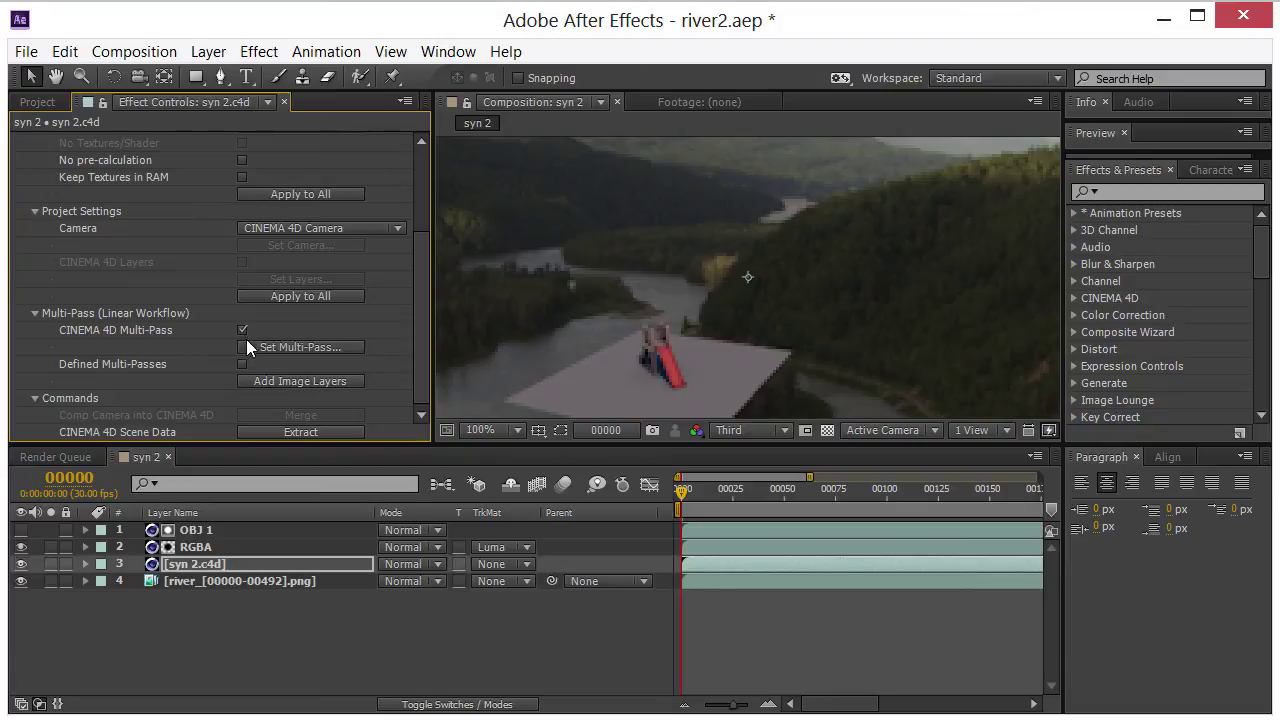
click(254, 345)
click(583, 467)
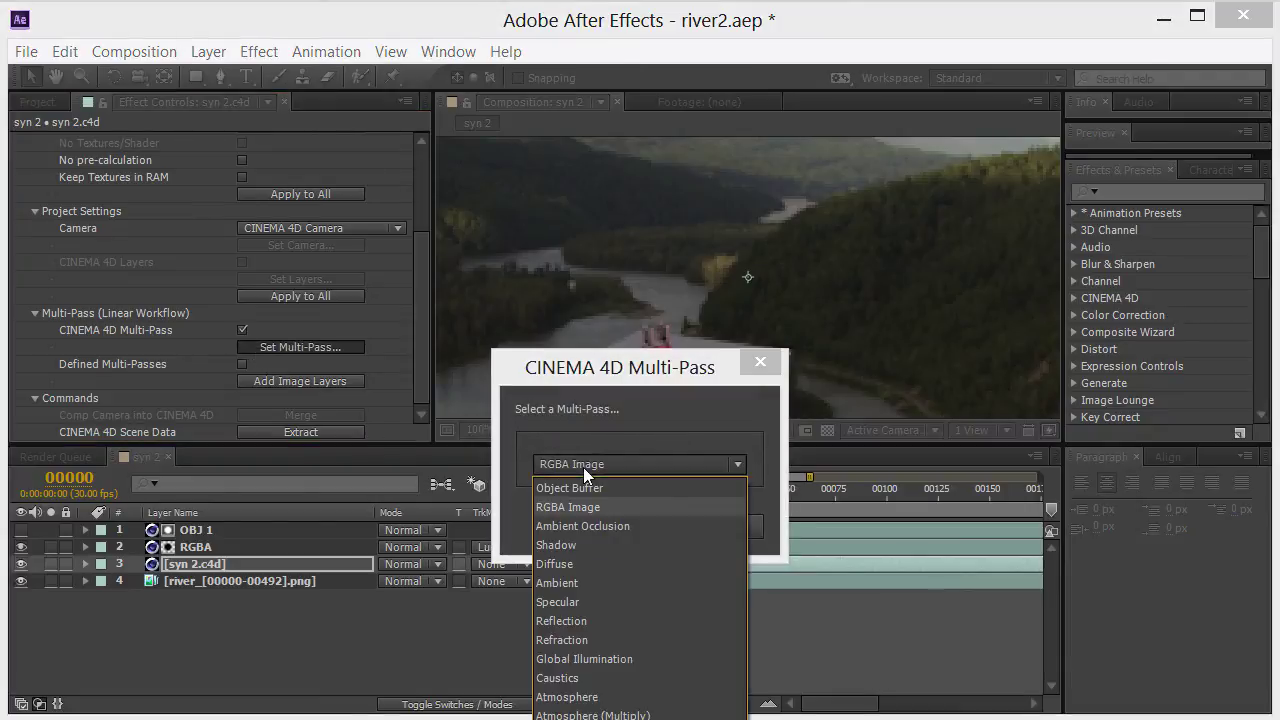
click(565, 540)
click(634, 526)
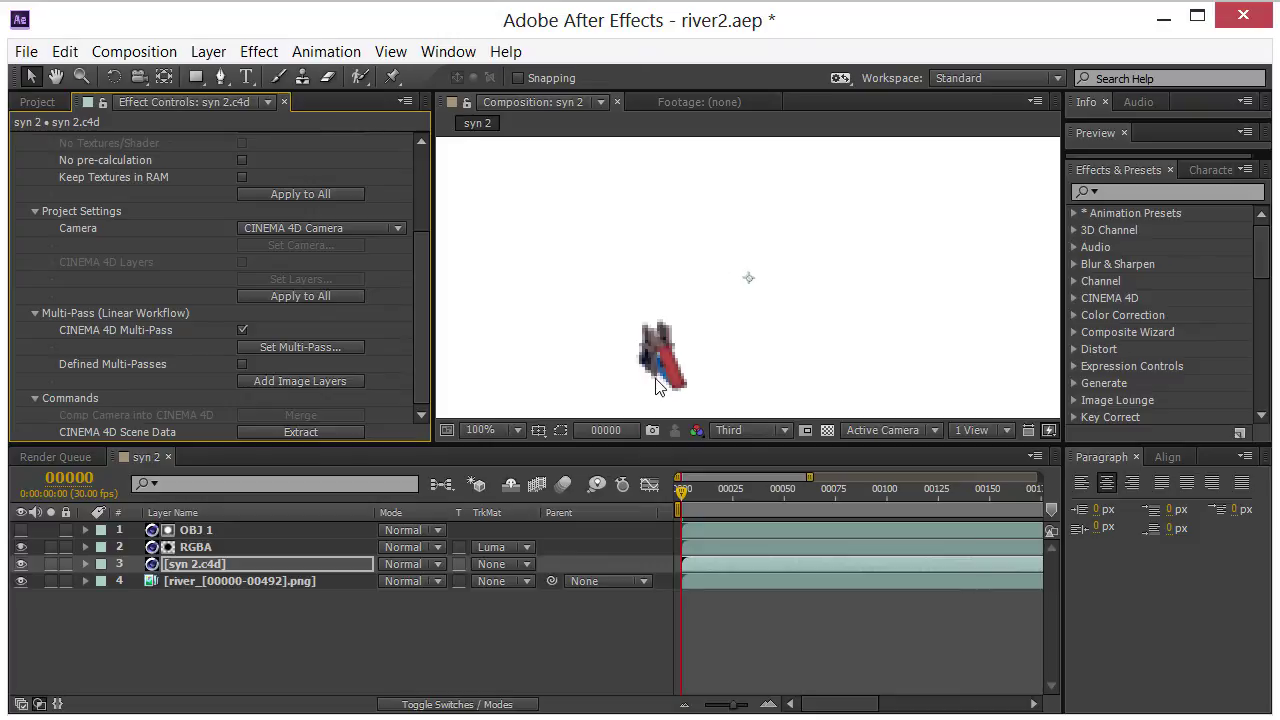
Step: Set the shadow layer to Multiply and toggle its visibility to compare the result
click(392, 566)
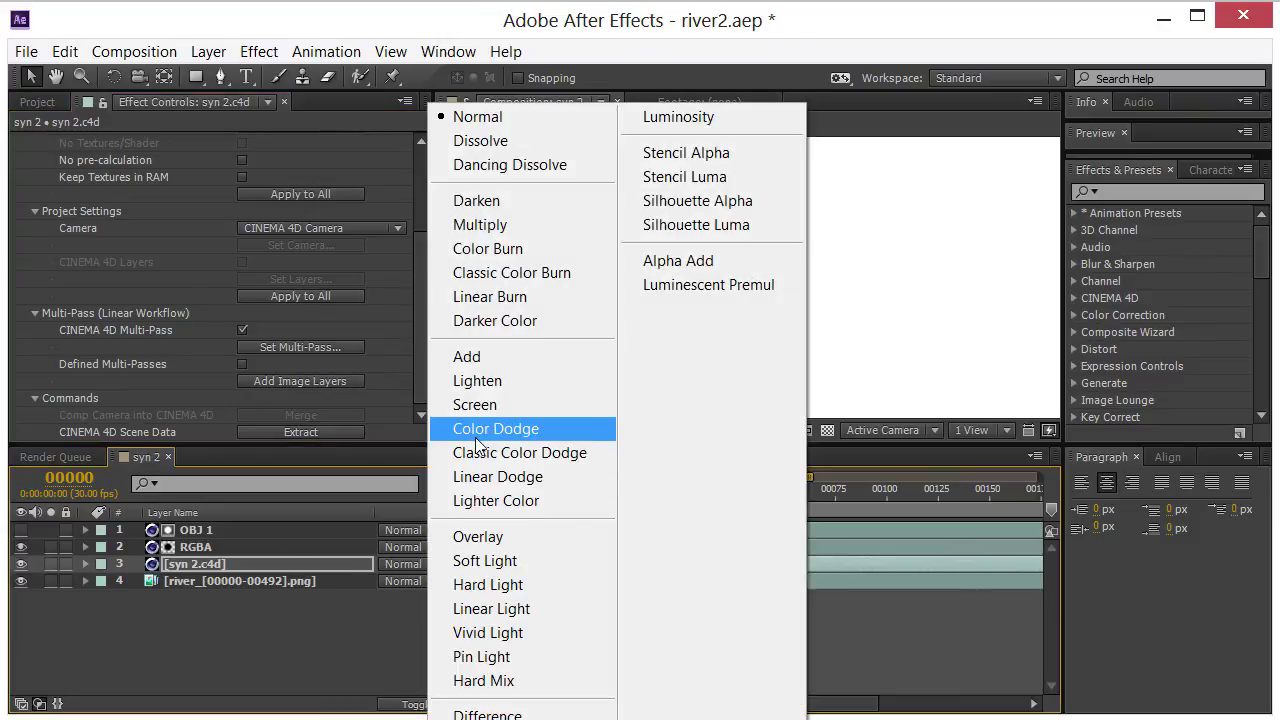
click(528, 230)
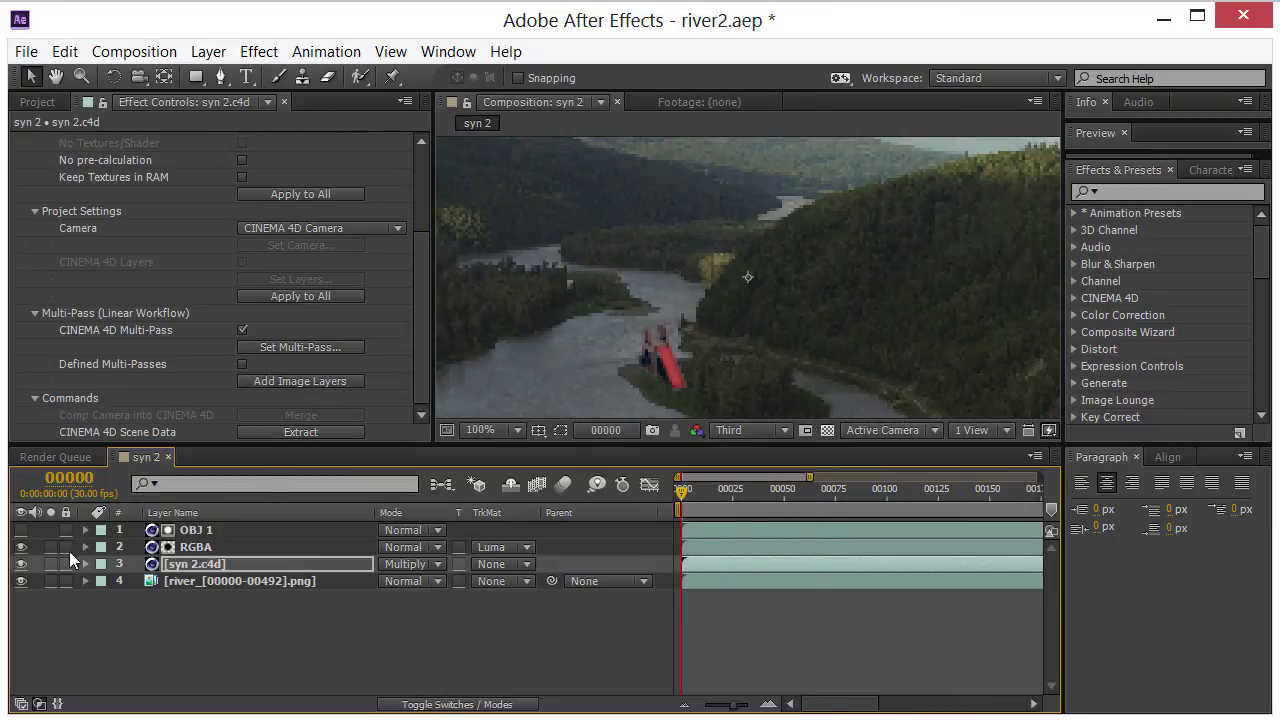
click(22, 567)
click(22, 566)
click(38, 102)
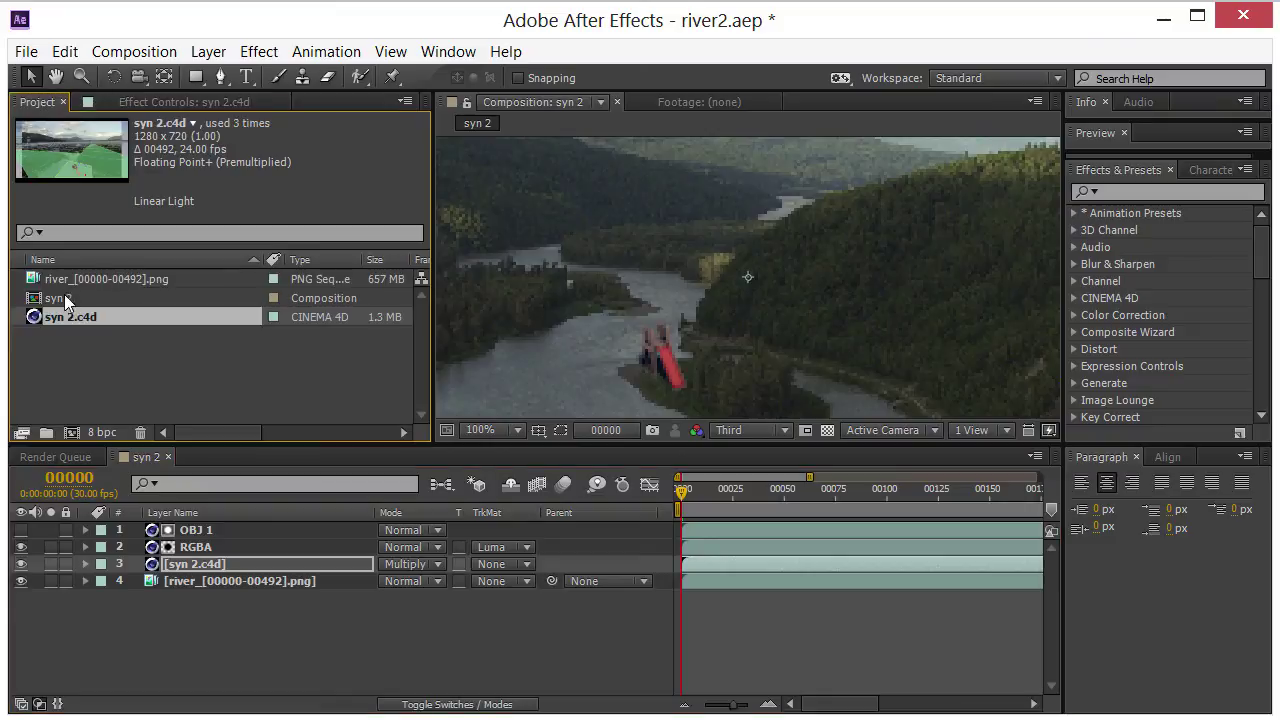
Step: Add syn 2.c4d at the top with Standard (Final) renderer and the Ambient Occlusion multi-pass
drag(80, 320, 125, 530)
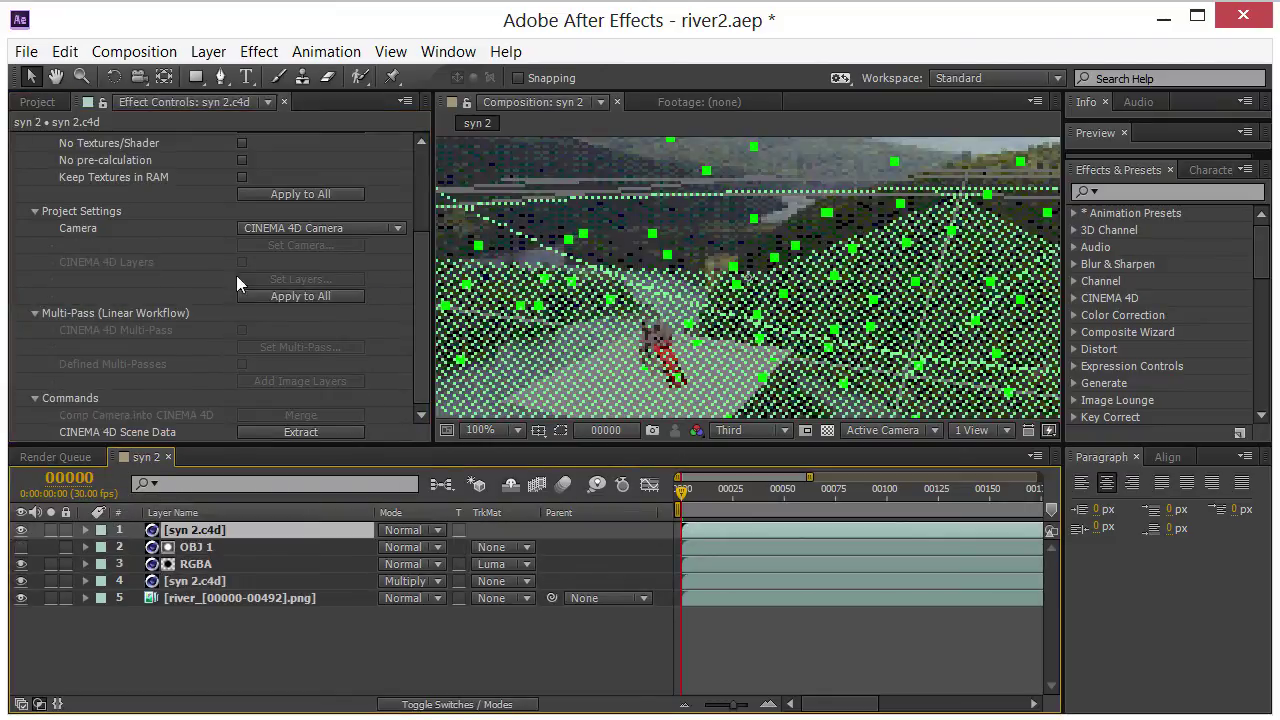
drag(417, 325, 426, 196)
click(262, 249)
click(283, 272)
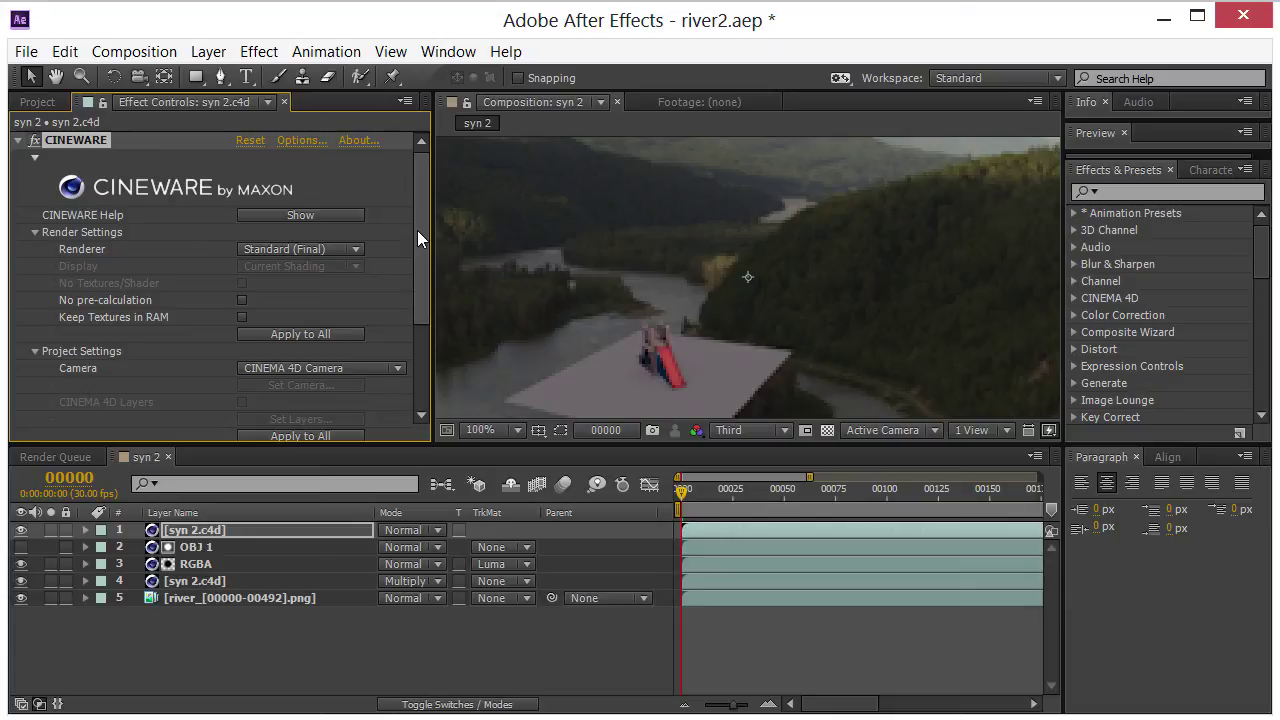
drag(417, 230, 421, 316)
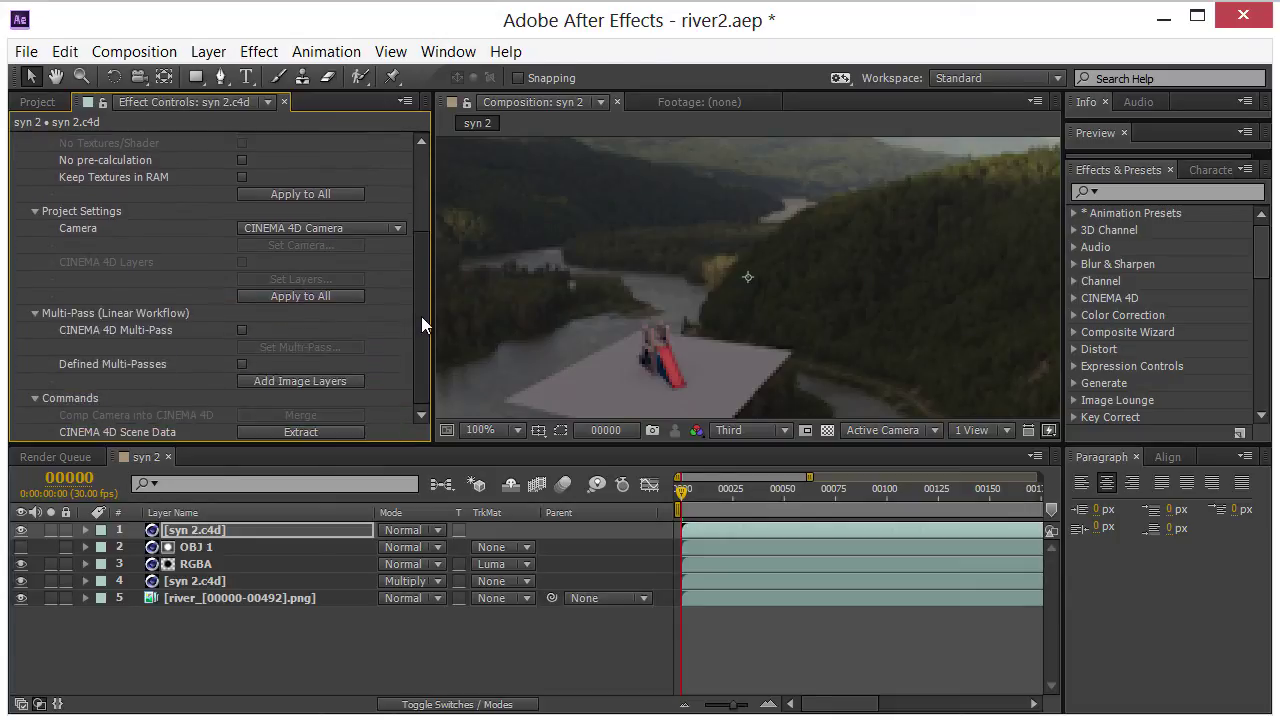
click(241, 330)
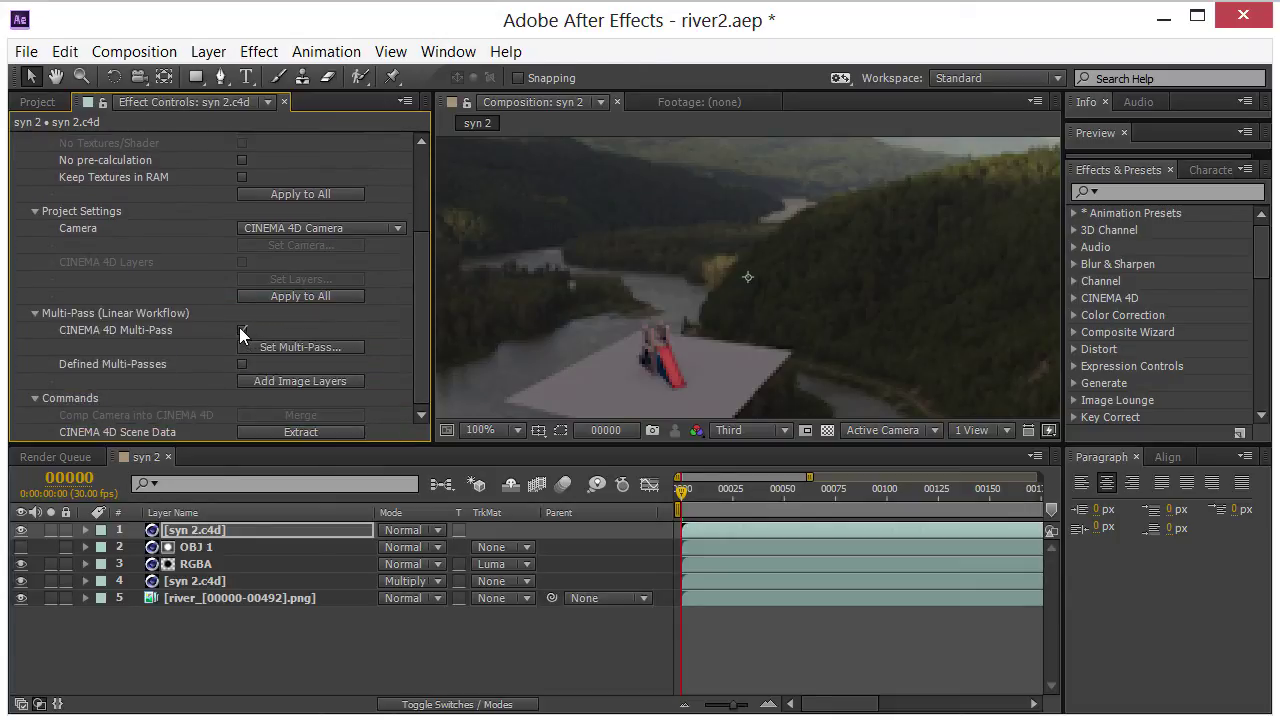
click(286, 345)
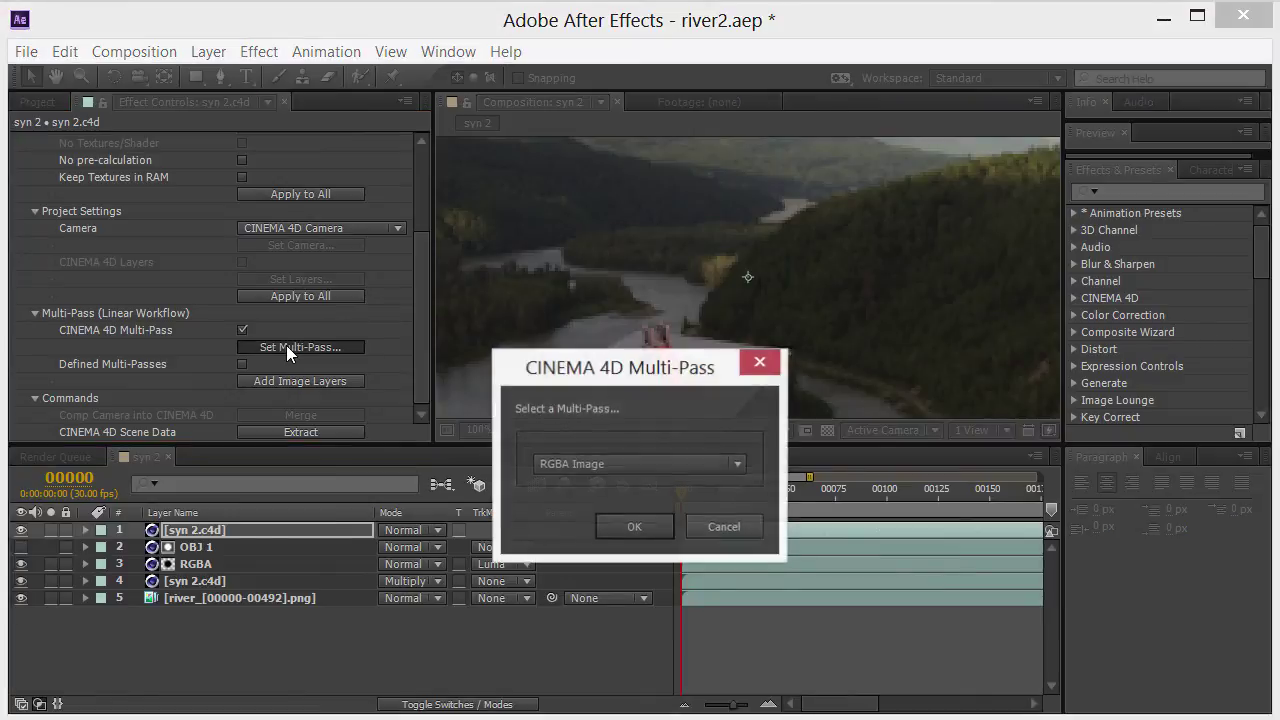
click(614, 463)
click(588, 524)
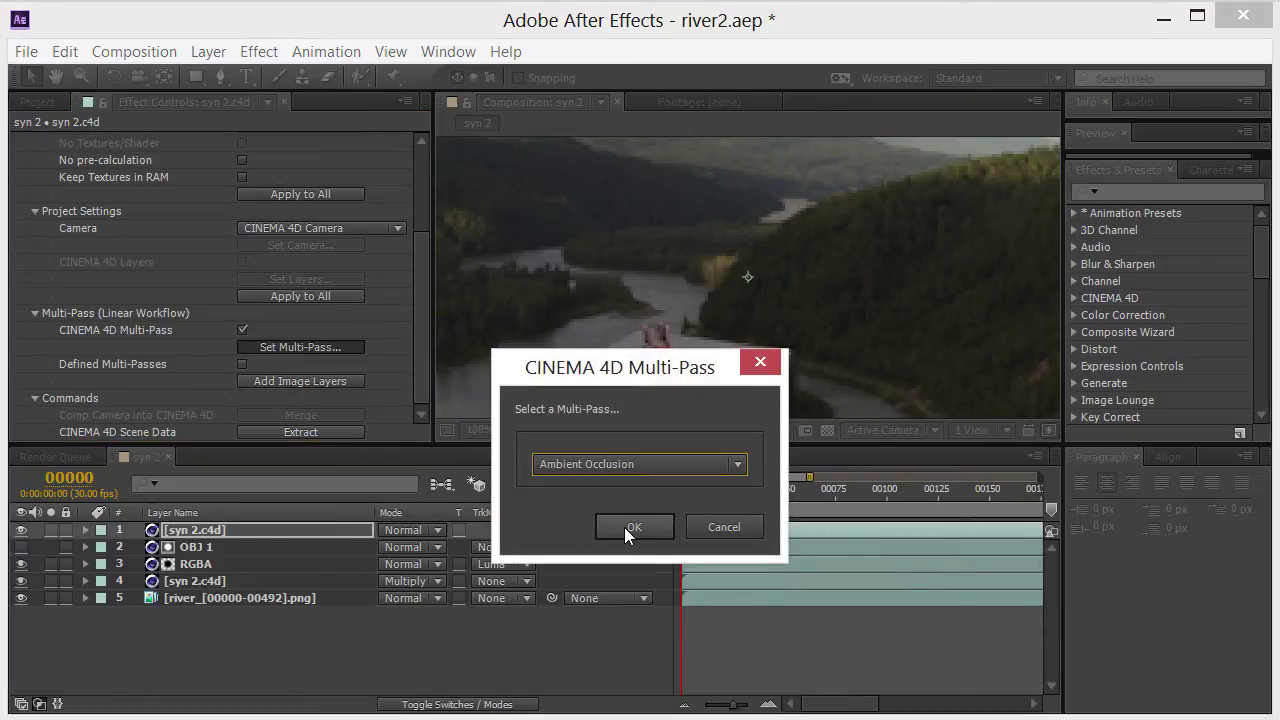
click(624, 527)
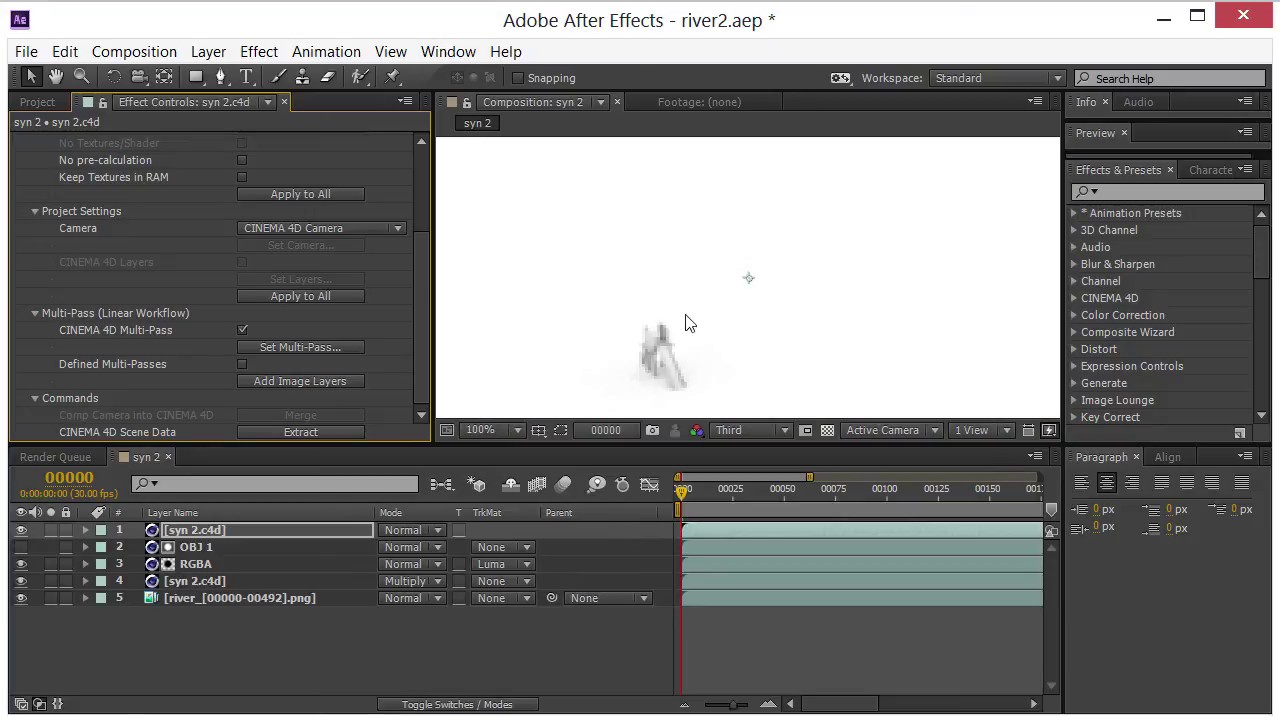
Step: Set the ambient occlusion layer's blending mode to Multiply
click(432, 532)
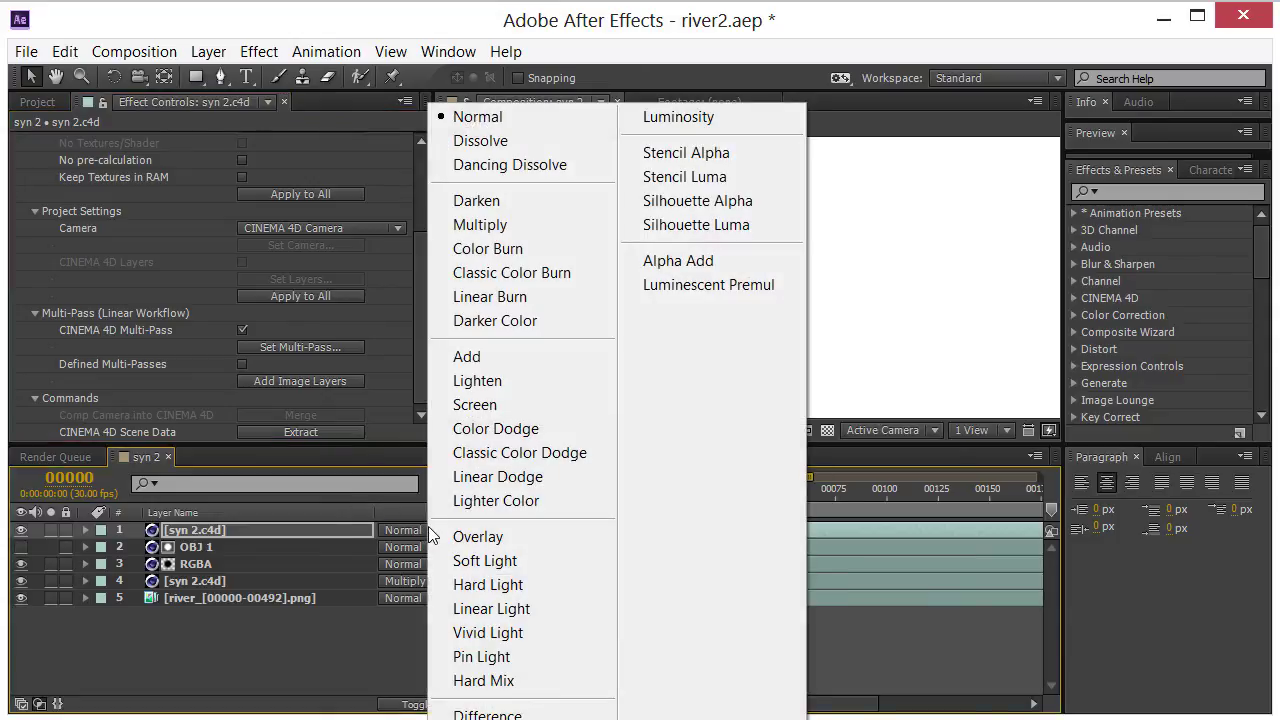
click(500, 222)
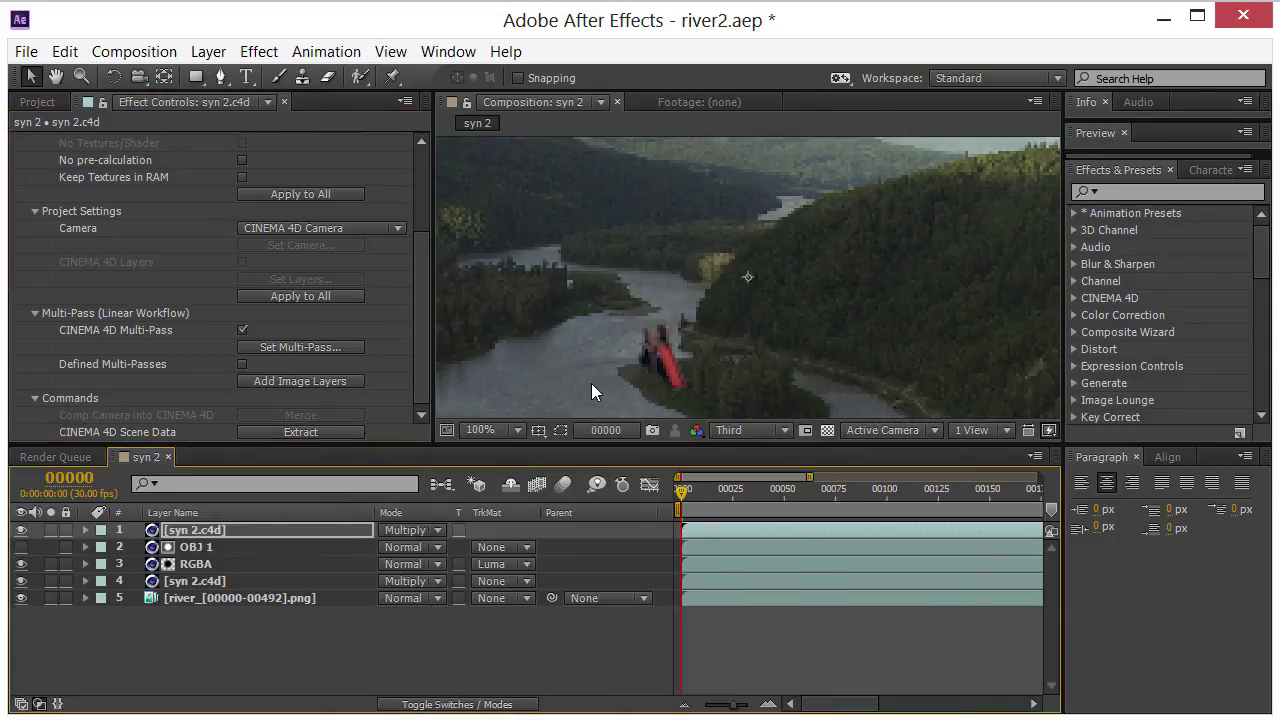
click(716, 432)
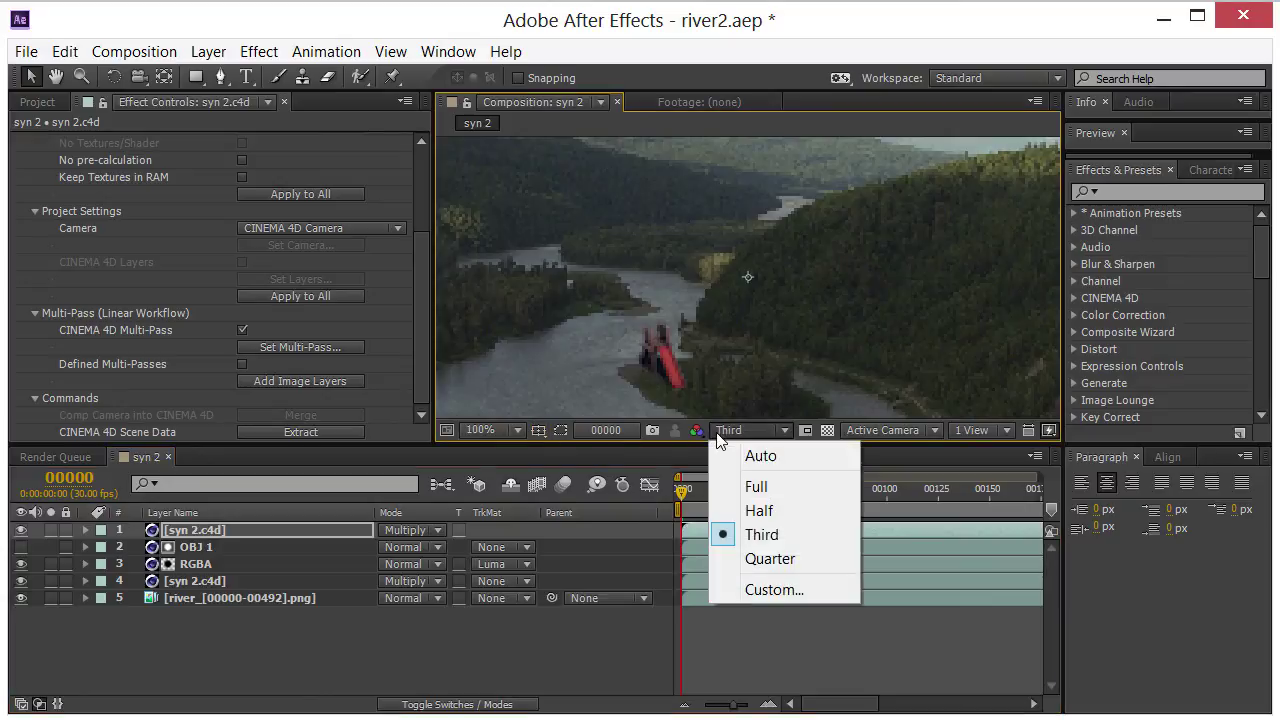
Step: Preview at Full resolution, save the river2 project, and zoom the timeline to all 500 frames
click(758, 486)
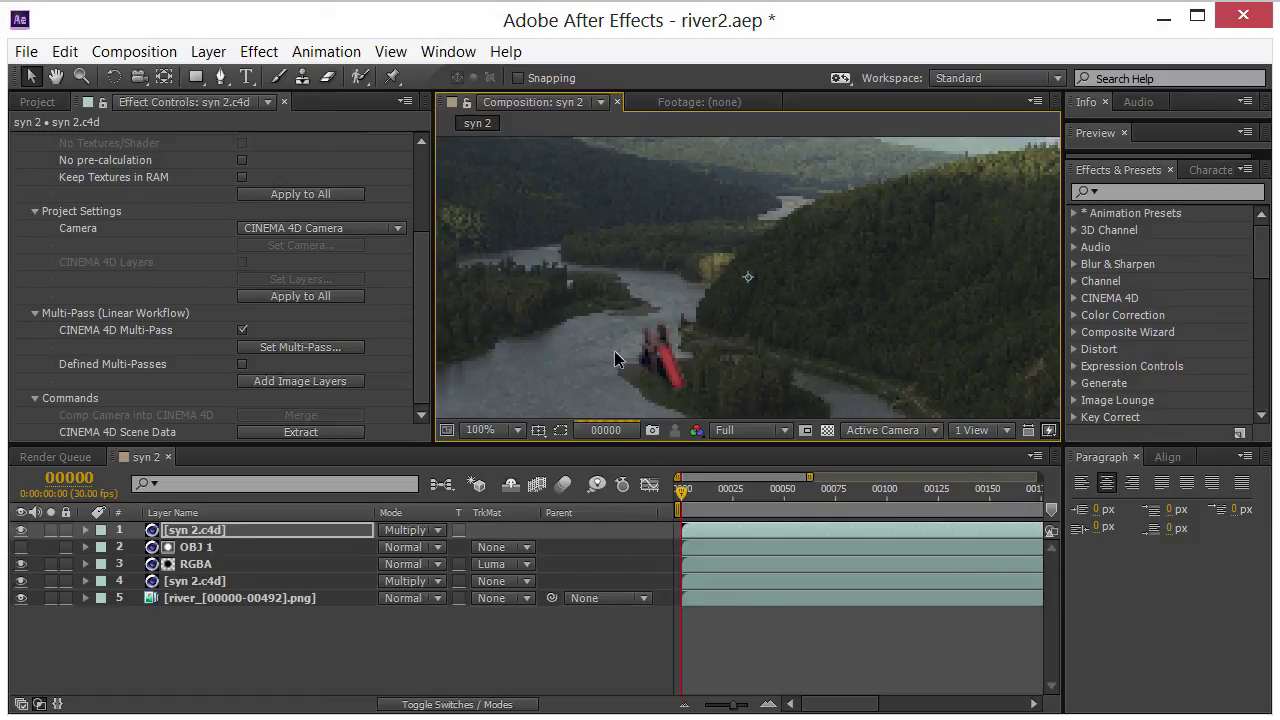
key(ctrl+s)
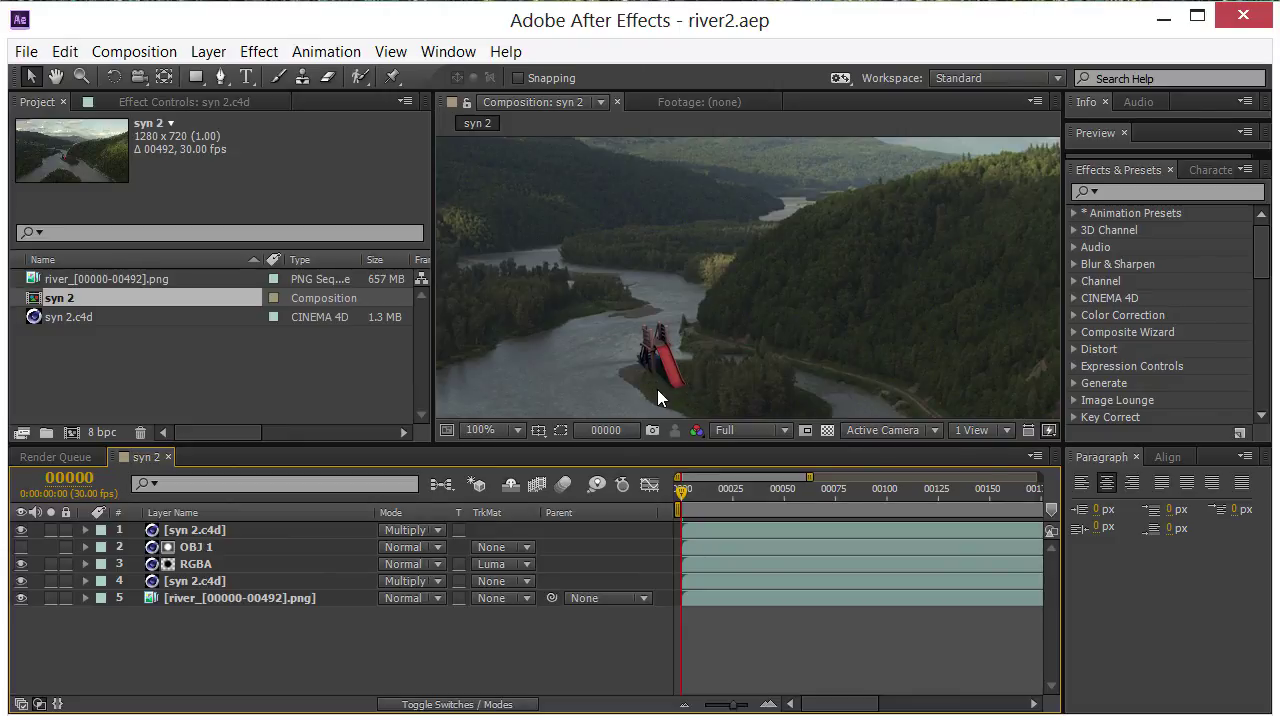
drag(808, 476, 1040, 476)
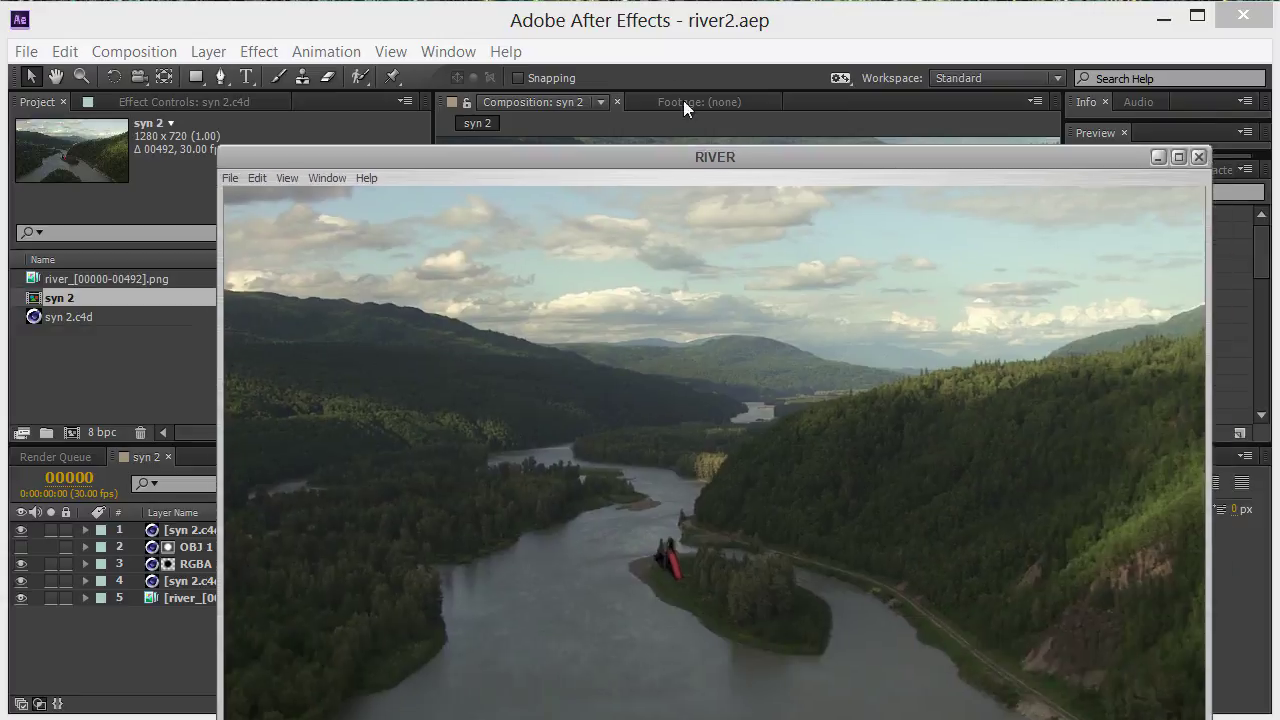
Step: Bring the RIVER player window into view and scrub through the clip to check the slide
drag(693, 160, 608, 40)
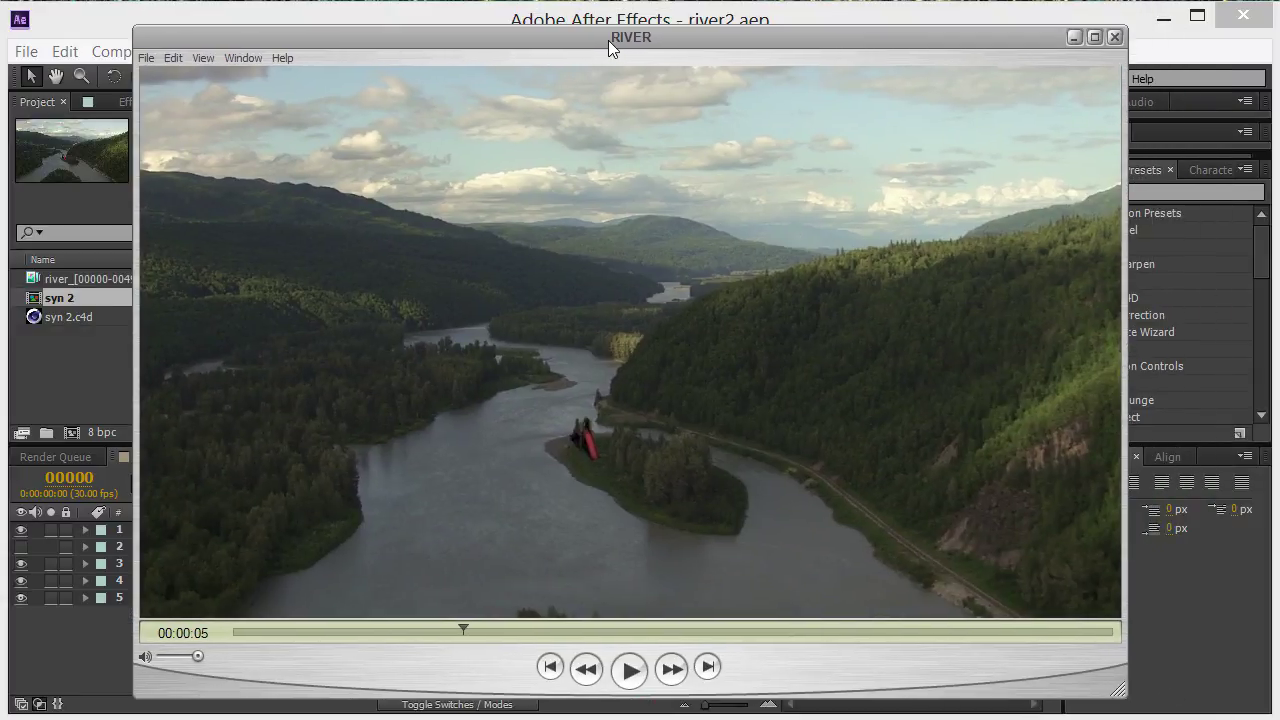
drag(468, 634, 183, 646)
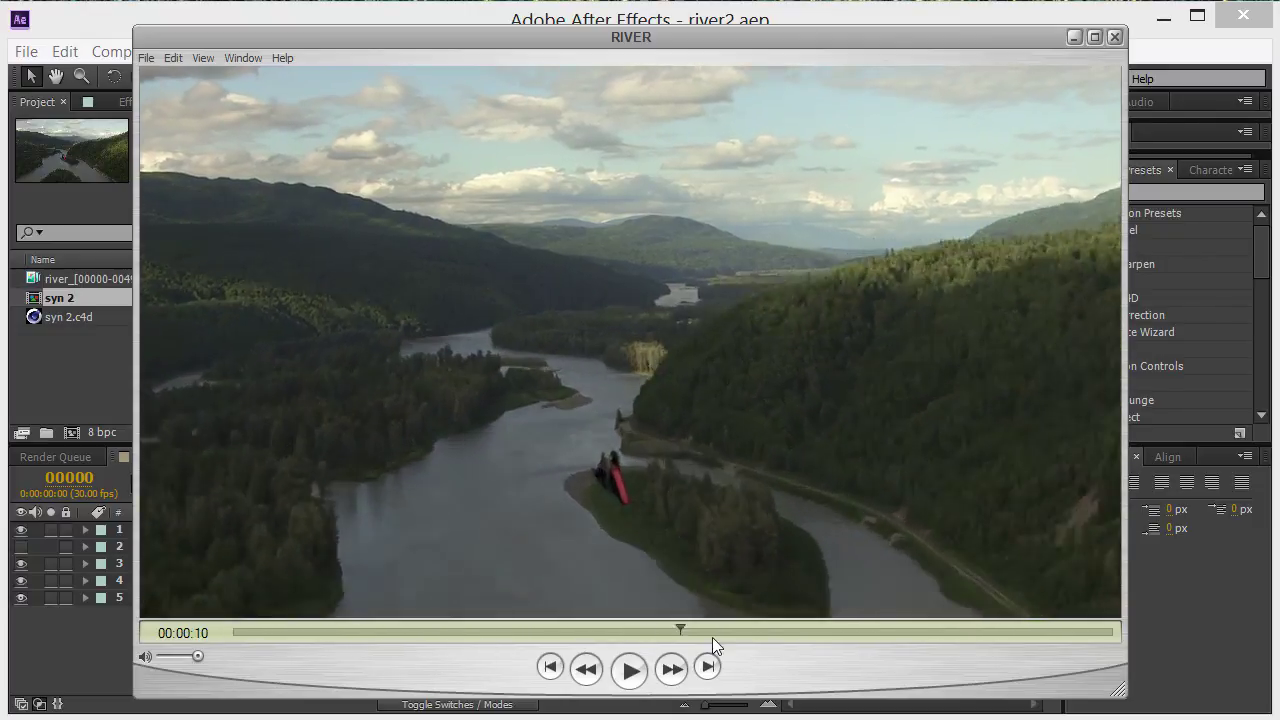
drag(712, 637, 586, 657)
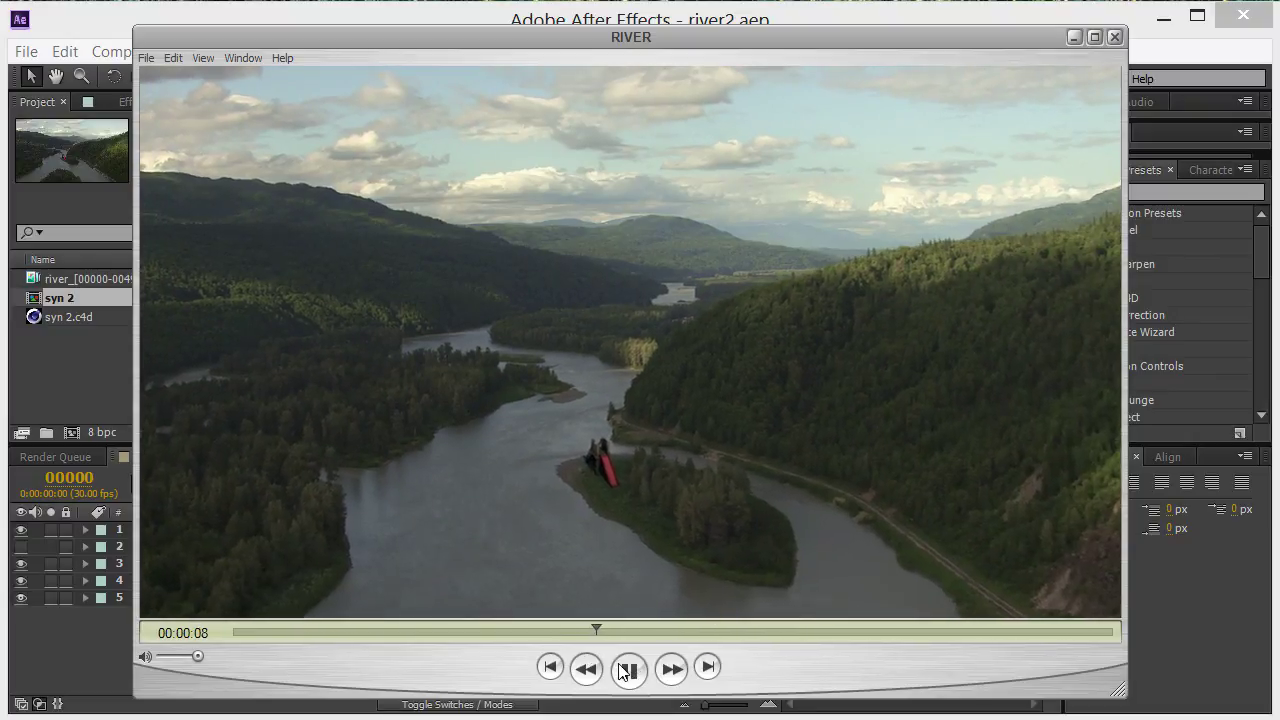